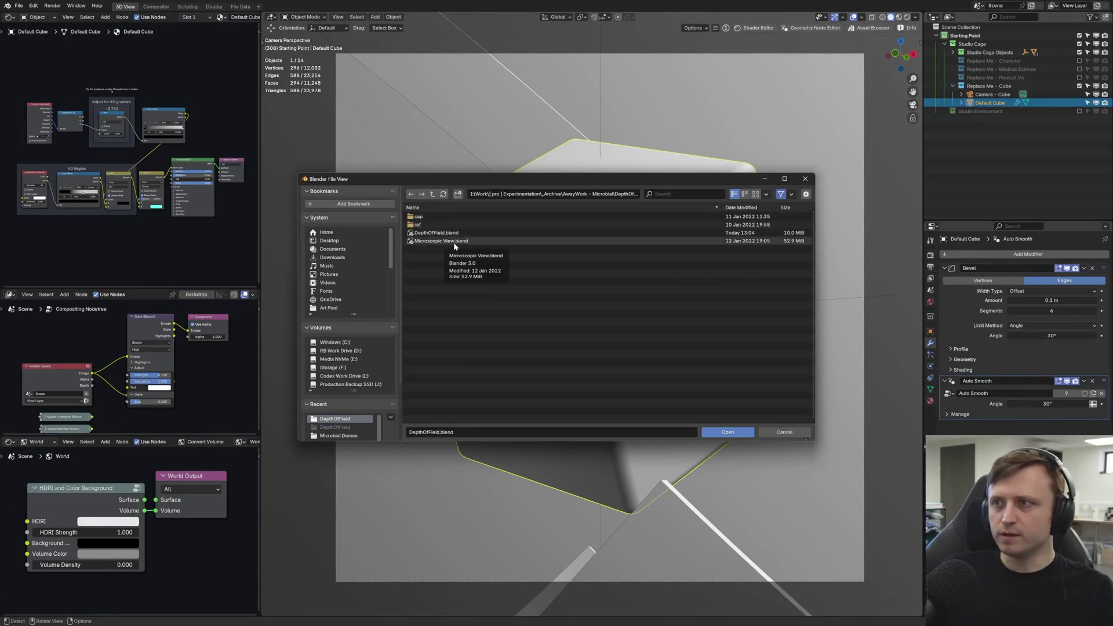
- Open DepthOfField.blend, switch the viewport to rendered shading, hide the overlays and widen the node editor
mouse_move(449, 232)
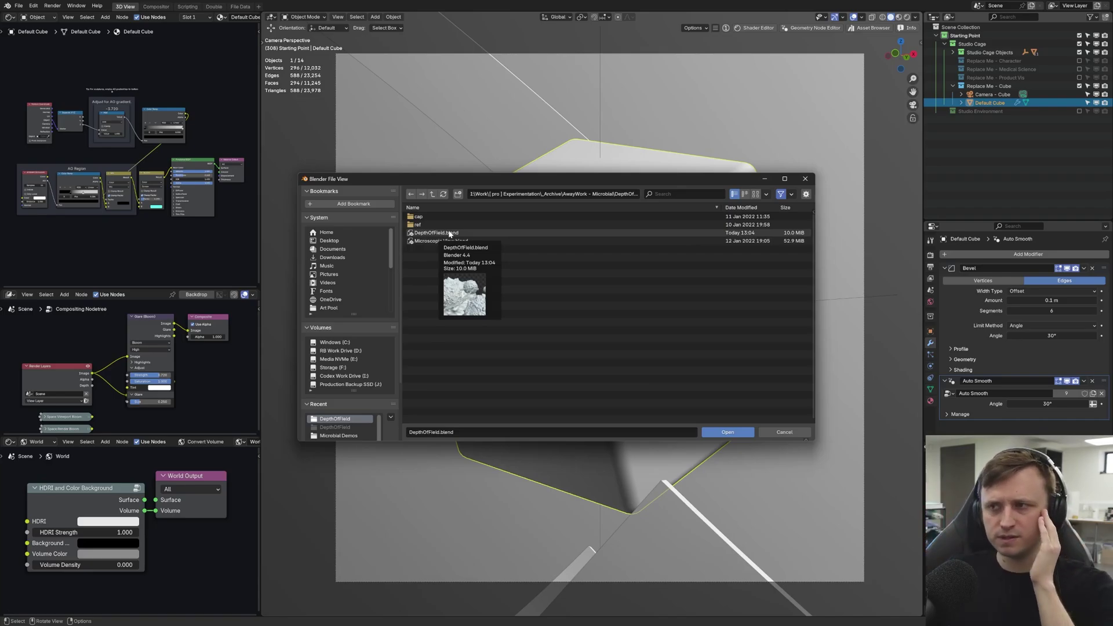
double_click(449, 233)
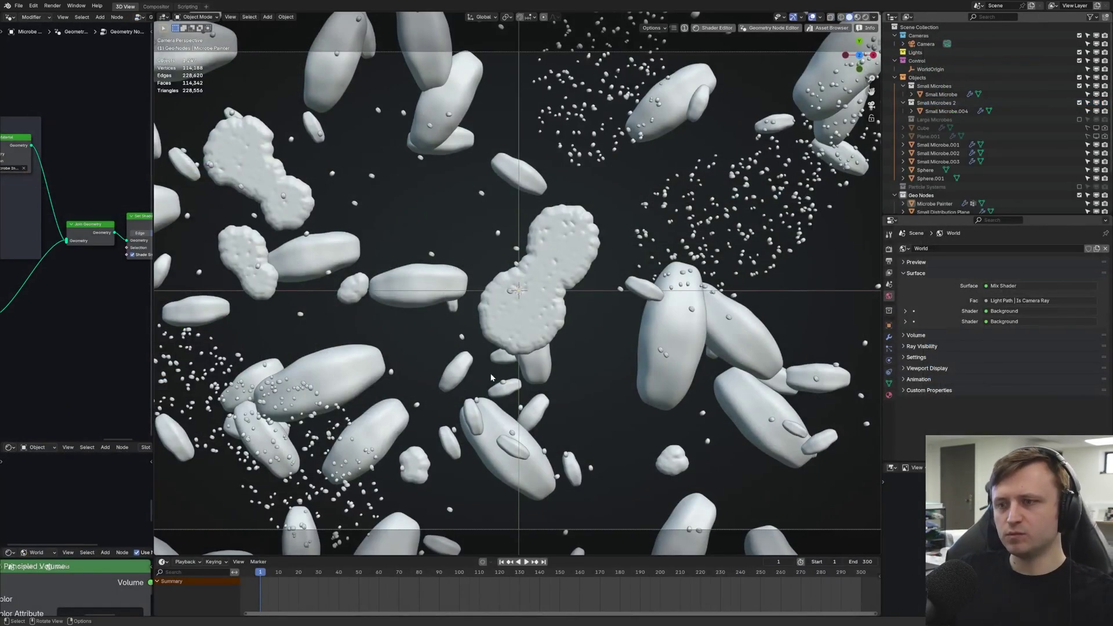
key("z")
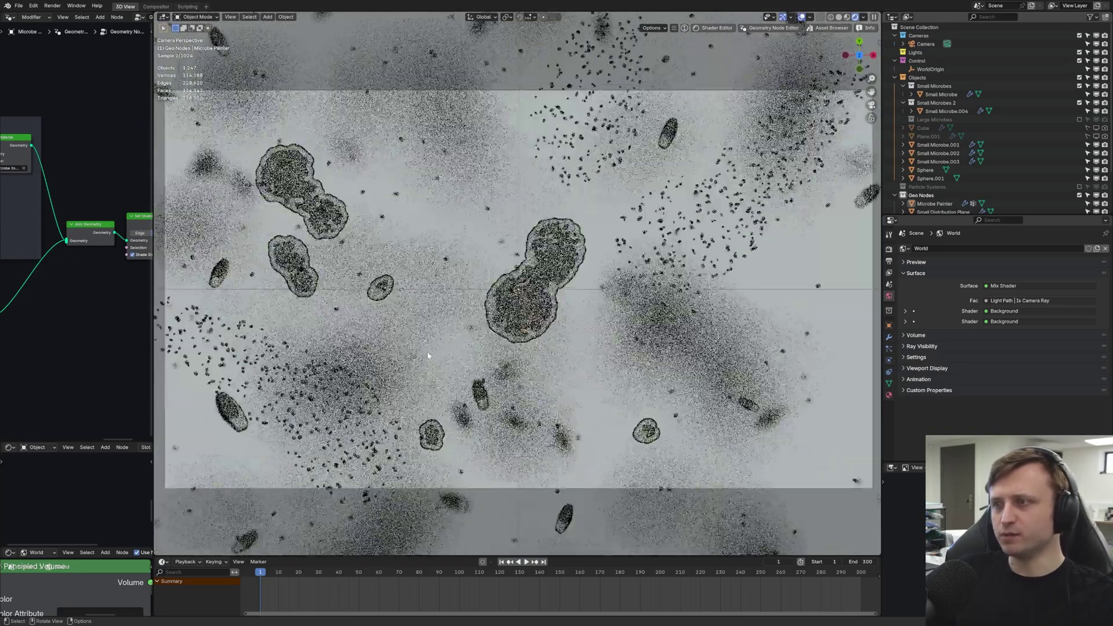
left_click_drag(153, 370, 206, 370)
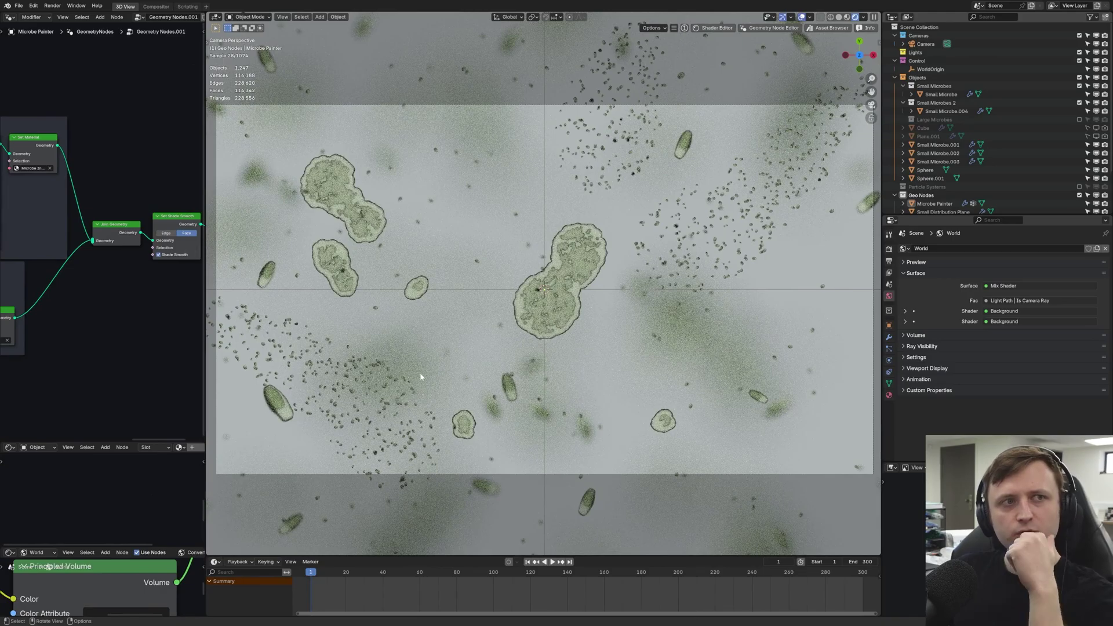
key("alt+shift+z")
mouse_move(191, 336)
middle_mouse_down()
mouse_move(344, 332)
mouse_move(208, 332)
middle_mouse_up()
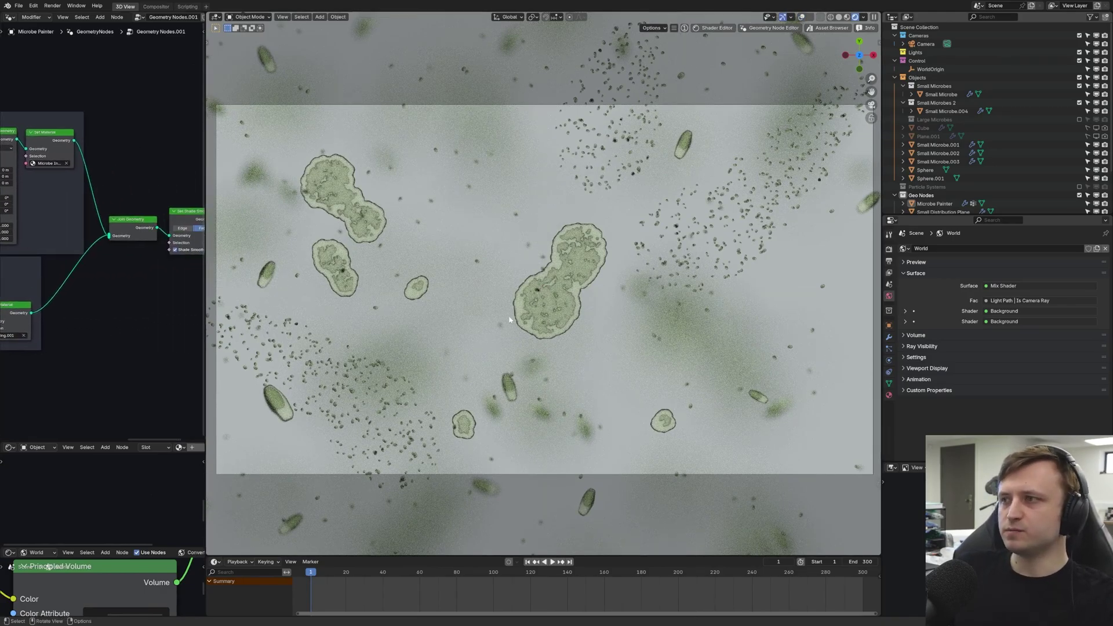
- Select Microbe Painter, enter Weight Paint mode and paint a branch onto the central microbe plus an elongated microbe beside it
left_click(549, 309)
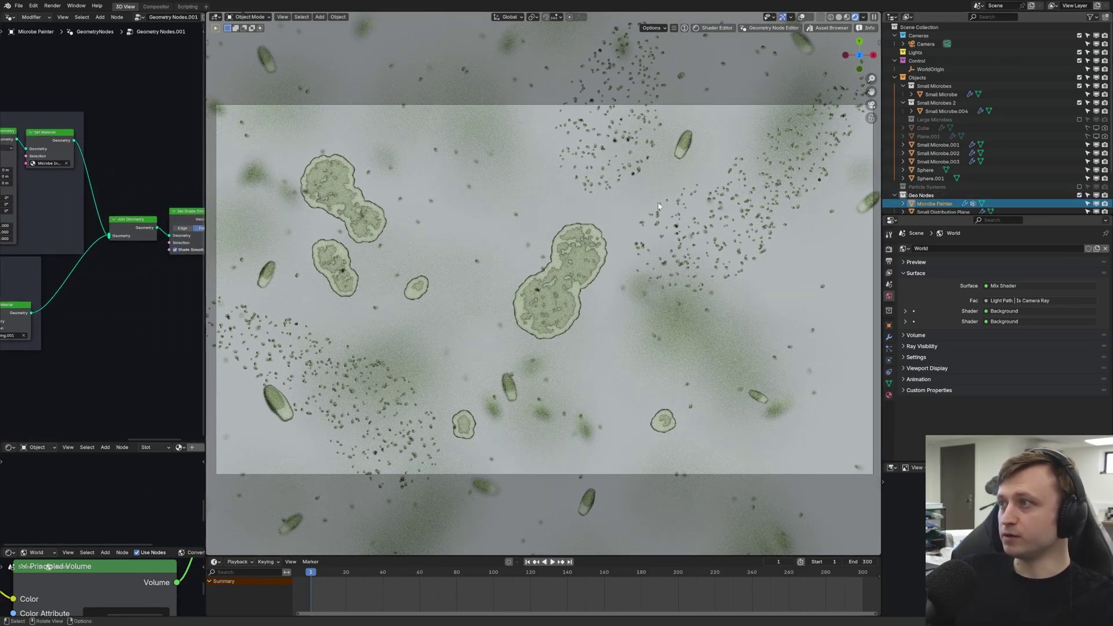
left_click(238, 18)
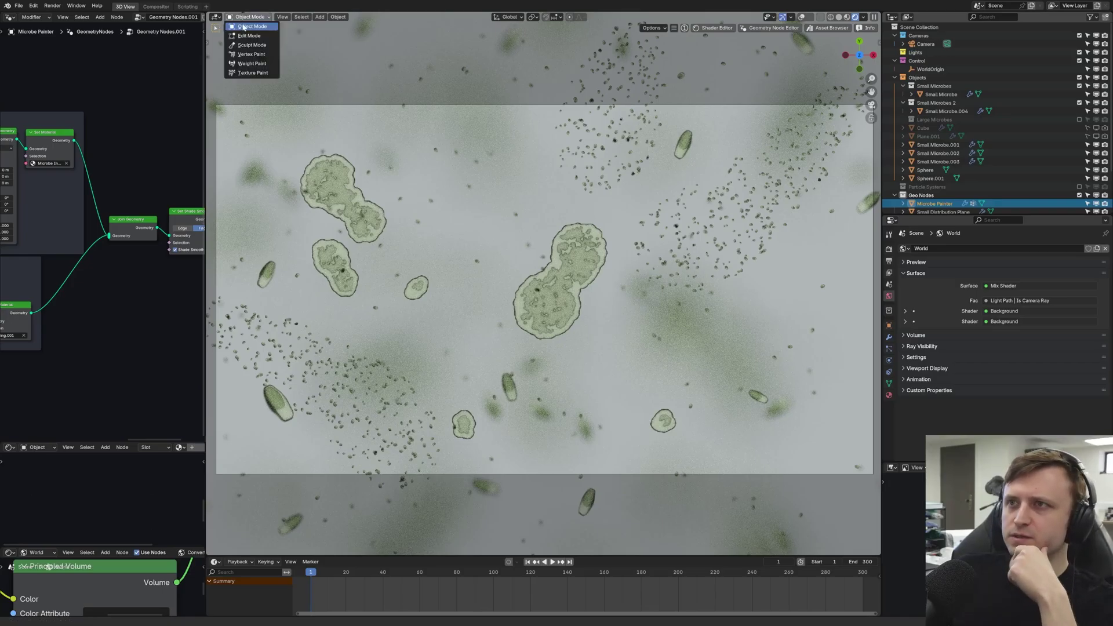
left_click(252, 63)
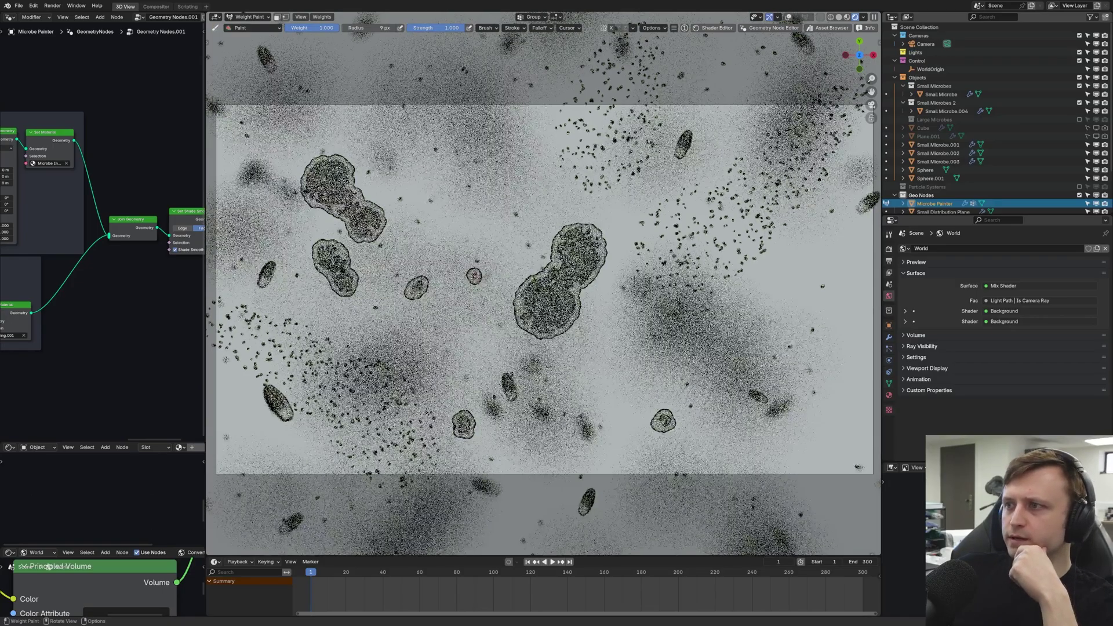
scroll(543, 283, "up", 5)
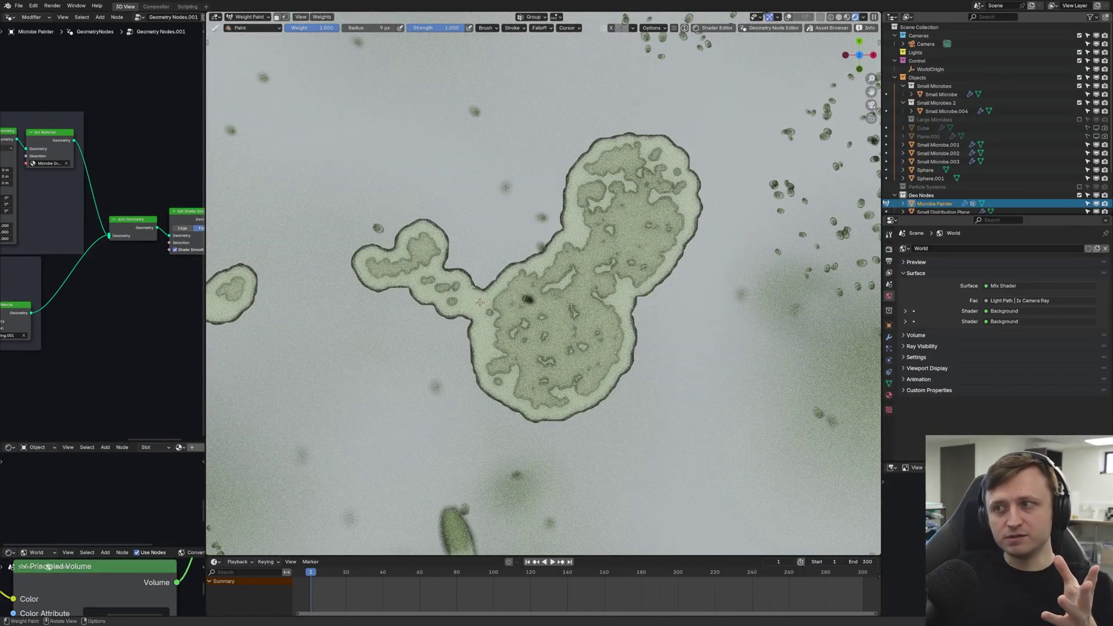
key("KP_0")
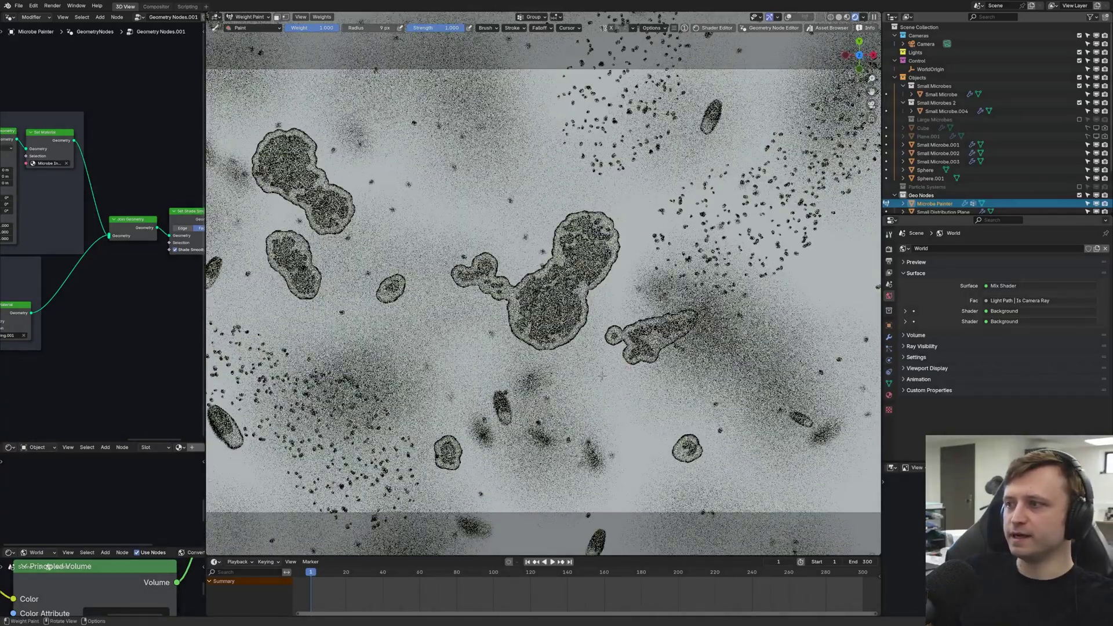
scroll(626, 381, "up", 4)
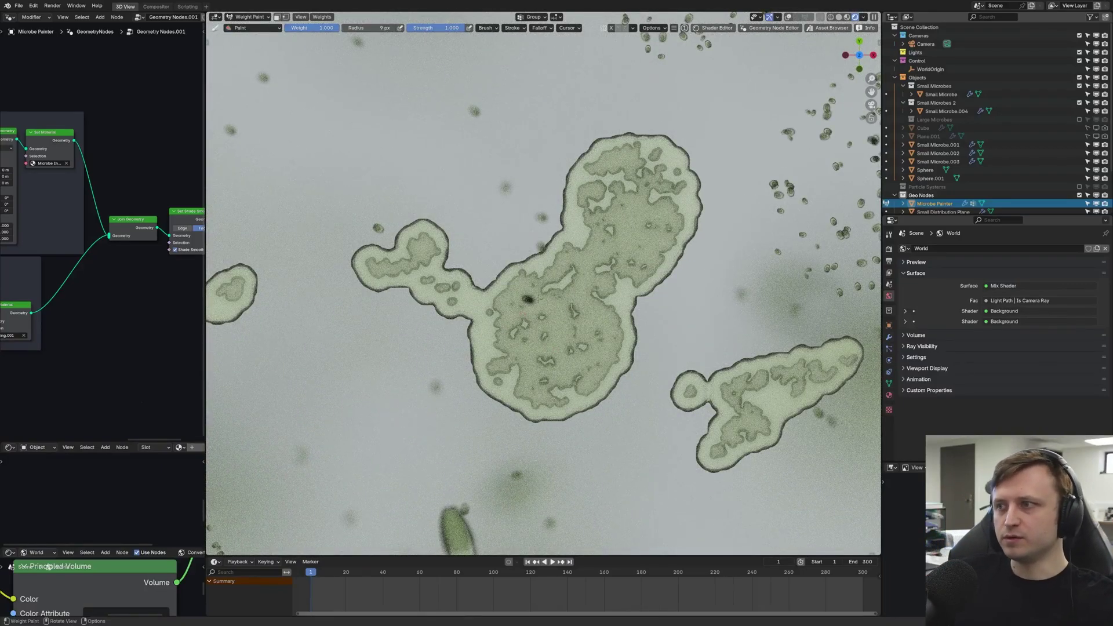
- Examine from the side how the microbes are layered in depth, and return to the camera view
scroll(538, 299, "down", 4)
middle_click_drag(538, 299, 583, 240)
scroll(585, 244, "down", 3)
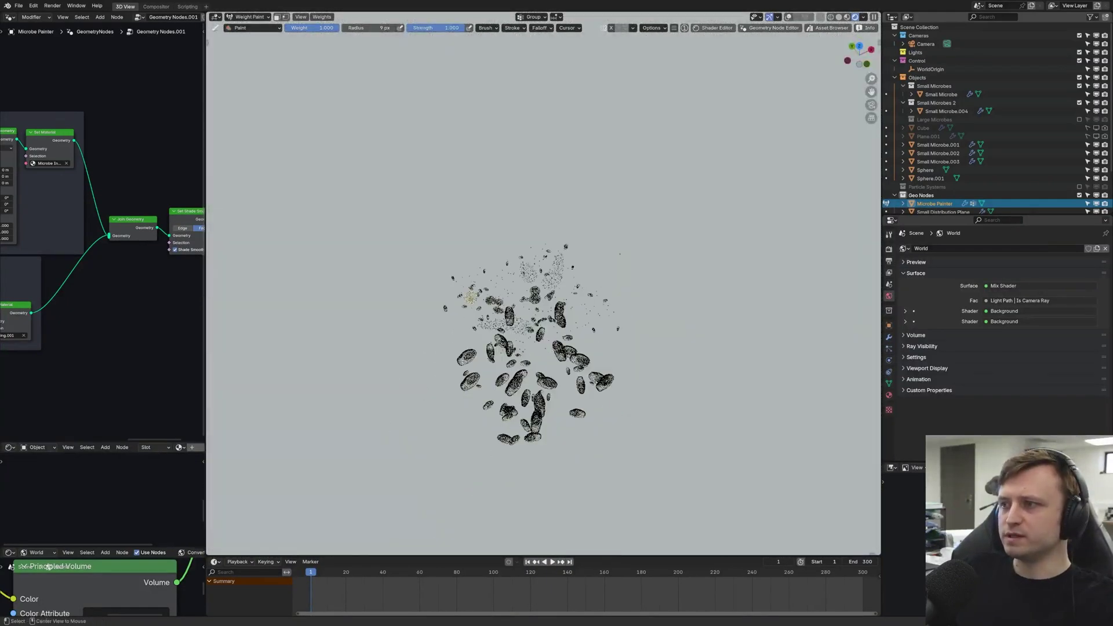
mouse_move(470, 298)
middle_mouse_down()
mouse_move(514, 20)
mouse_move(564, 284)
mouse_move(523, 284)
middle_mouse_up()
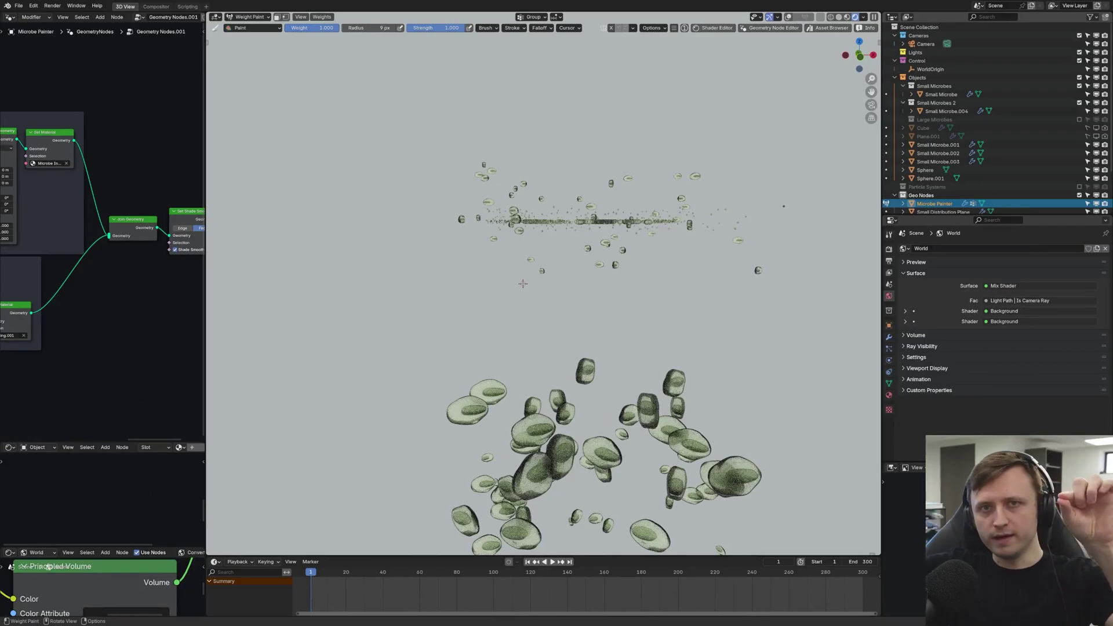
key("KP_0")
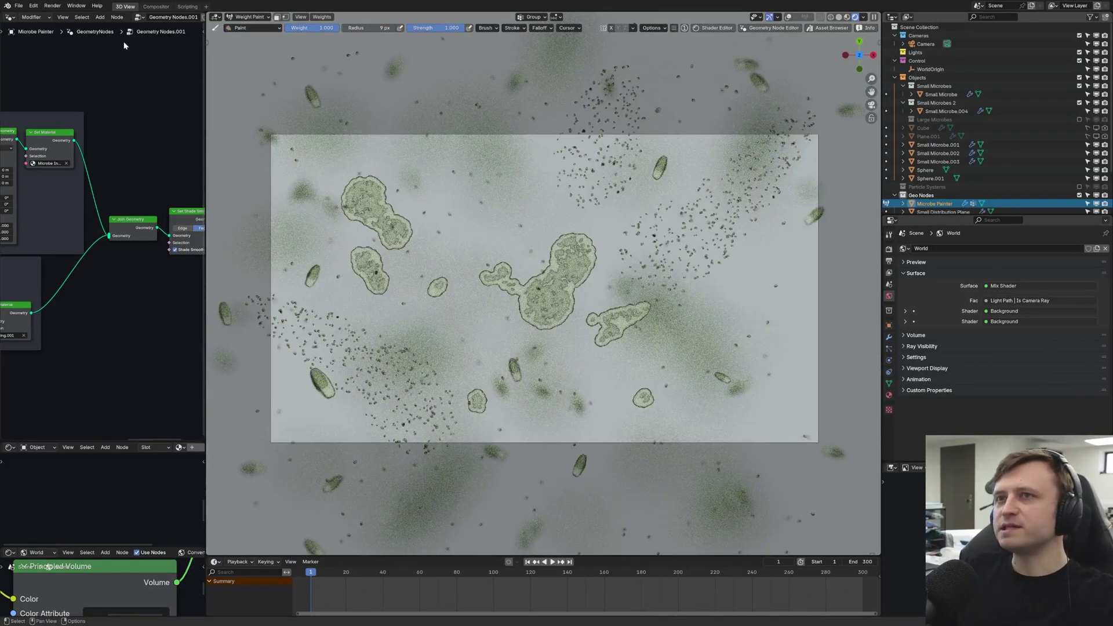
- Return Microbe Painter to Object Mode and open the blend file with the textured cells and fibrous strand
left_click(231, 21)
left_click(243, 30)
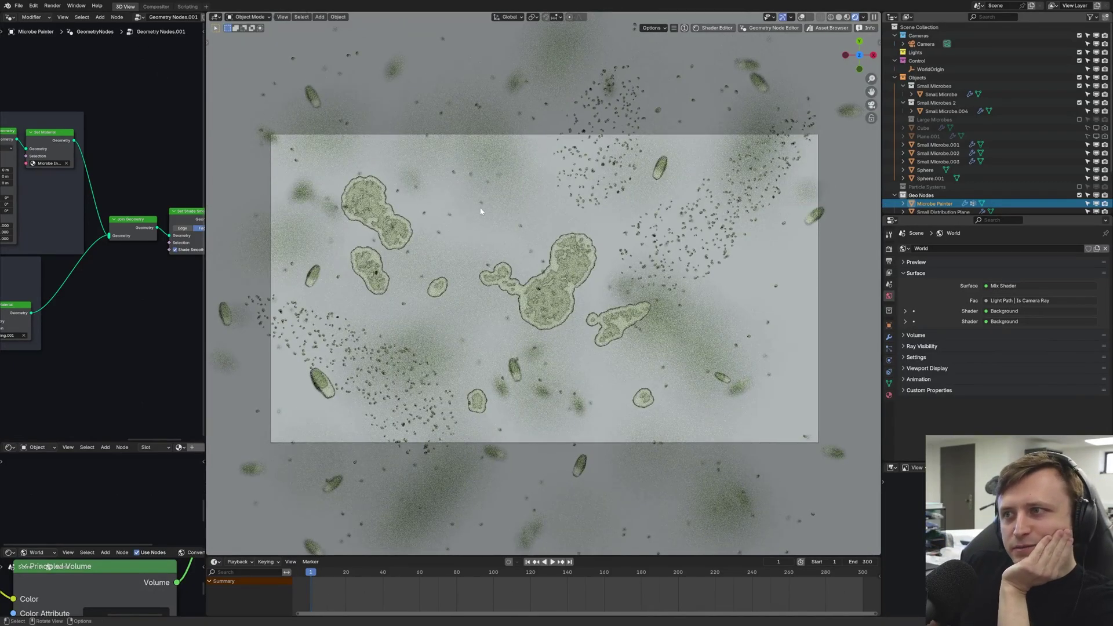
left_click(19, 6)
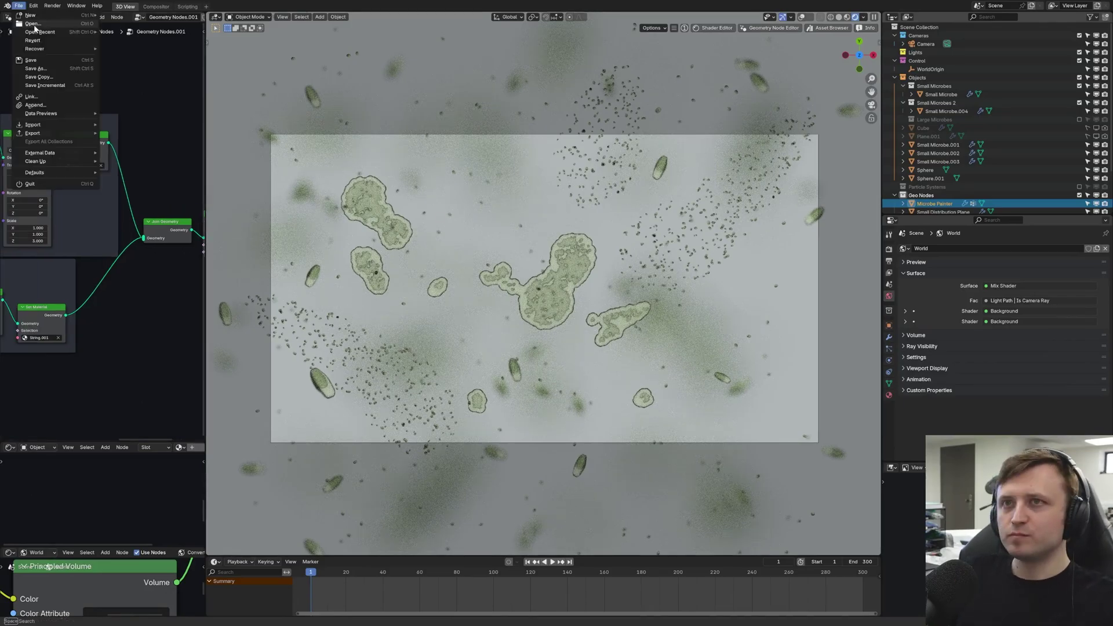
left_click(67, 26)
left_click(441, 234)
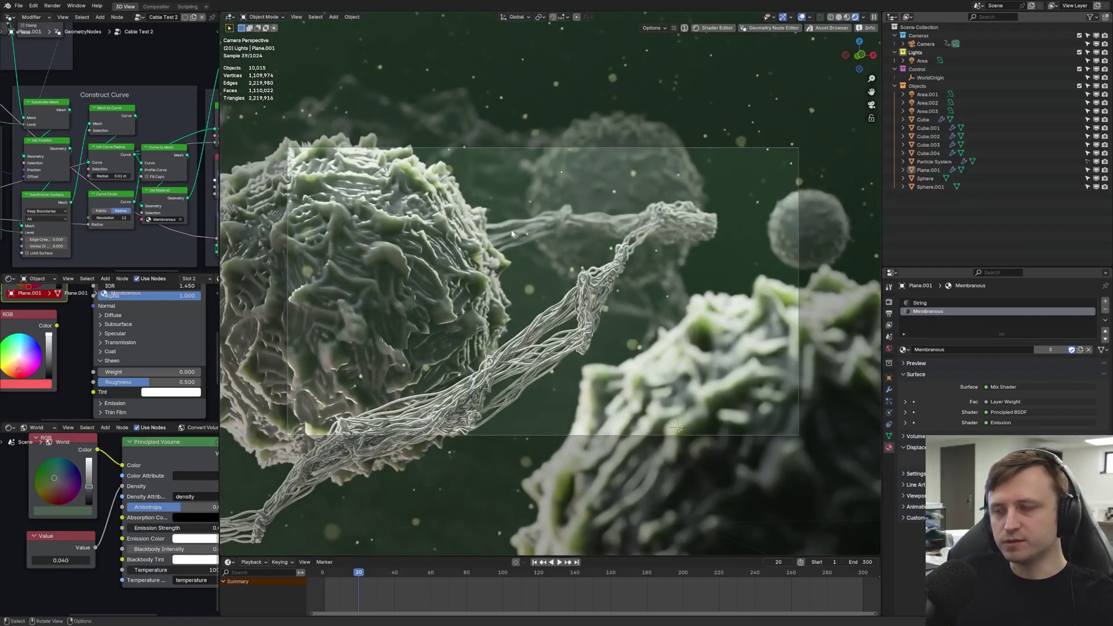
- Play the cell scene's camera animation, scrub back near its start and look around the scene
scroll(512, 234, "up", 1)
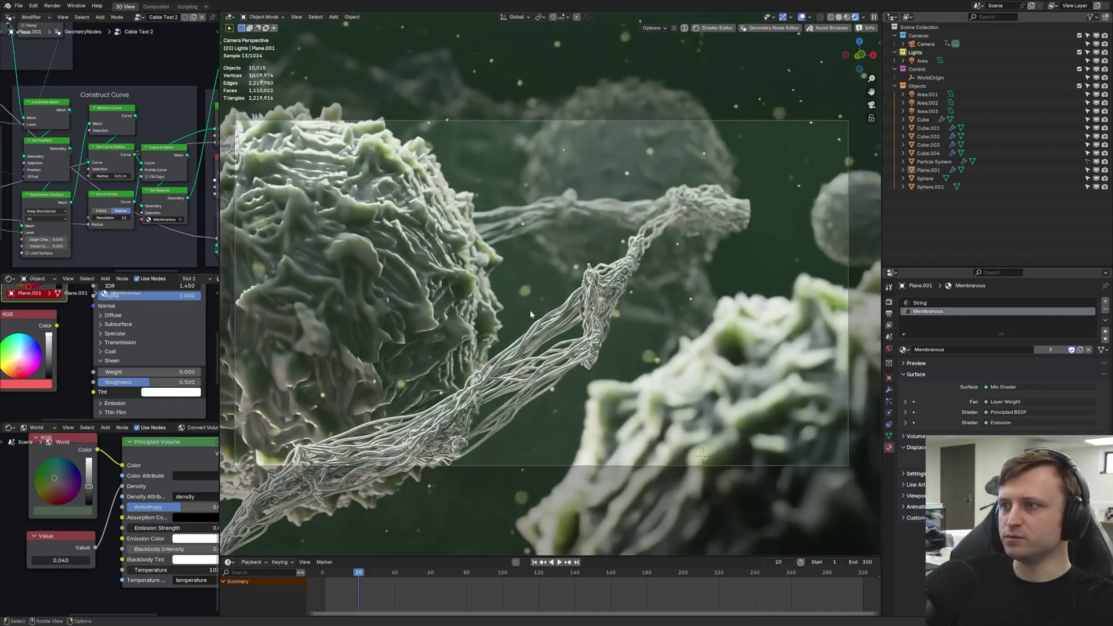
key("space")
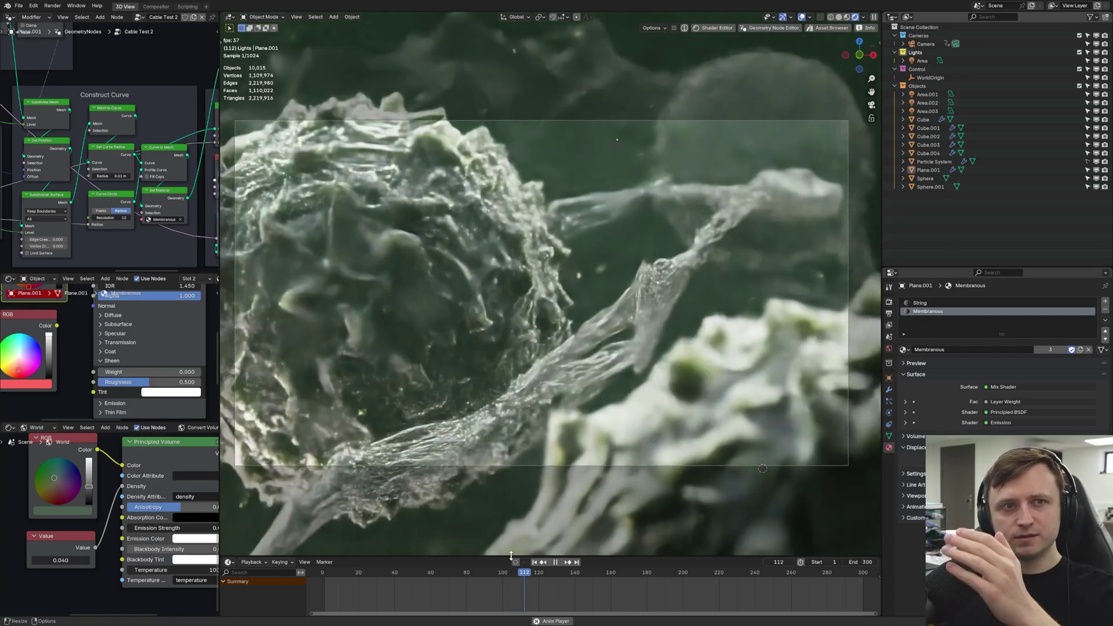
key("space")
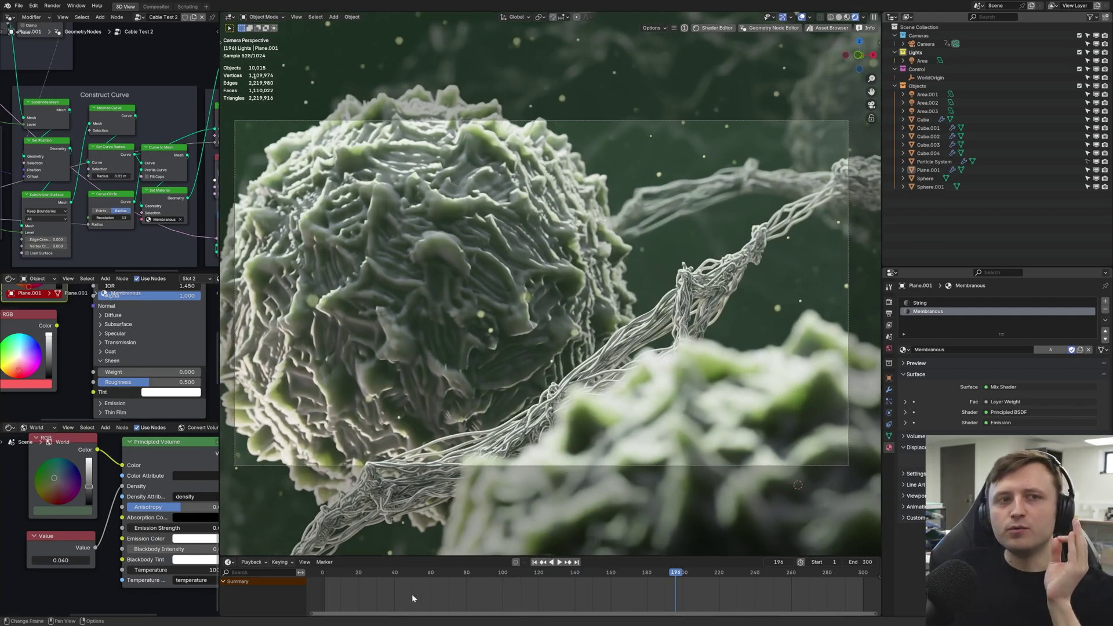
left_click_drag(400, 576, 349, 574)
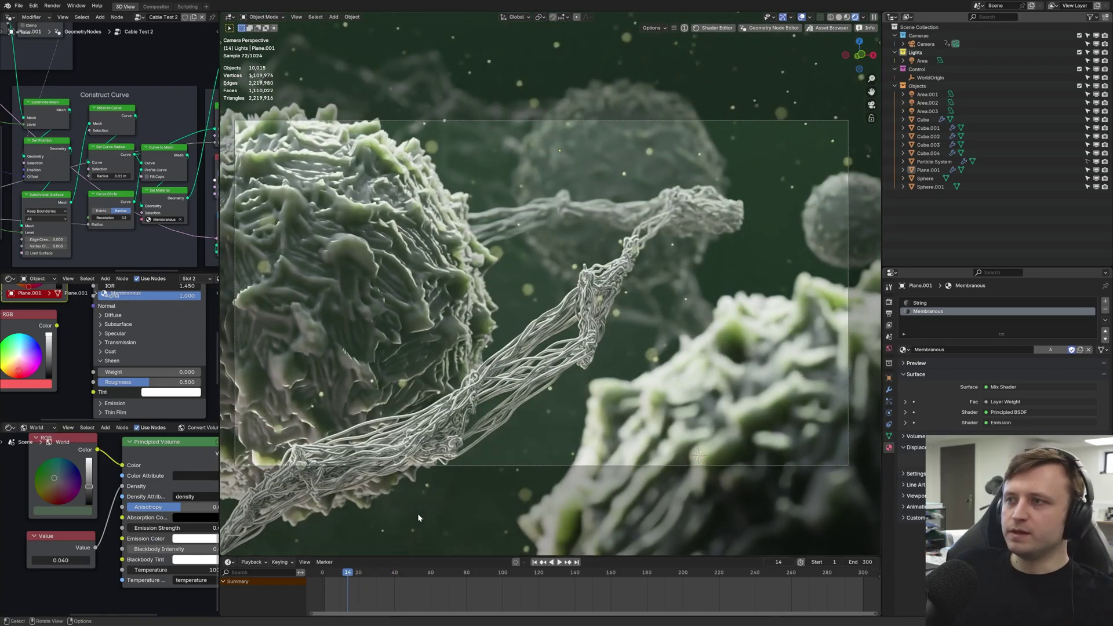
key("KP_0")
left_click_drag(472, 439, 451, 221, "alt")
key("KP_0")
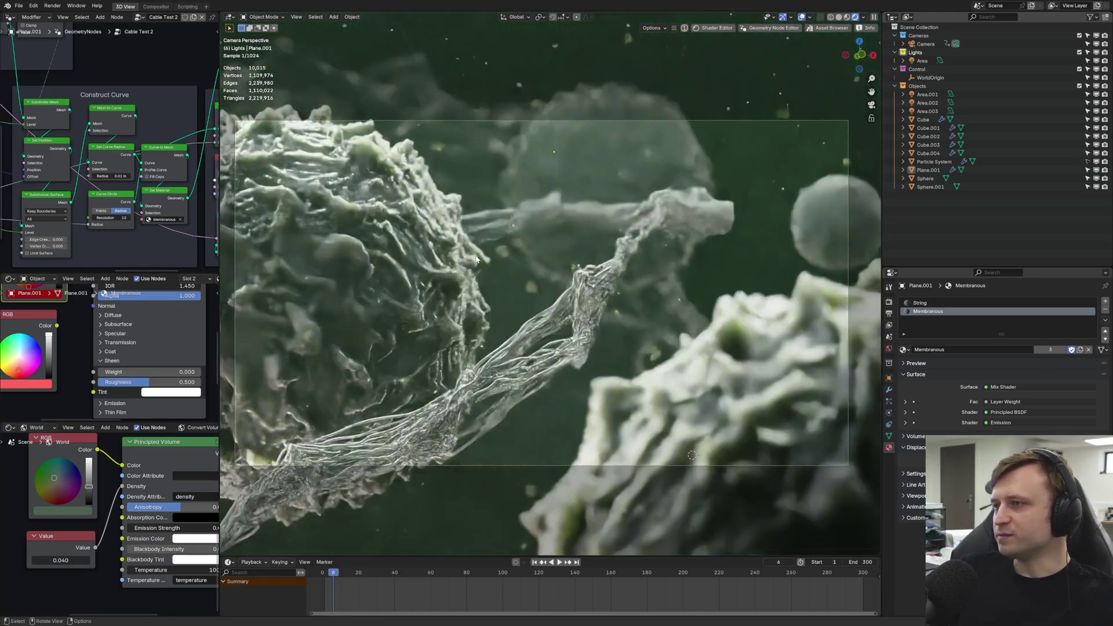
- Select the large textured cell (Cube) and rotate it freely to another orientation
left_click(476, 260)
key("r")
key("r")
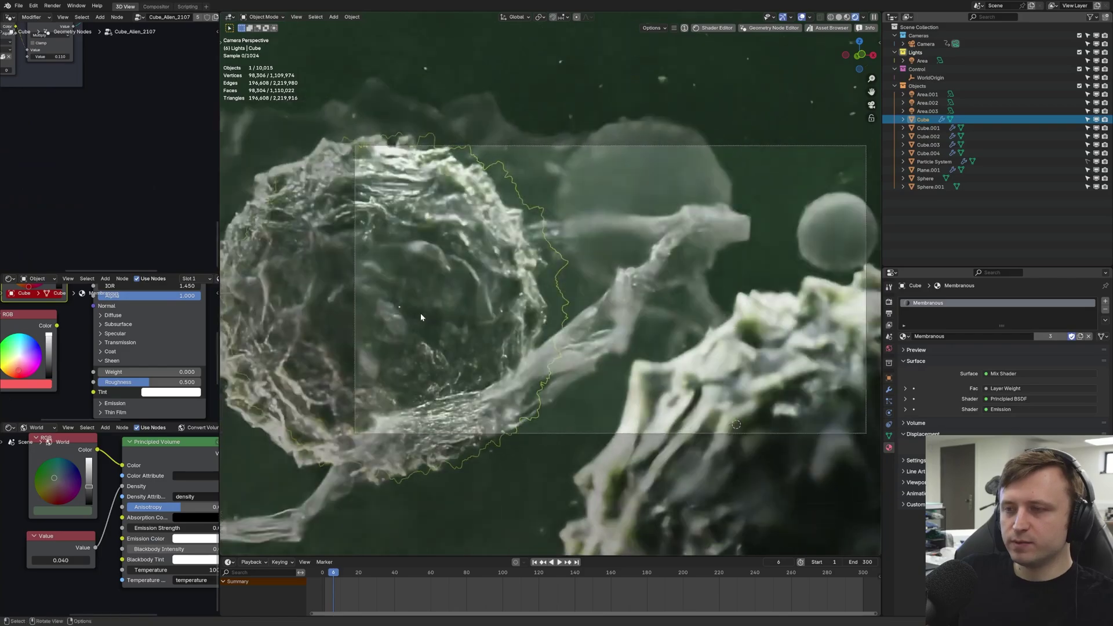
left_click(458, 338)
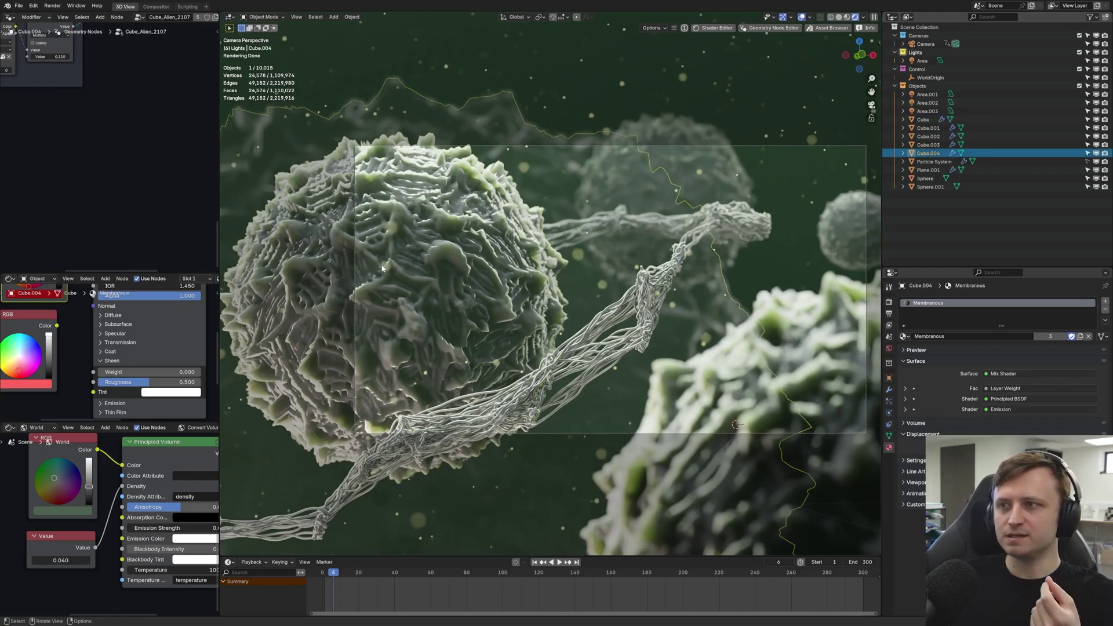
- Set the Scattermap node's Rotation Rand to 0.904 in the large cell's (Organic) Scattered geometry nodes
scroll(110, 222, "down", 4)
scroll(110, 223, "up", 7)
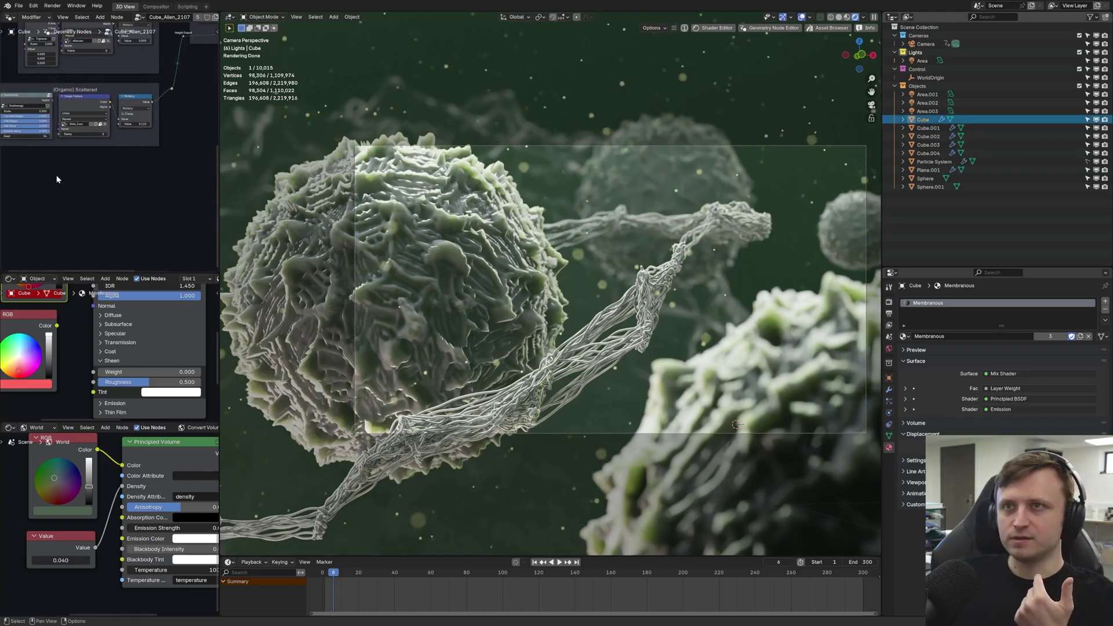
scroll(79, 203, "up", 2)
left_click_drag(96, 204, 65, 204)
middle_click_drag(191, 195, 145, 195)
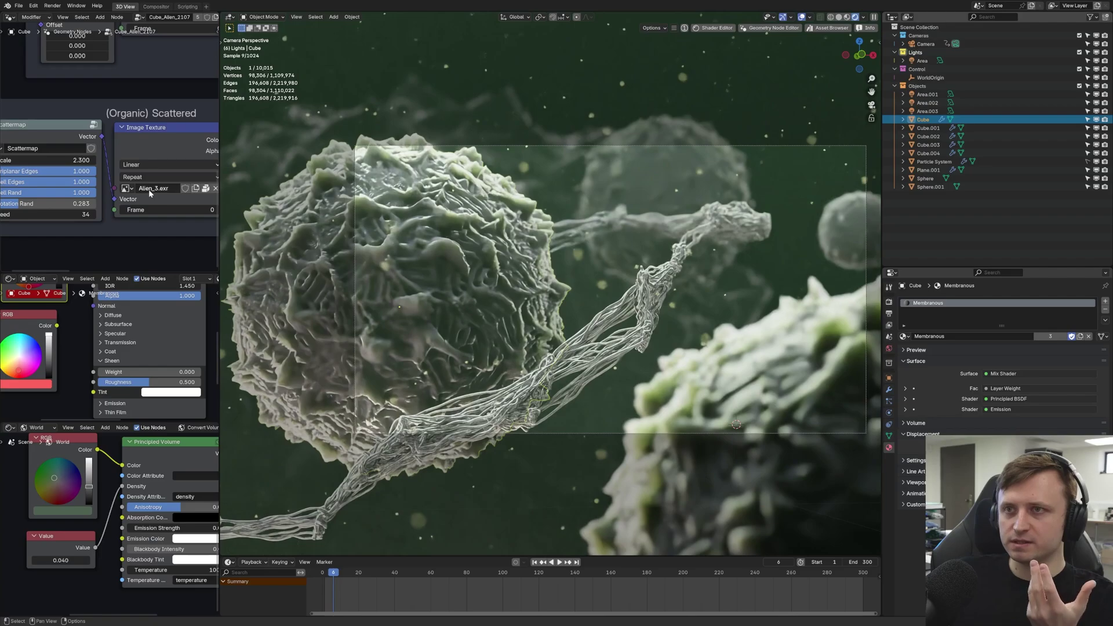
middle_click_drag(46, 212, 85, 210)
left_click_drag(60, 203, 127, 203)
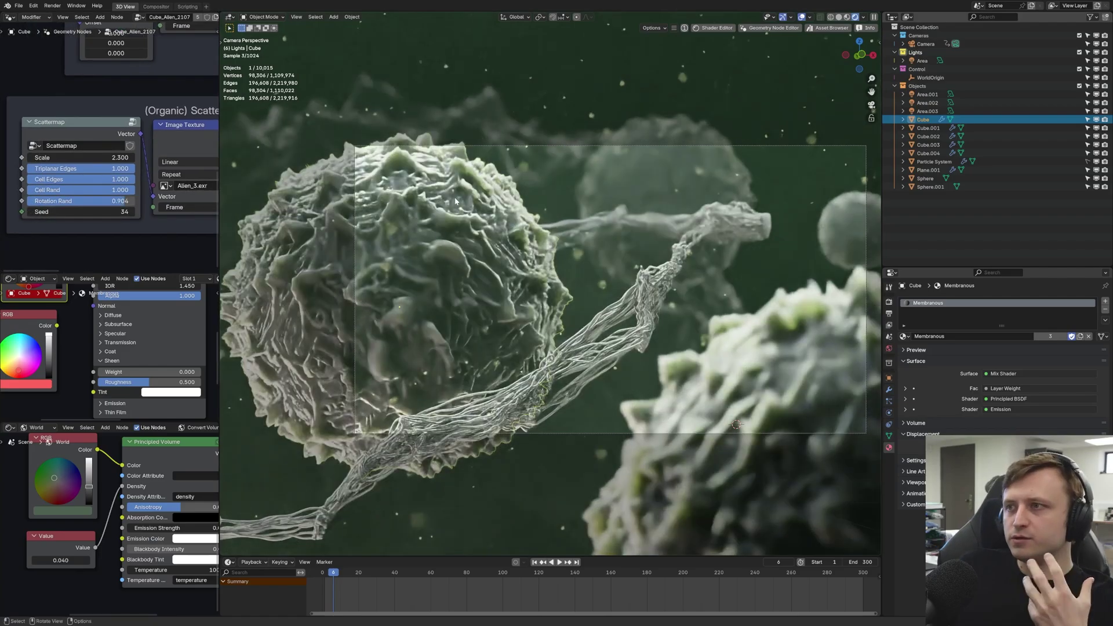
- Set the Multiply node's value to -0.020 in the (Organic) Scattered group to flatten the cells' surface displacement
middle_click_drag(171, 220, 130, 216)
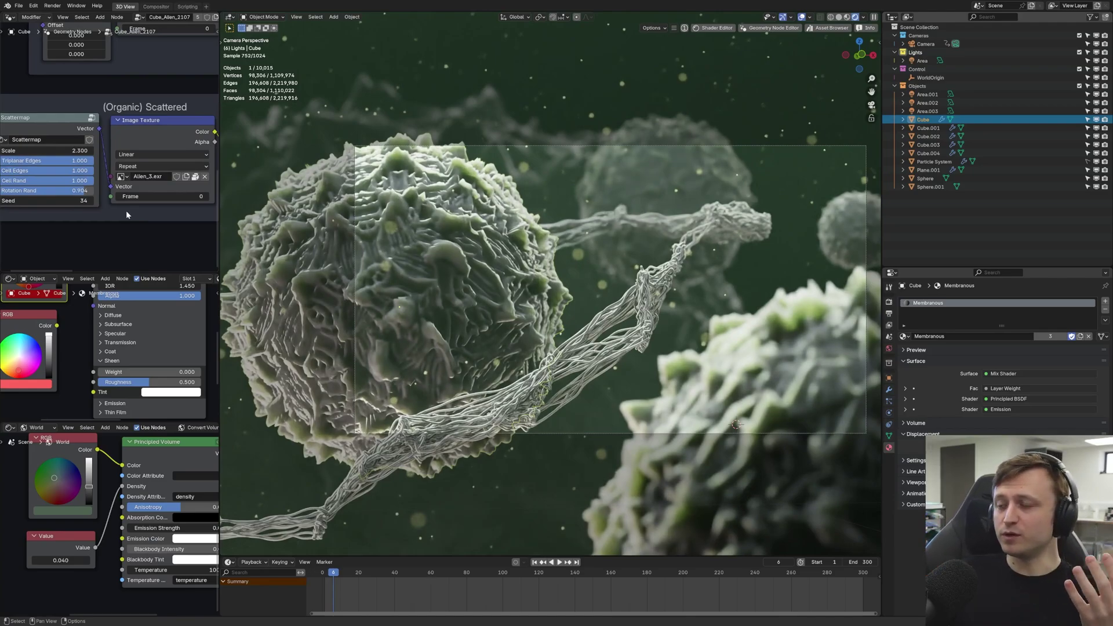
middle_click_drag(211, 182, 140, 183)
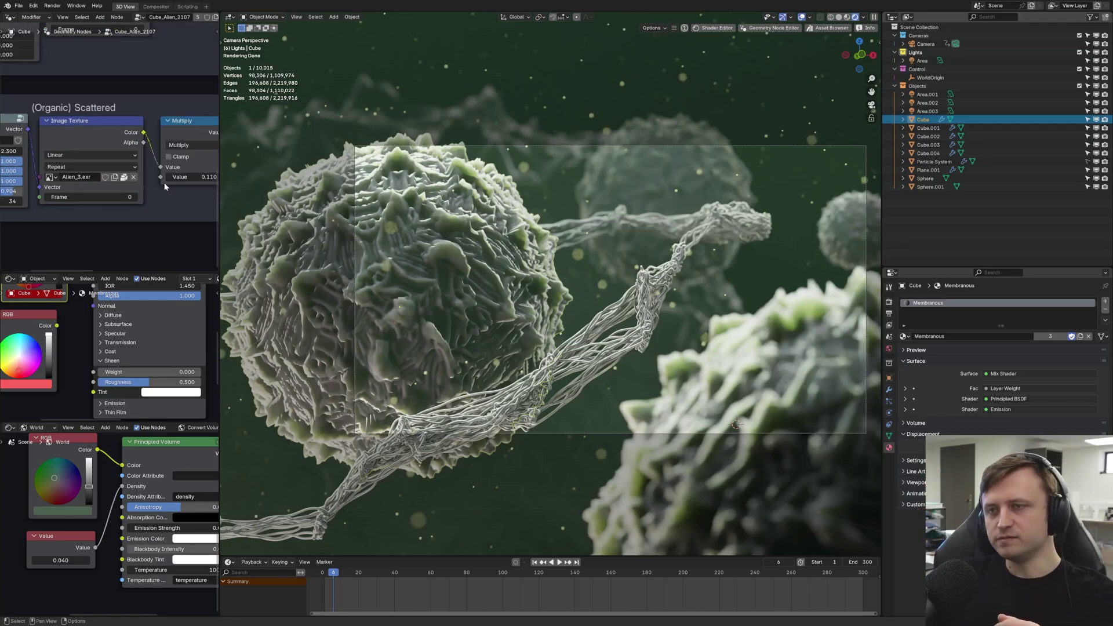
middle_click_drag(187, 179, 142, 183)
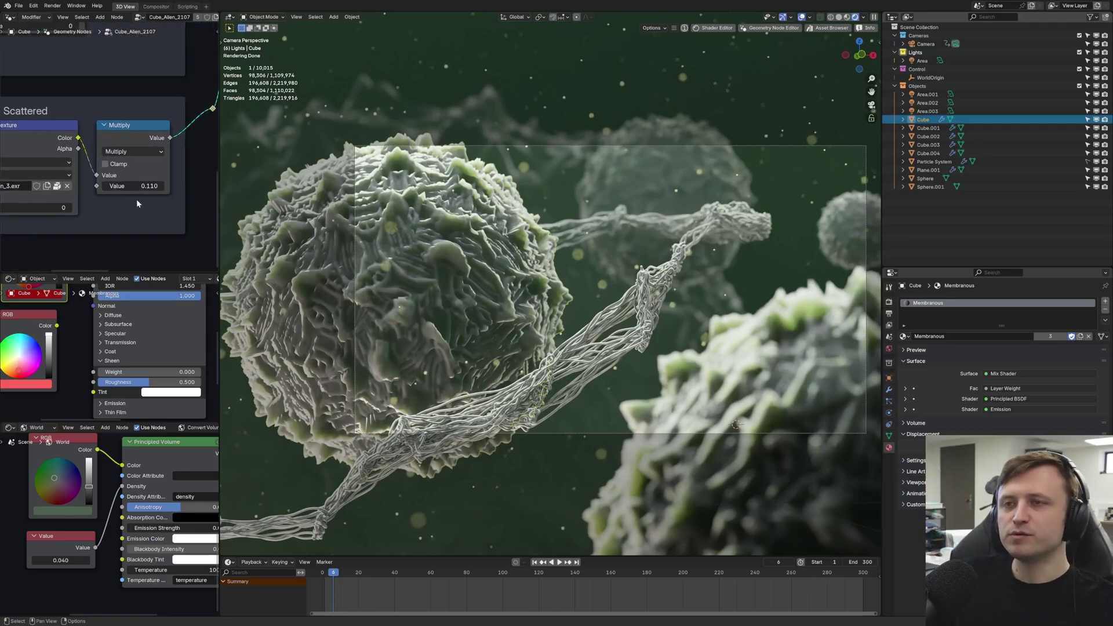
mouse_move(133, 186)
left_mouse_down()
mouse_move(157, 185)
mouse_move(127, 185)
mouse_move(152, 197)
left_mouse_up()
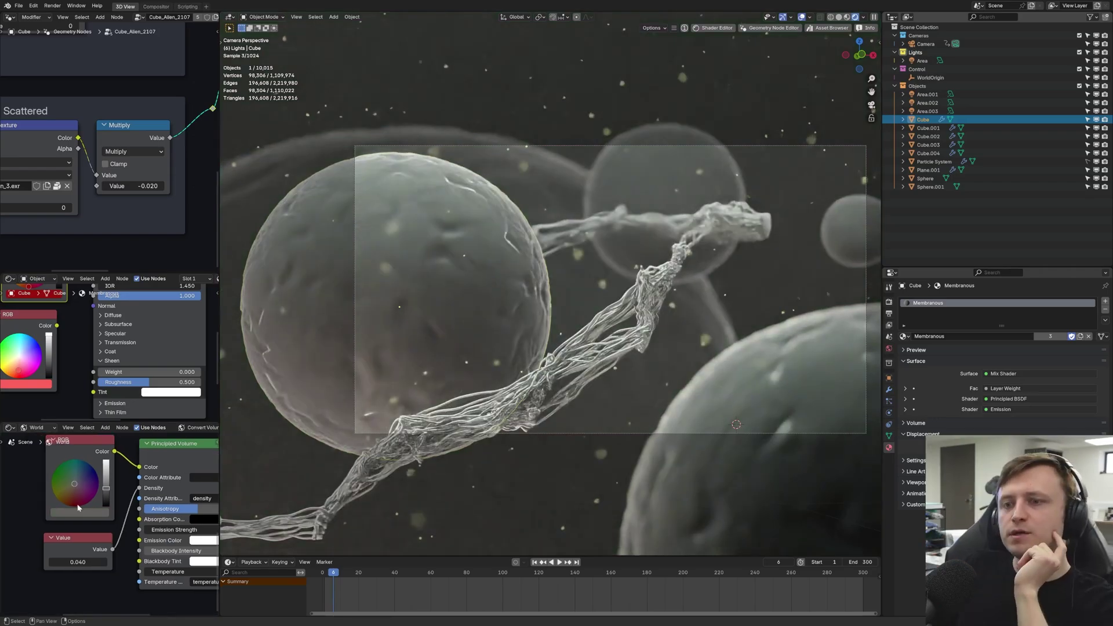
- Try to set all channels of the world volume's RGB colour to 0.123409
left_click(77, 512)
left_click(71, 442)
left_click_drag(96, 456, 96, 484)
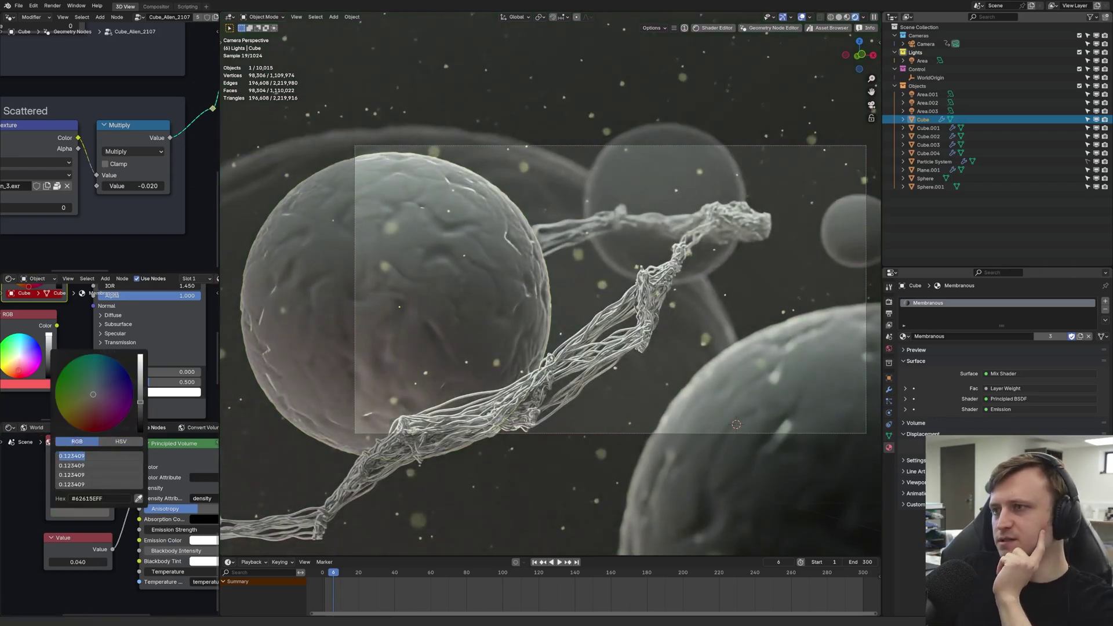
key("Escape")
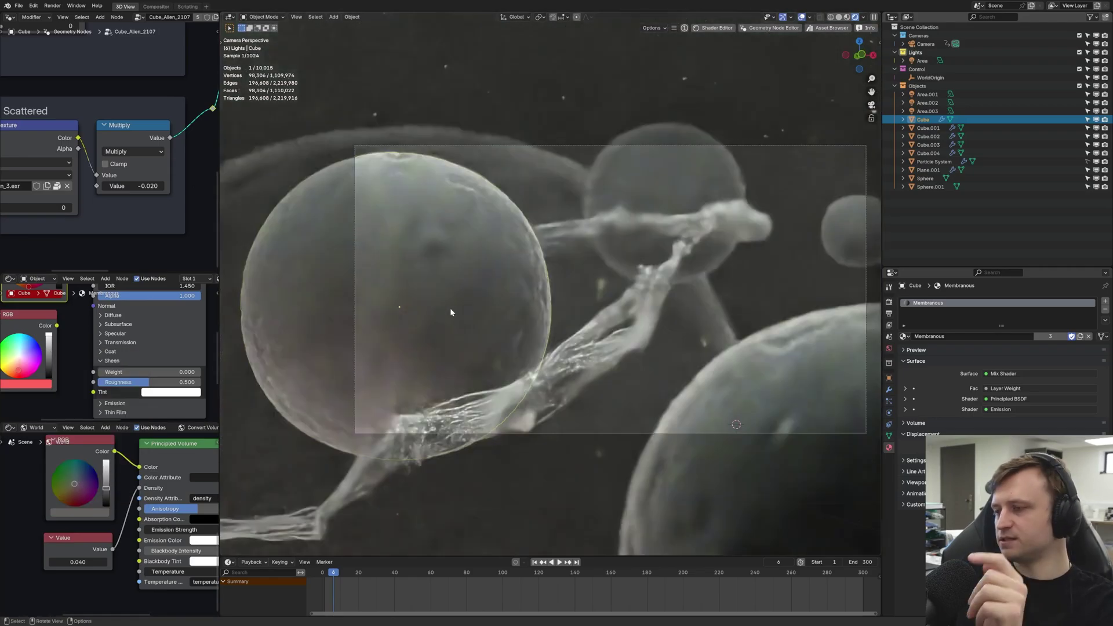
- Scrub the timeline to frame 31
left_click_drag(476, 572, 377, 571)
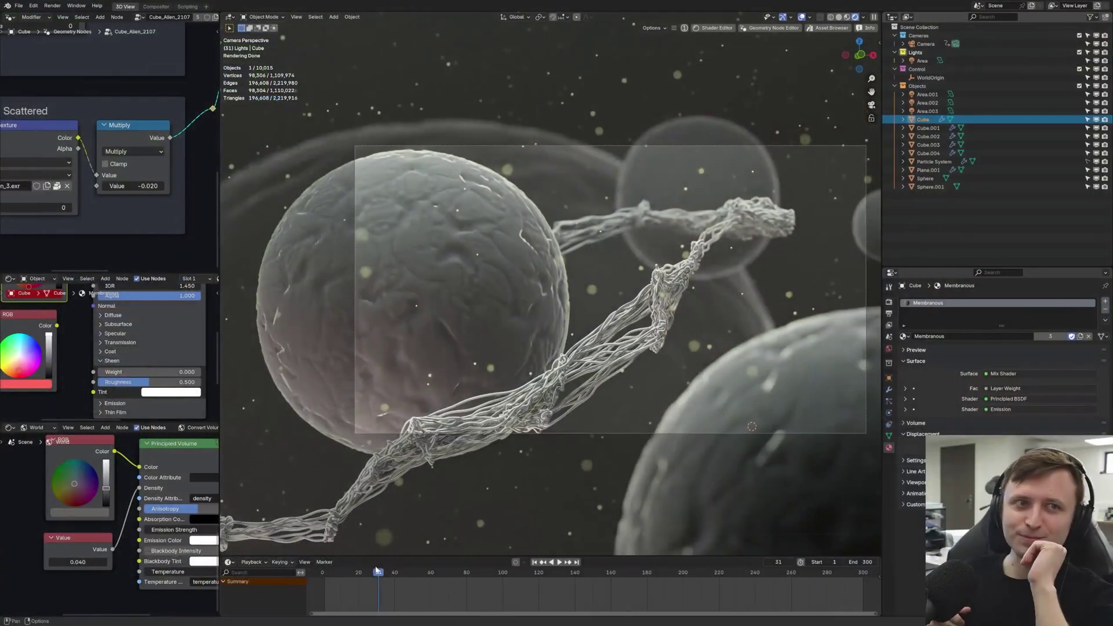
key("shift+grave")
key("s")
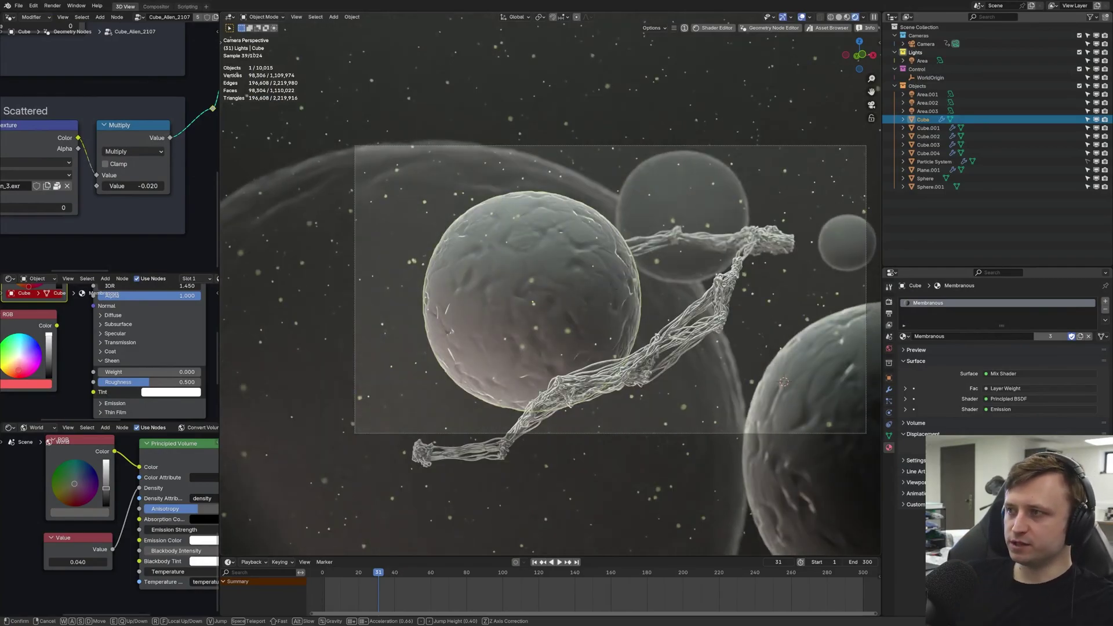
right_click(590, 313)
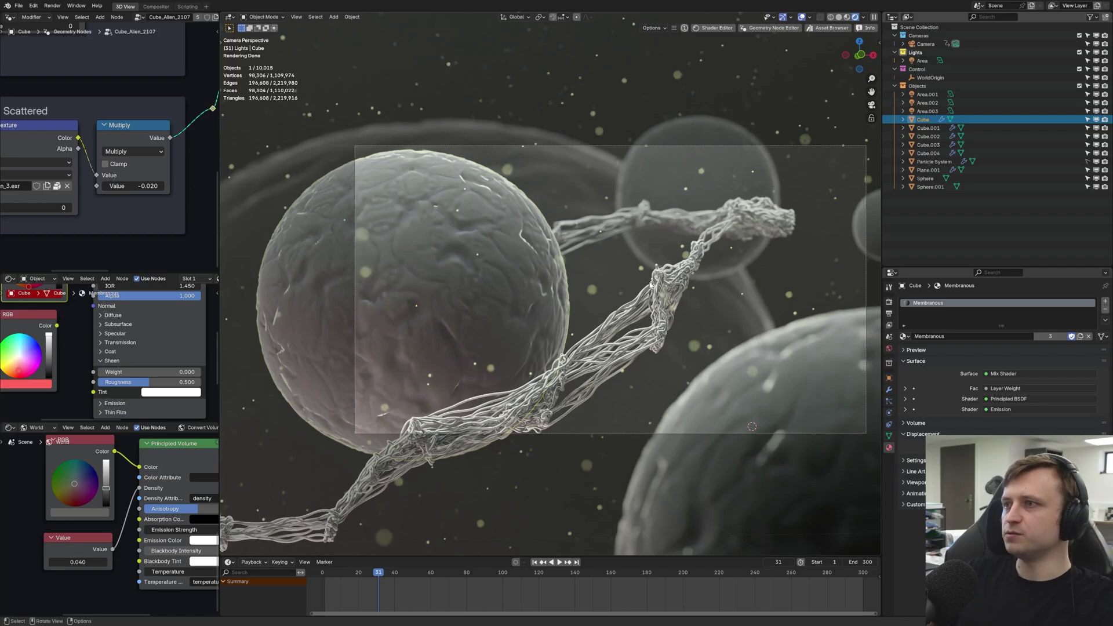
- Fly the camera in to a close-up of the large cell's outer edge
key("shift+grave")
key("s")
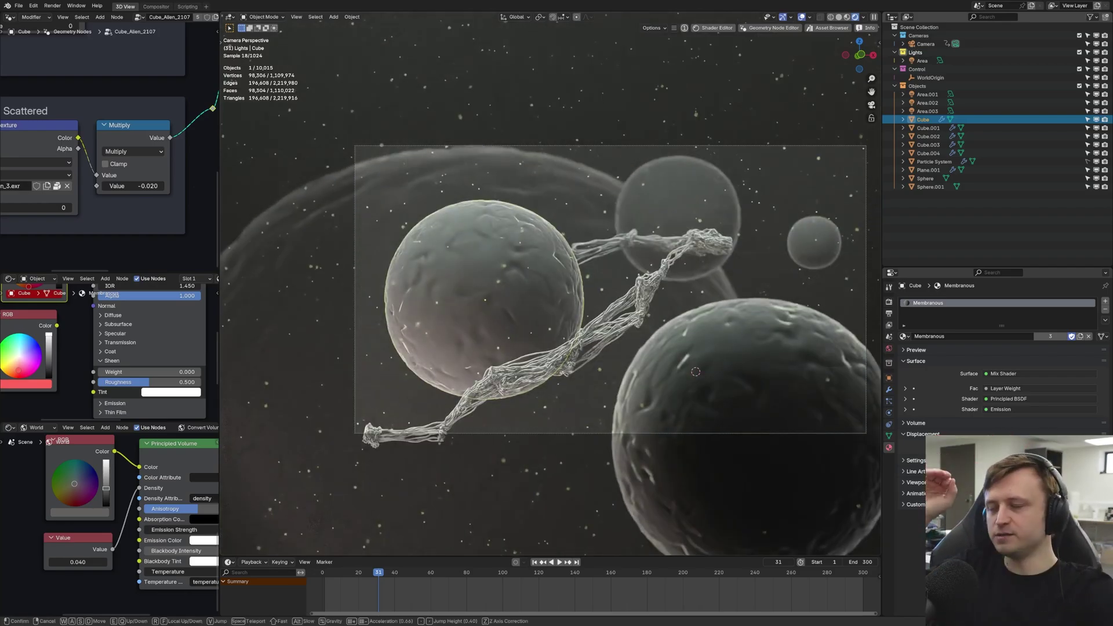
key("w")
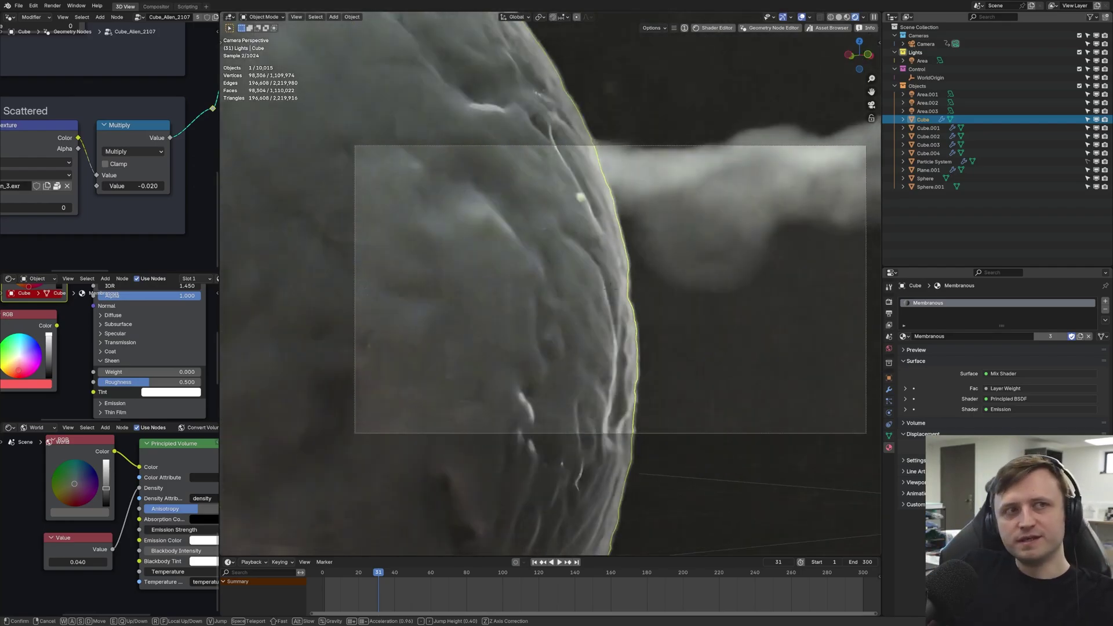
left_click(650, 286)
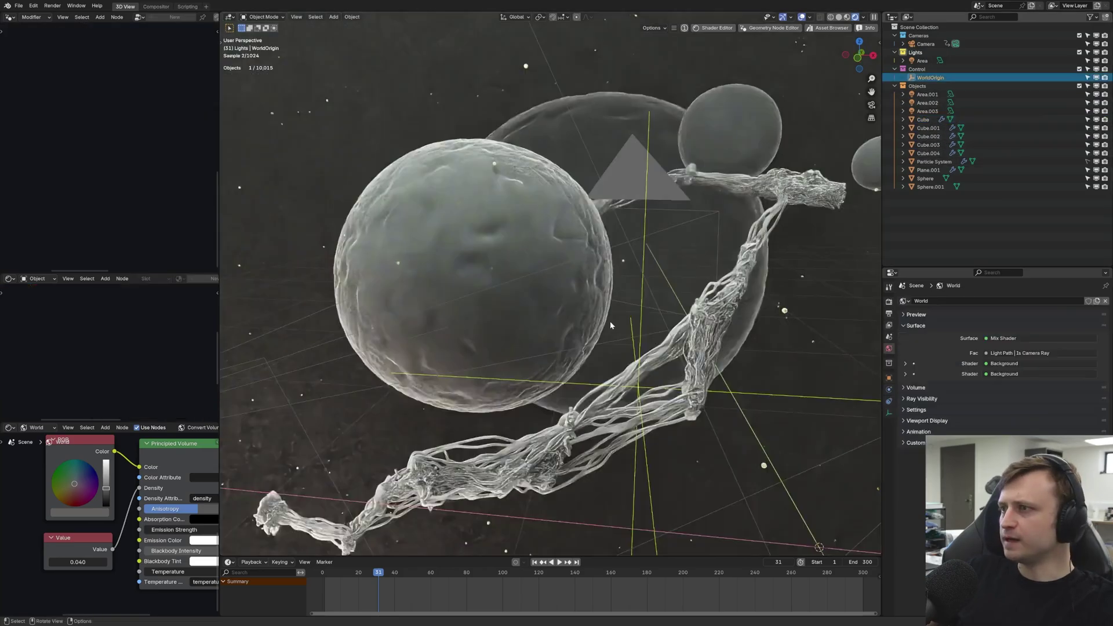
- Move the WorldOrigin empty freely onto the edge of the large cell, adjusting it from both the orbit and camera views
scroll(665, 398, "up", 5)
key("g")
left_click(566, 322)
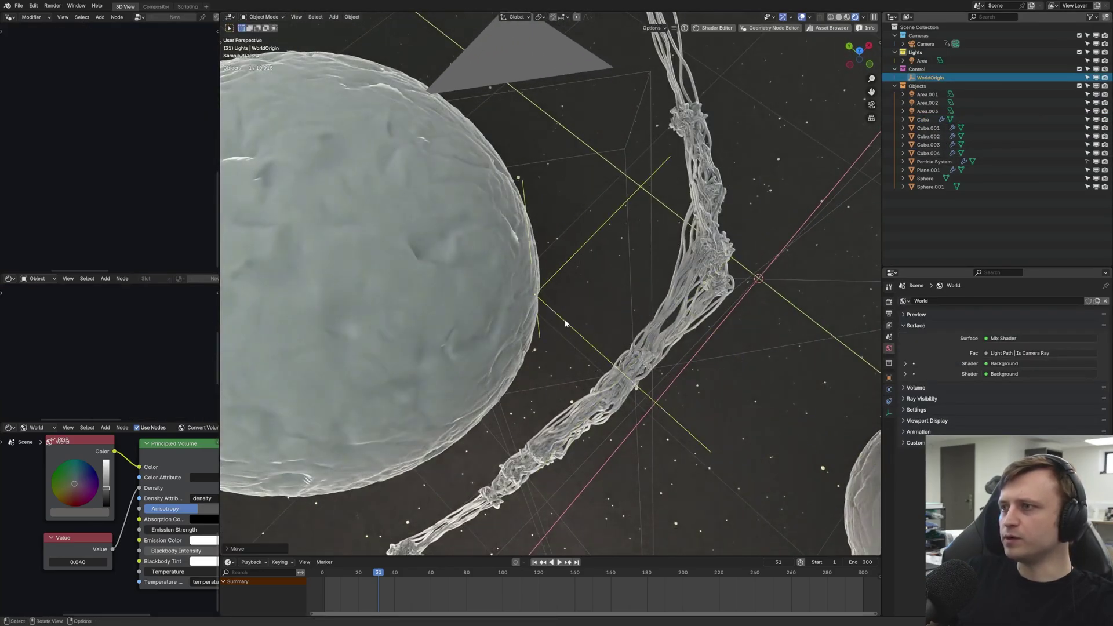
key("KP_0")
key("g")
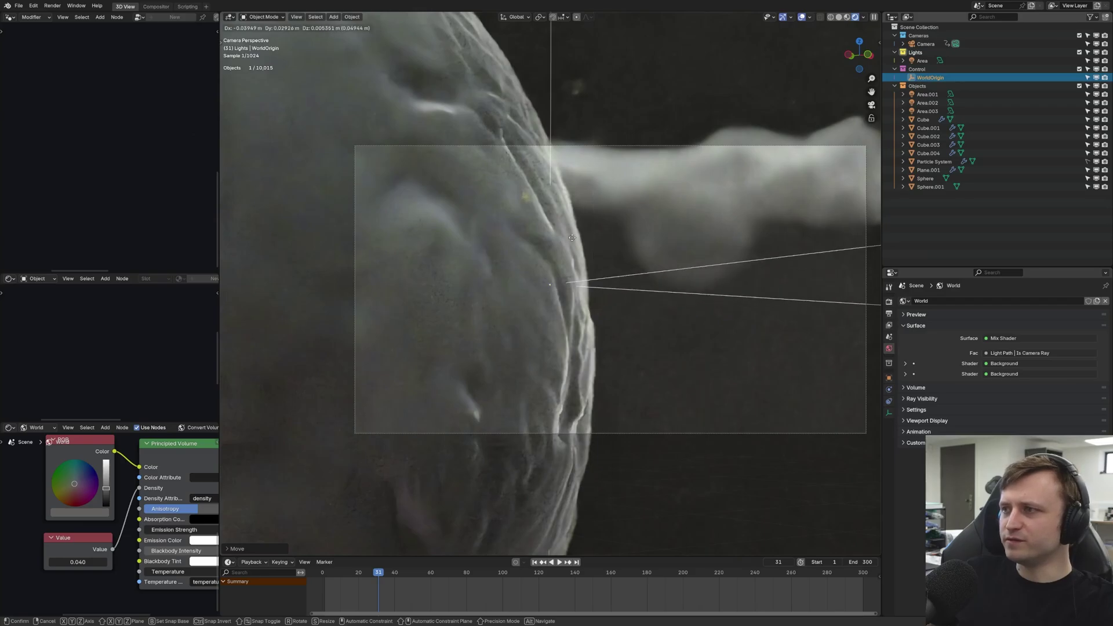
left_click(596, 234)
key("KP_0")
middle_click_drag(596, 233, 552, 270)
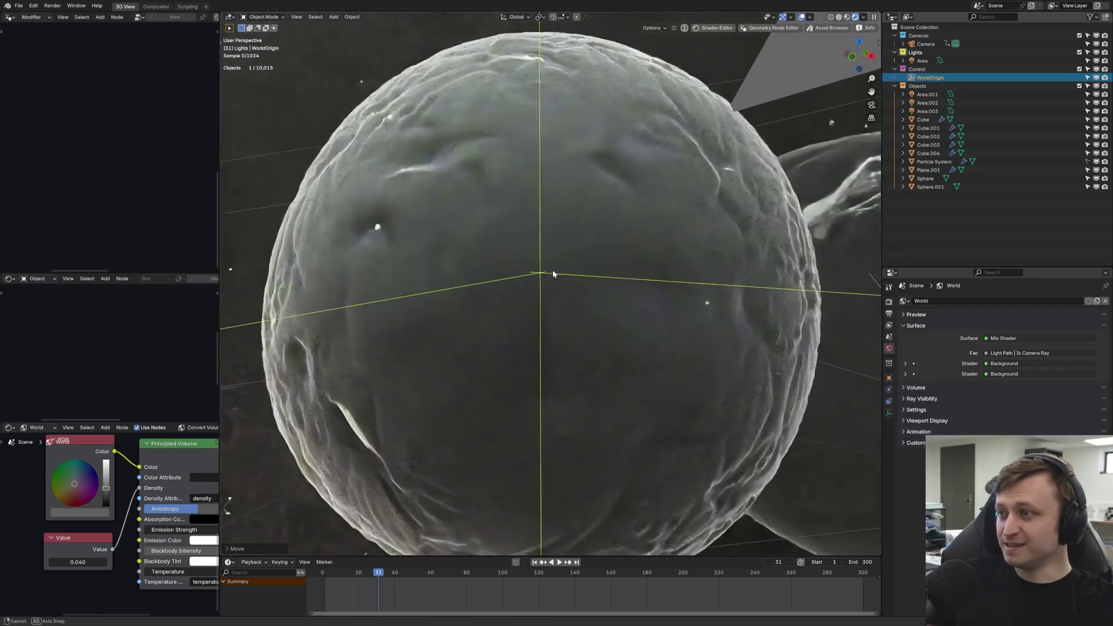
key("KP_0")
key("g")
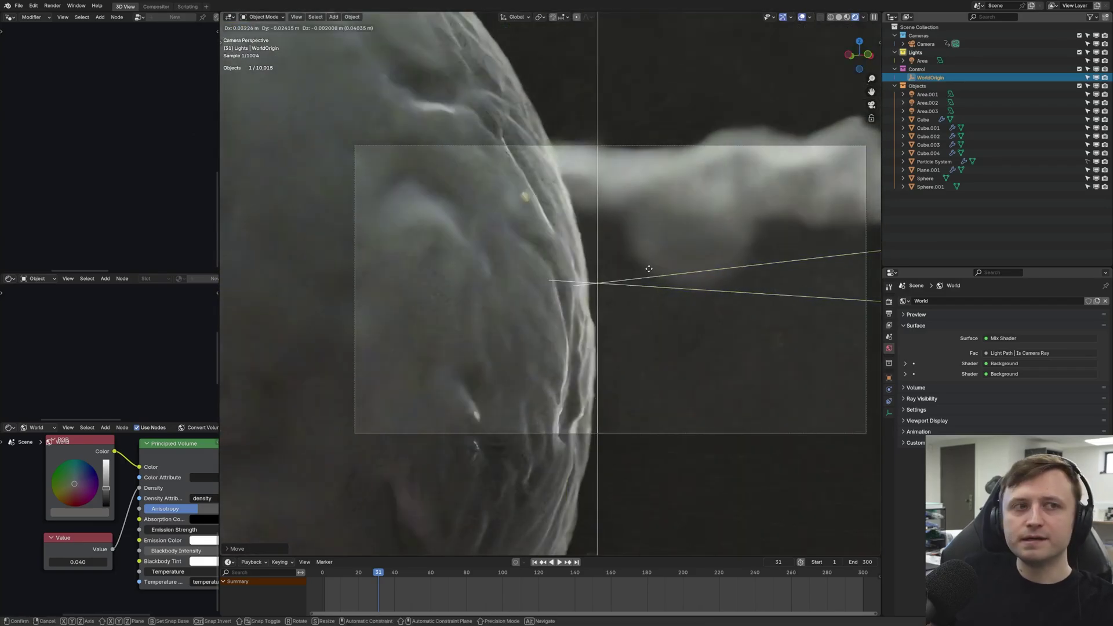
left_click(649, 273)
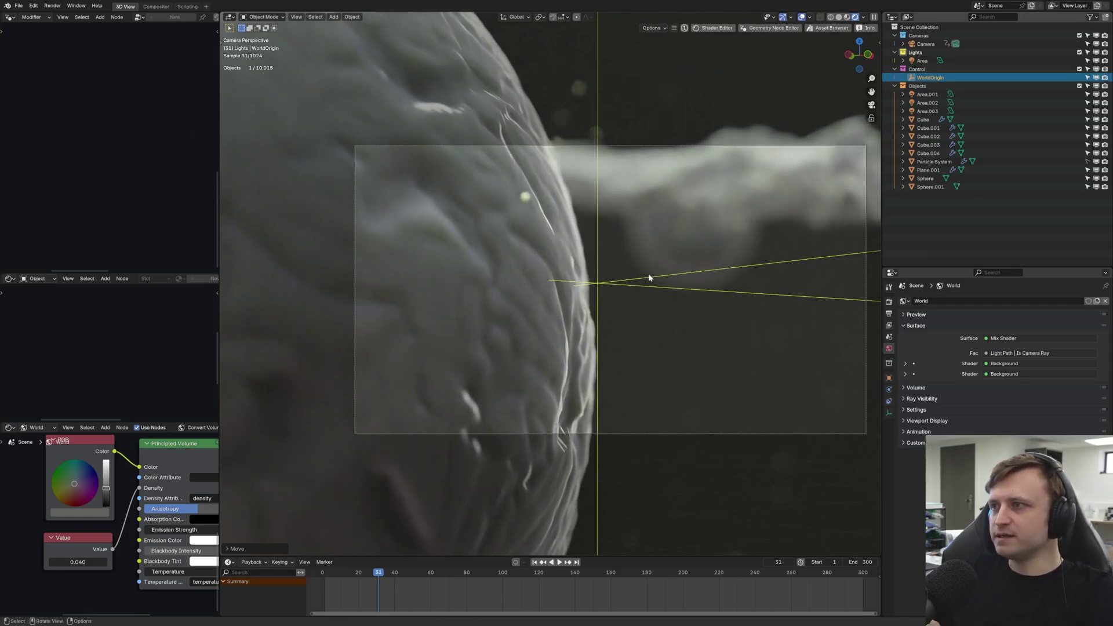
- Select the large cell (Cube) and set the (Organic) Scattered Multiply value to -0.010 for flatter surface displacement
left_click(523, 260)
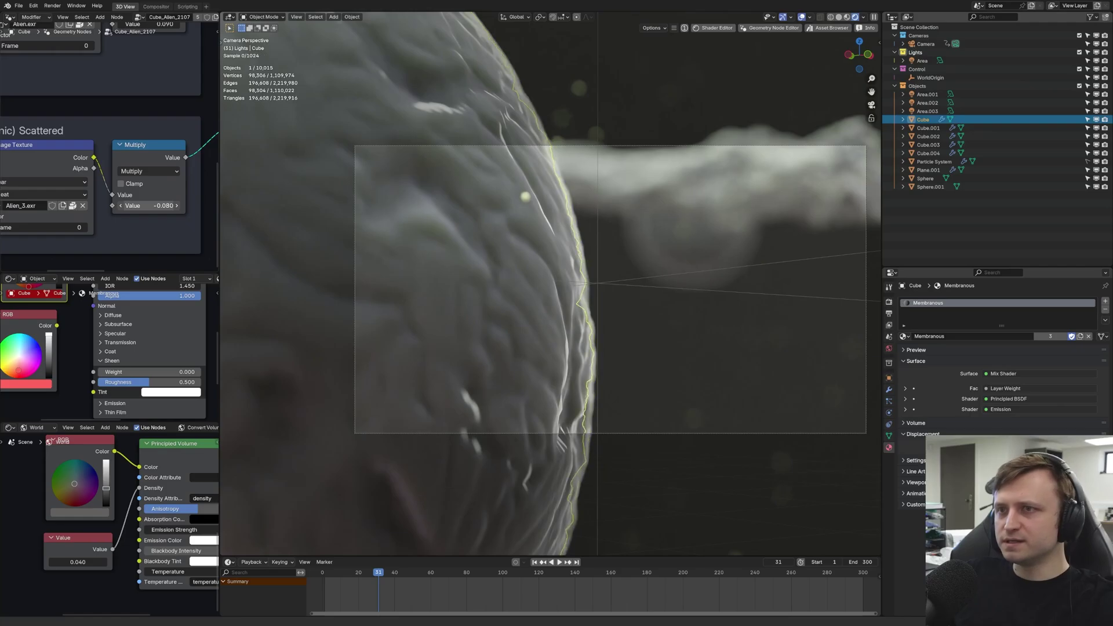
left_click_drag(149, 206, 139, 205)
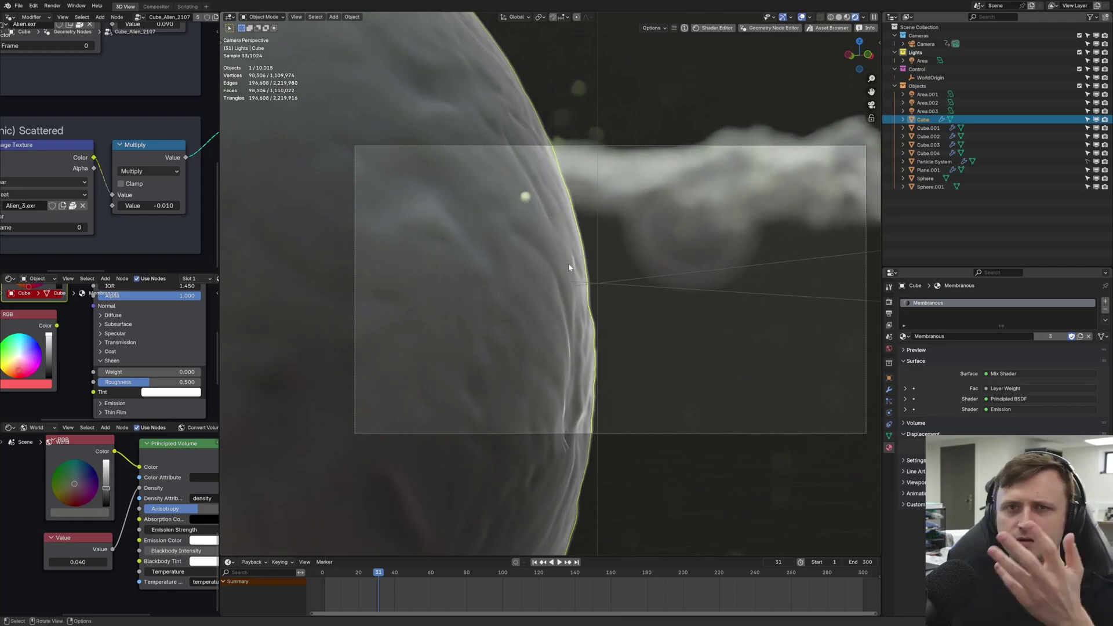
- Pull the camera back to frame the whole large cell and run the animation to frame 179
key("shift+grave")
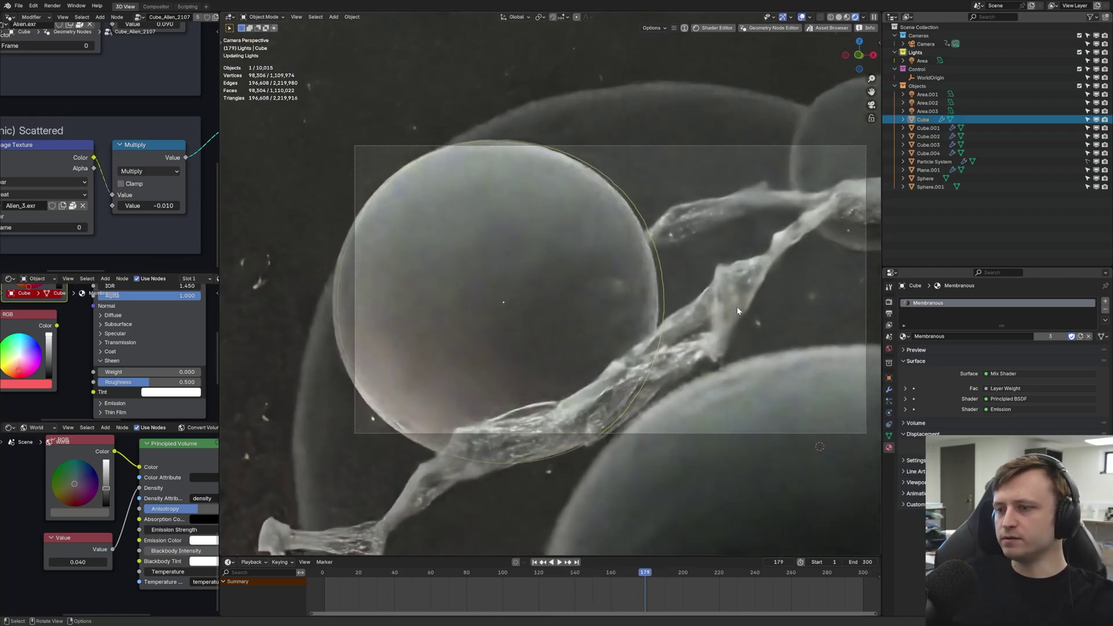
key("space")
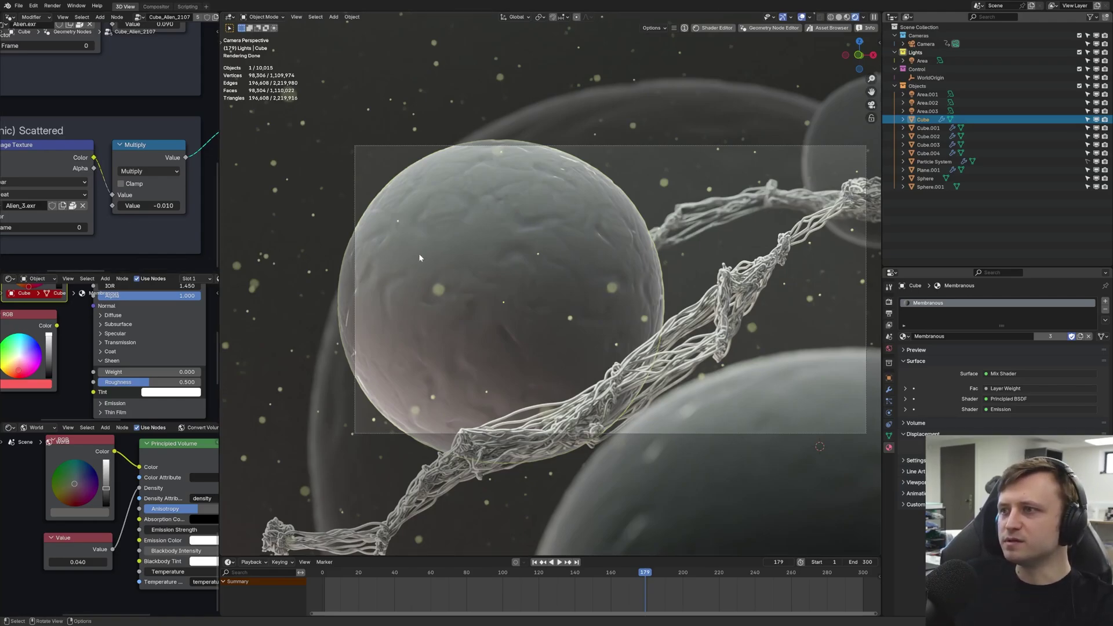
middle_click_drag(43, 207, 194, 197)
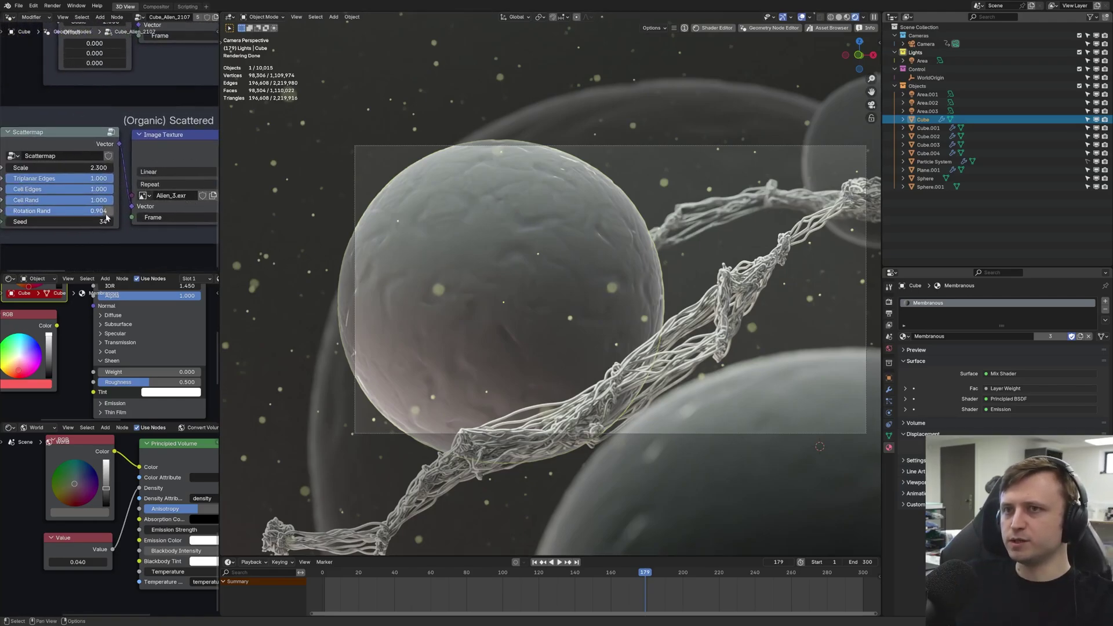
middle_click_drag(97, 215, 1, 221)
left_click_drag(164, 203, 161, 203)
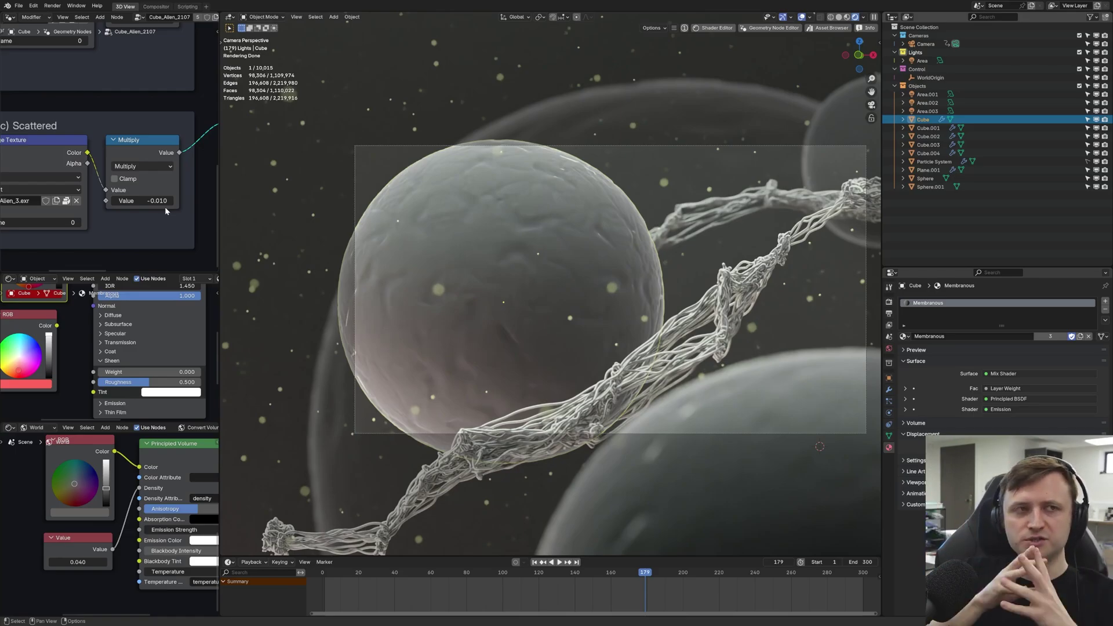
- Select the Sphere particle object and set its Tiny Particle material's Base Color red, green and blue channels to 1.000
left_click(925, 179)
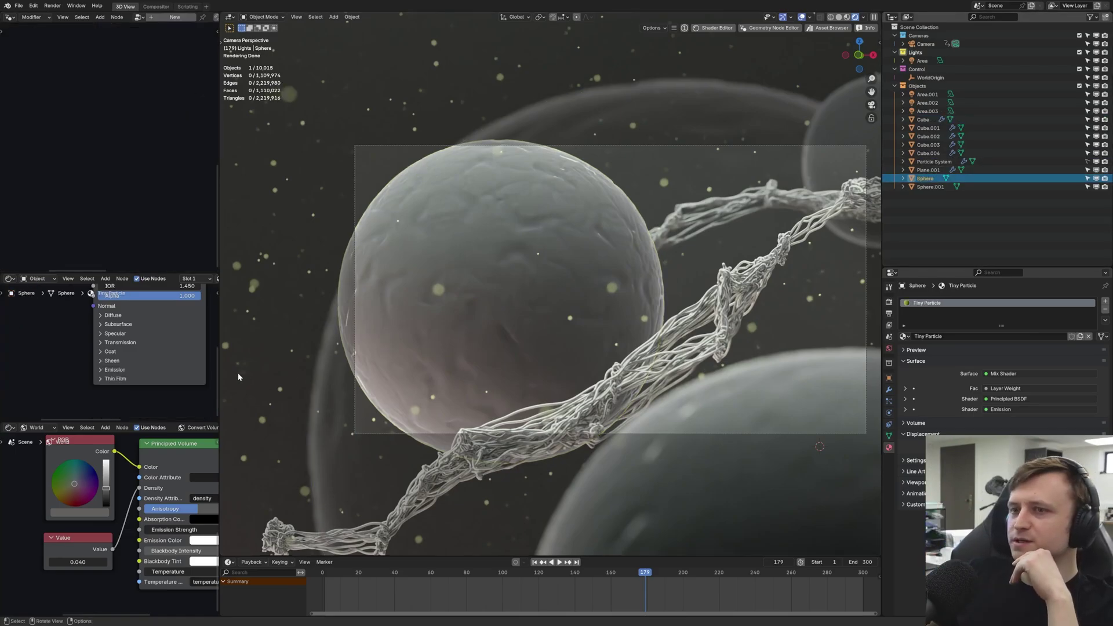
middle_click_drag(54, 391, 51, 423)
left_click(123, 319)
left_click(114, 265)
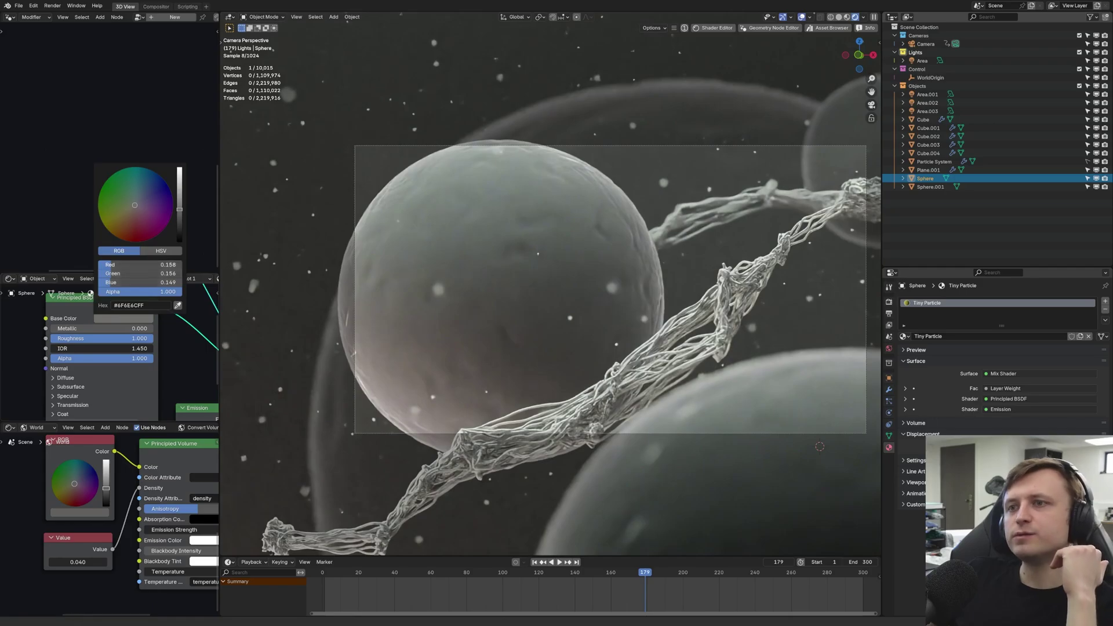
type("1")
key("Return")
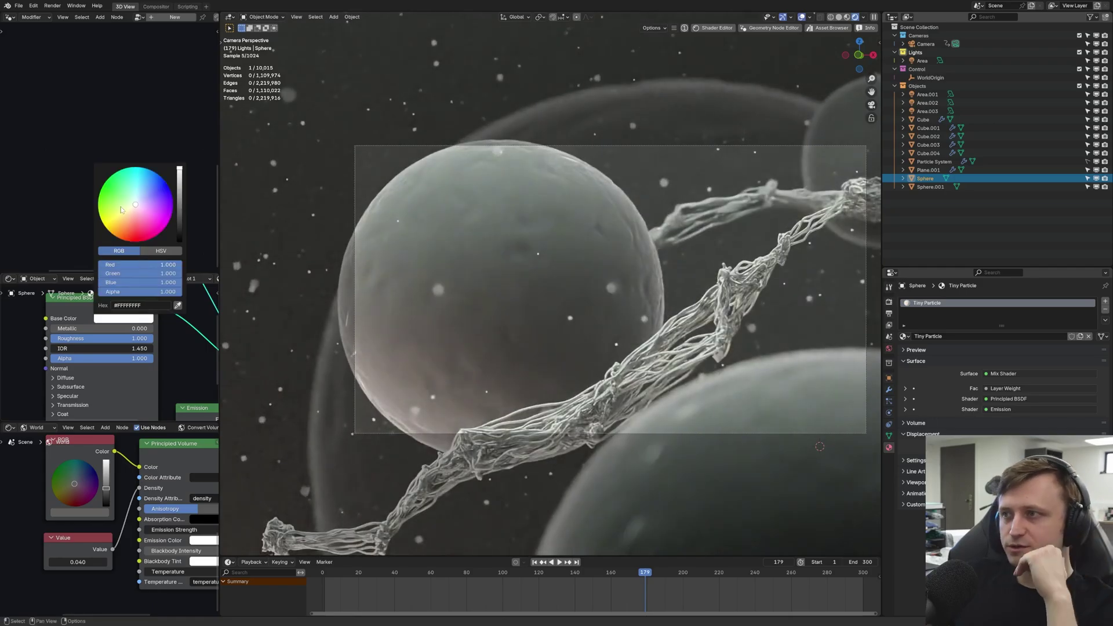
- Scrub the timeline to frame 166 to preview the moving particles in the camera view
scroll(501, 264, "down", 1)
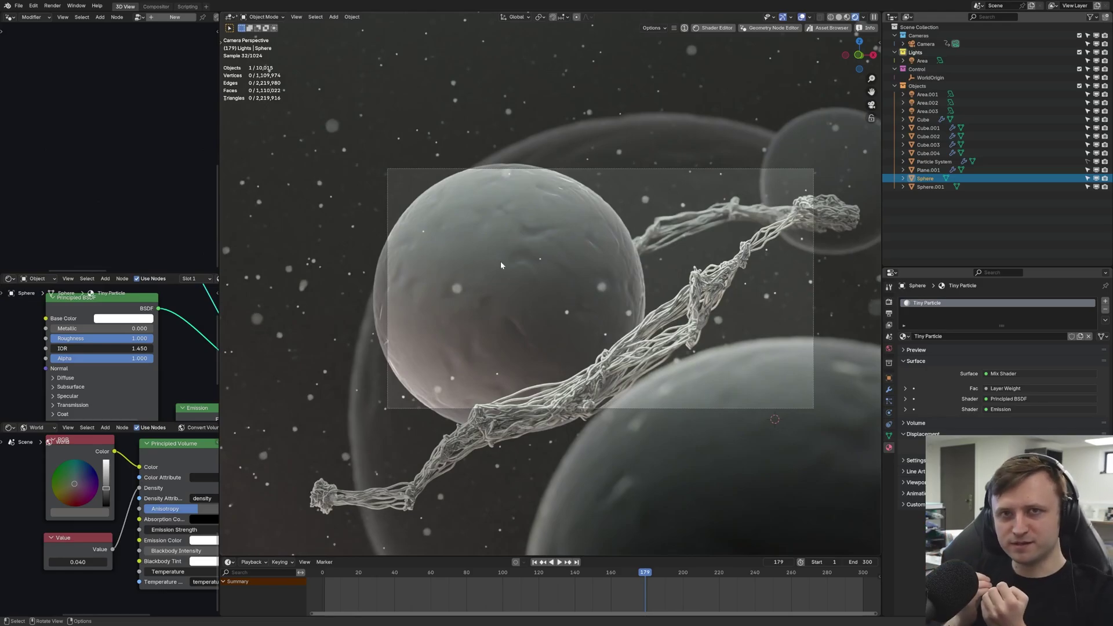
left_click_drag(381, 572, 621, 573)
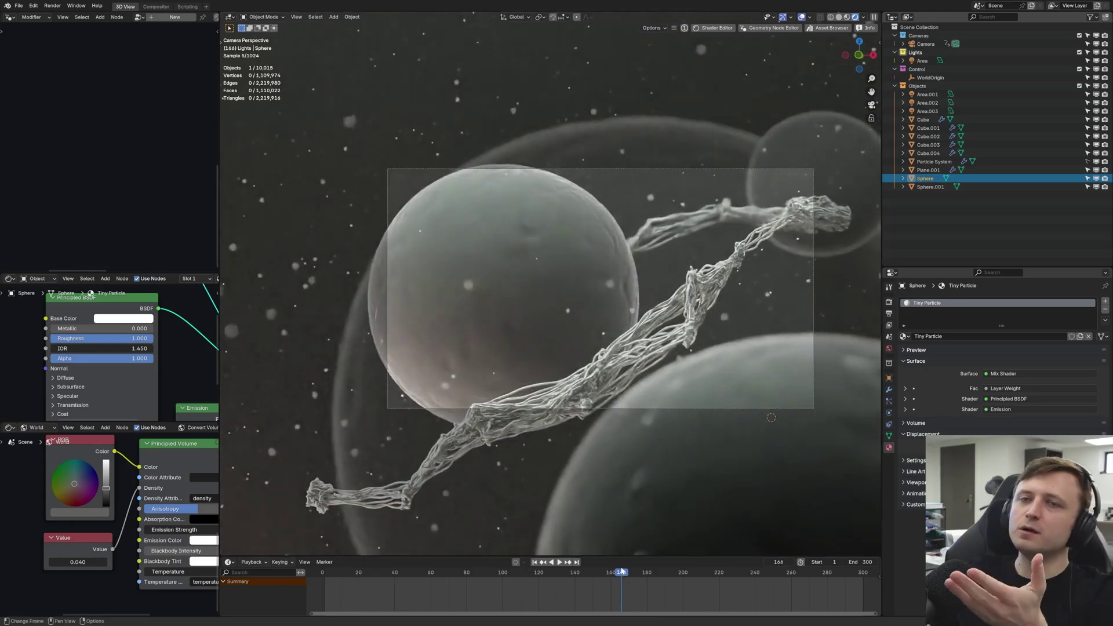
scroll(627, 349, "up", 1)
- Hide the stringy cable object (Plane.001) in the viewport
left_click(627, 349)
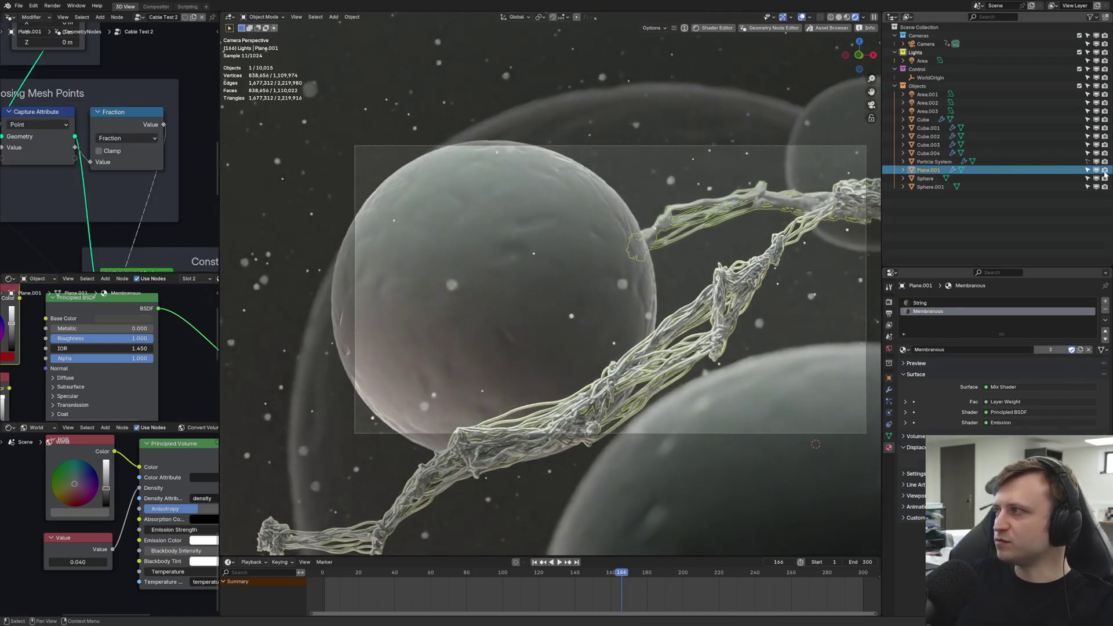
left_click(1096, 170)
- Fly the camera close to the large cell and shift it sideways so the cell's edge sits near mid-frame
scroll(616, 328, "up", 1)
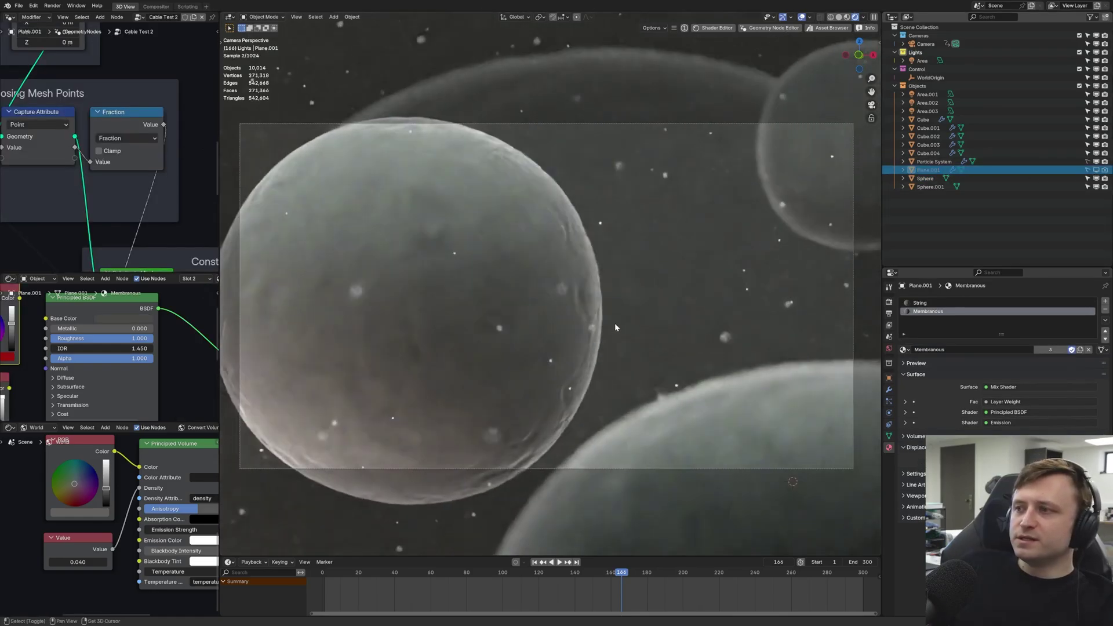
key("shift+grave")
key("w")
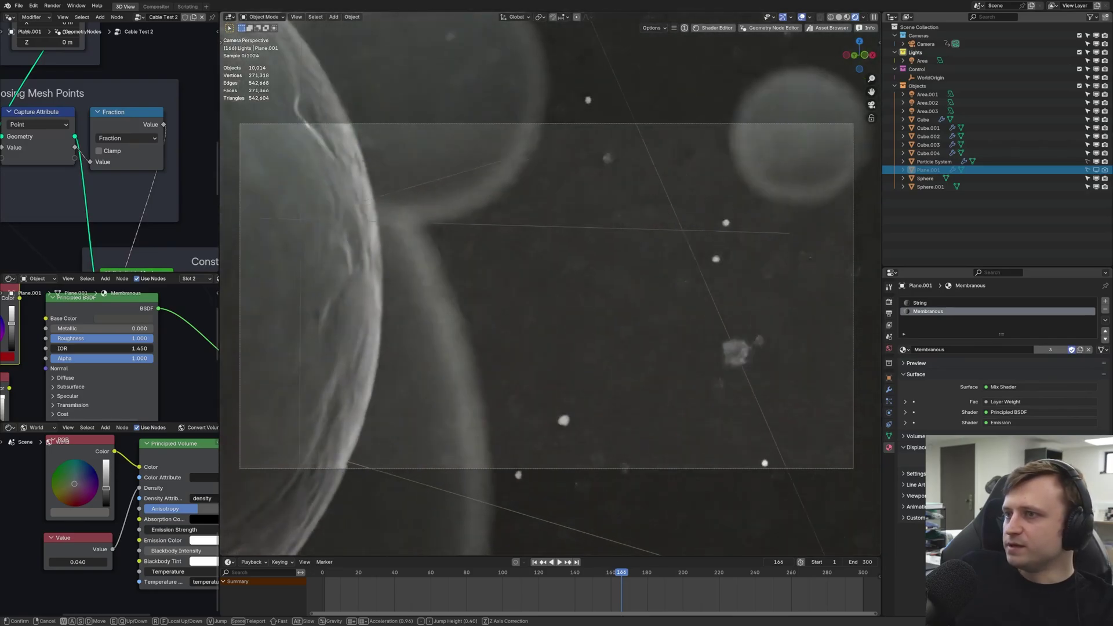
key("a")
key("d")
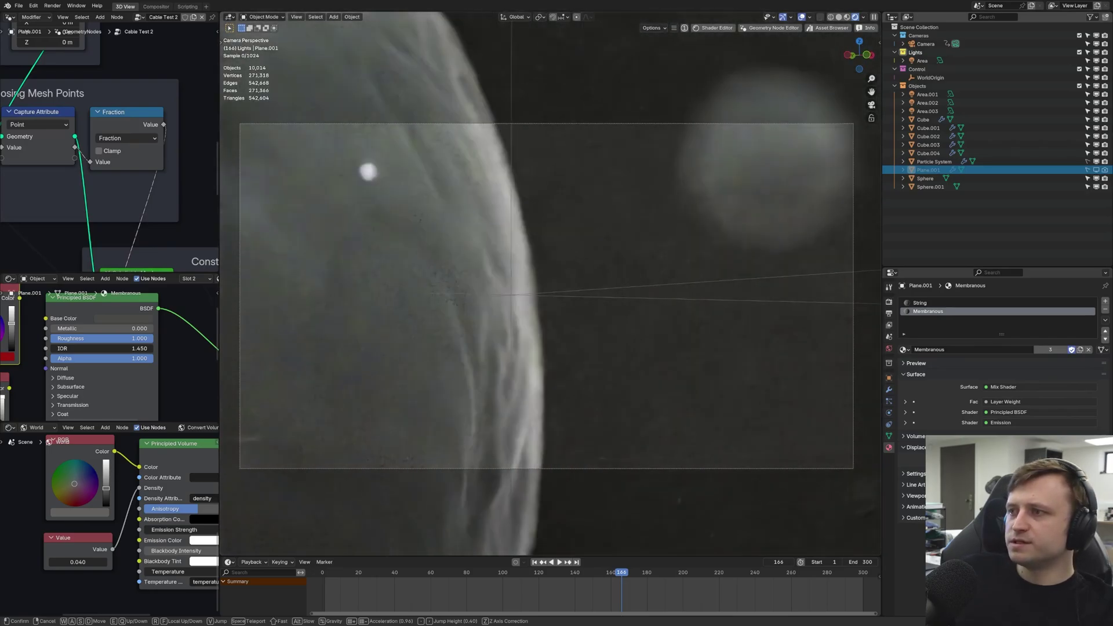
key("a")
left_click(613, 328)
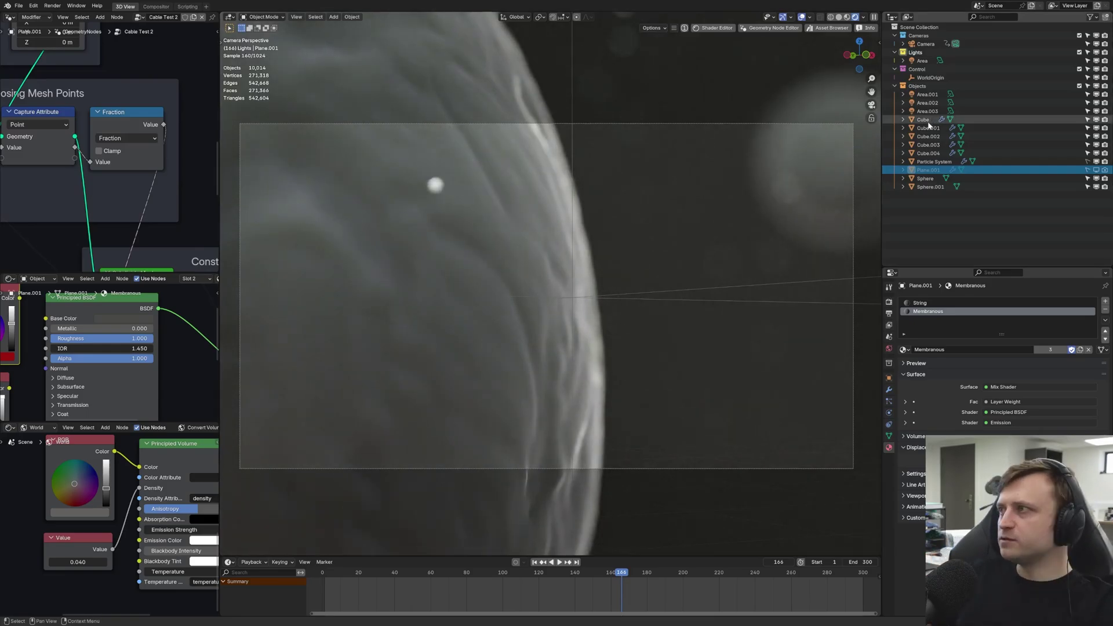
- Select the WorldOrigin empty and reposition it on the large cell's edge, undoing the last move
left_click(934, 80)
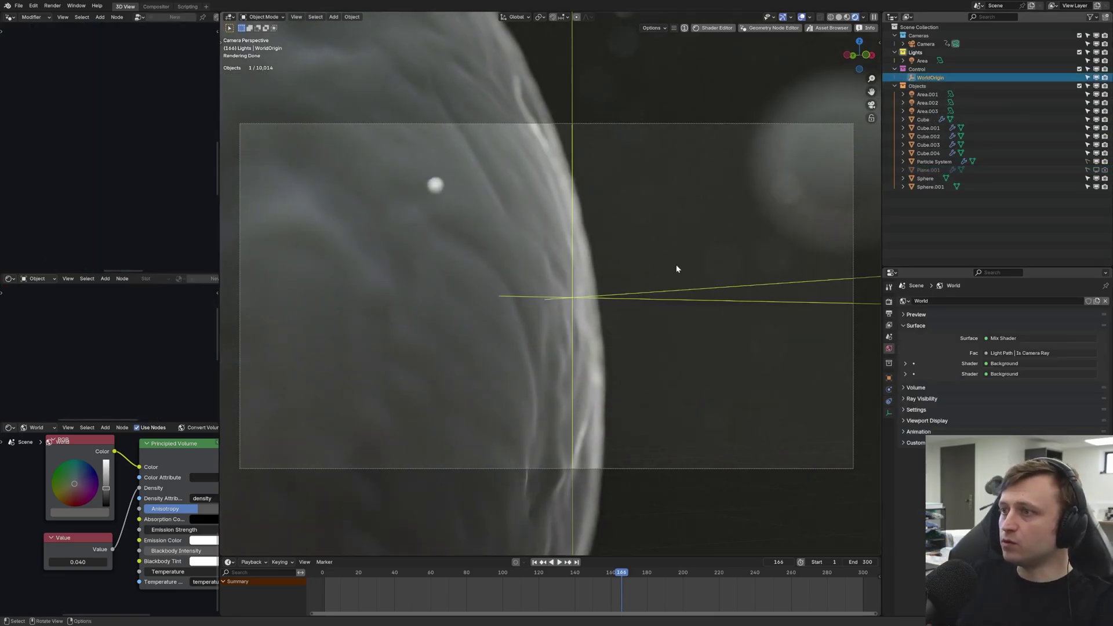
middle_click_drag(676, 265, 638, 313)
scroll(600, 305, "up", 3)
key("KP_0")
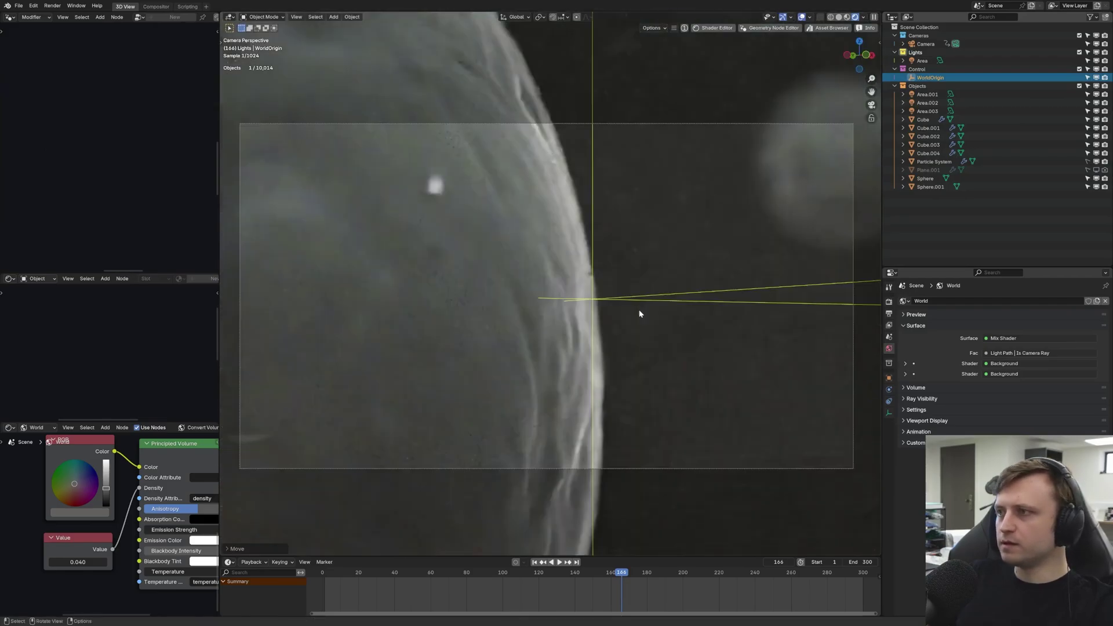
key("g")
left_click(598, 318)
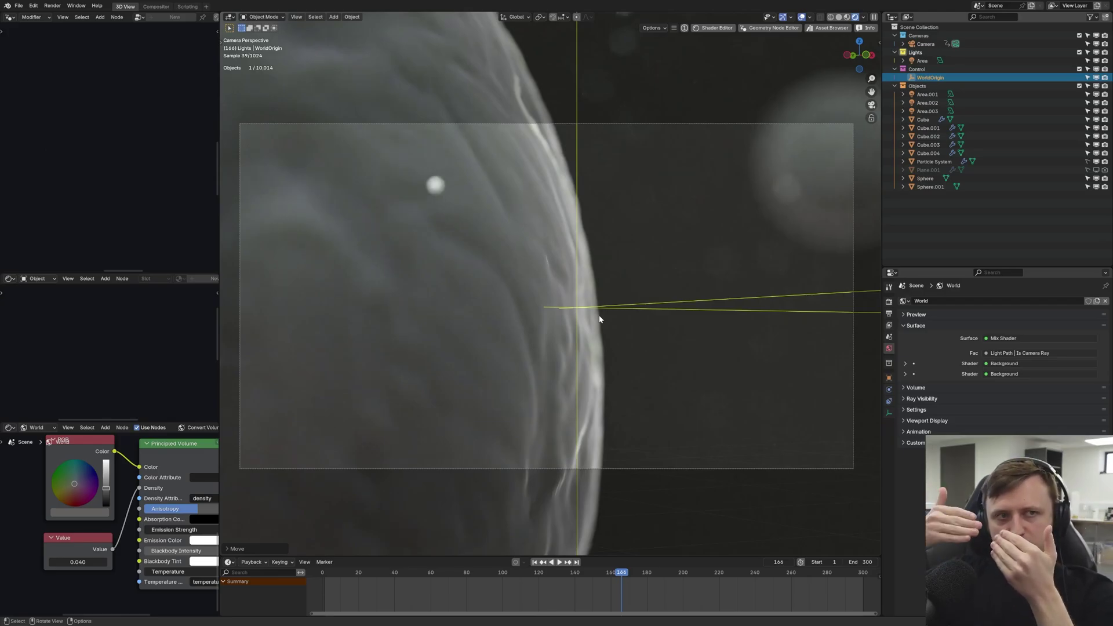
key("ctrl+z")
- Try rotating the large cell (Cube) freely with a trackball rotation, and undo it
left_click(19, 5)
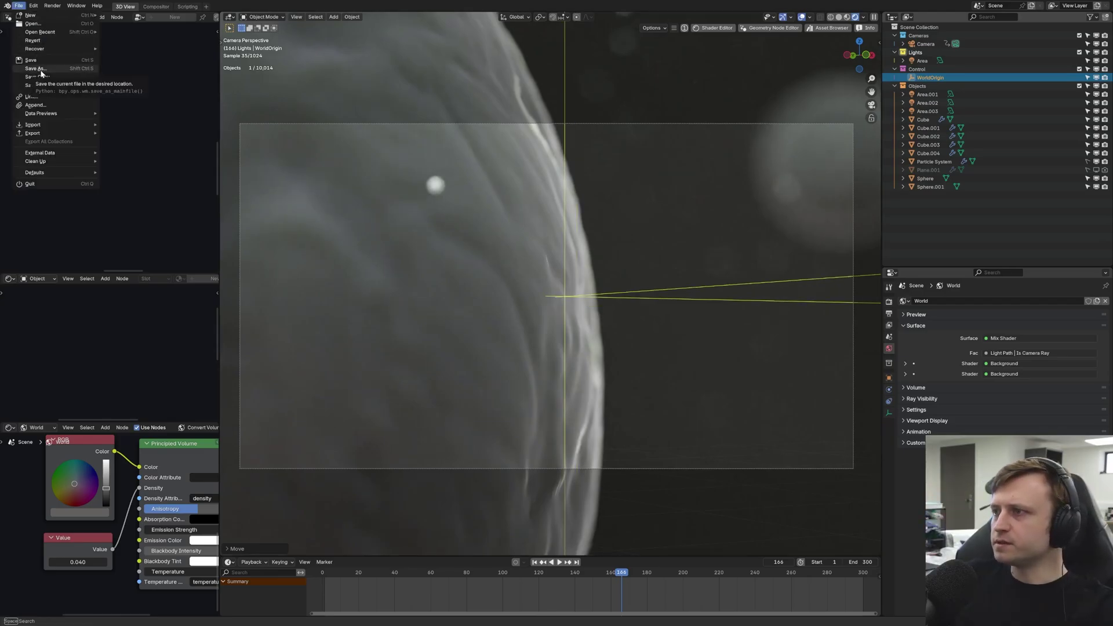
left_click(41, 70)
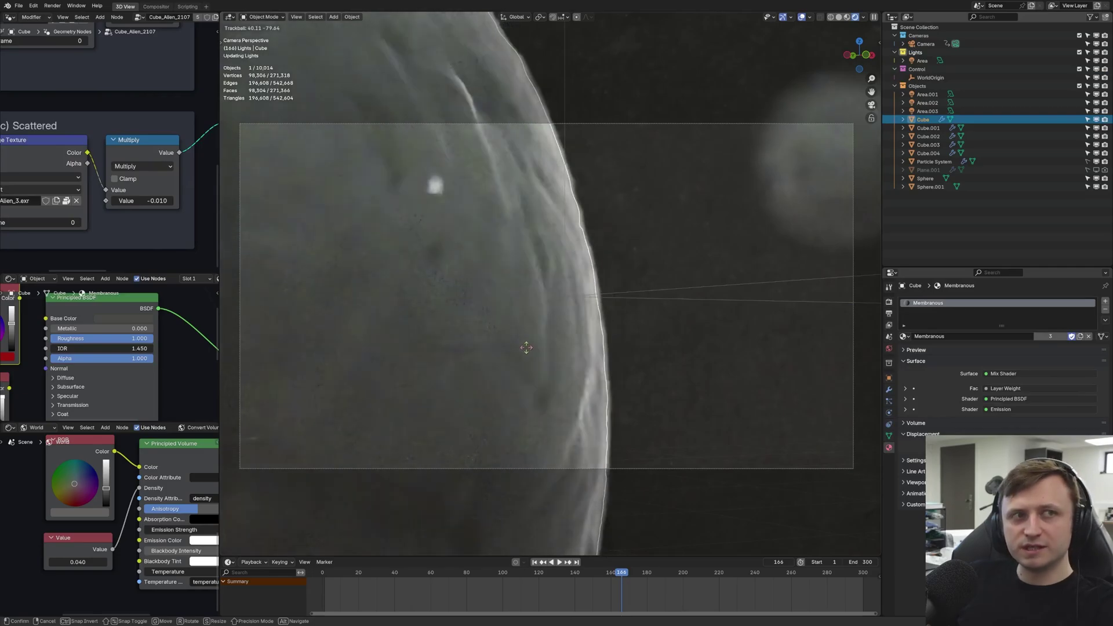
left_click(308, 395)
key("ctrl+z")
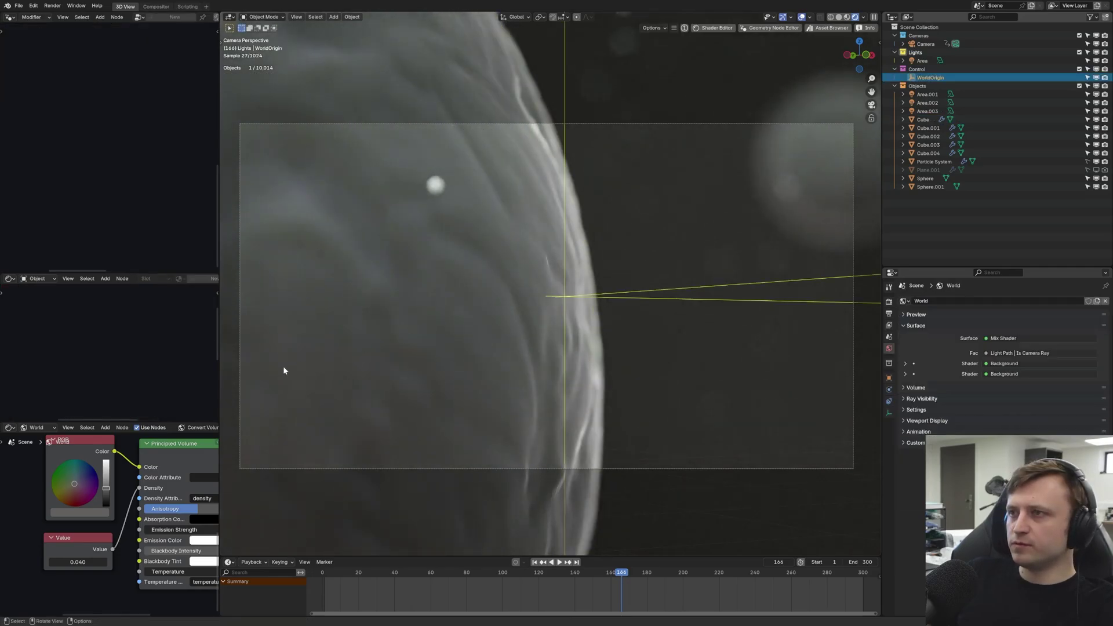
- Rotate the WorldOrigin empty about Z and move it along its local Y axis at the large cell's edge
middle_click_drag(608, 293, 567, 288)
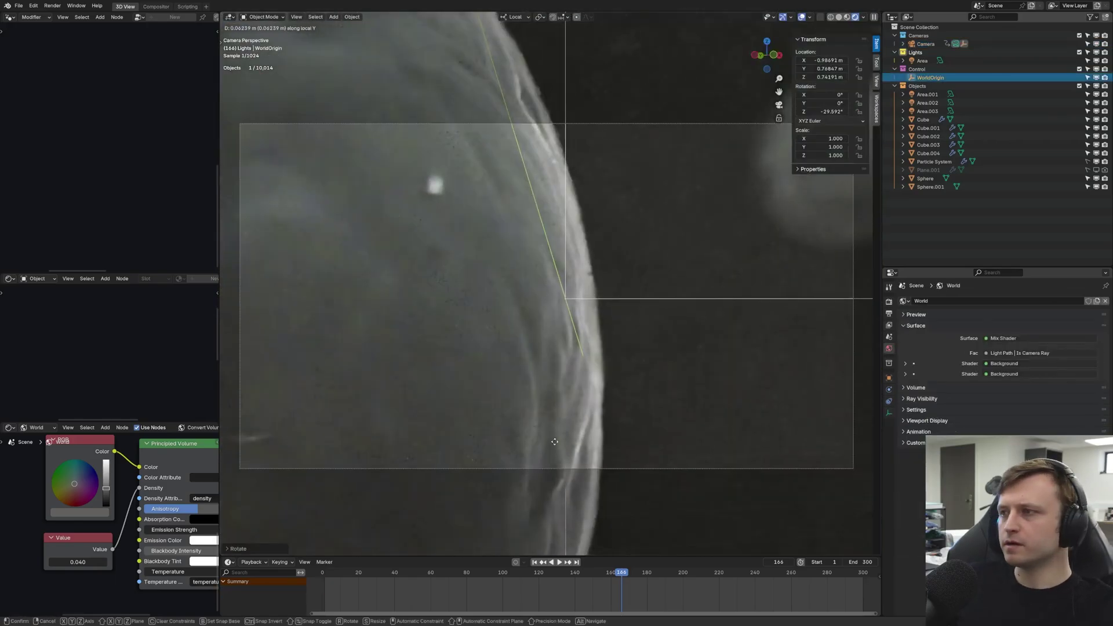
left_click(572, 409)
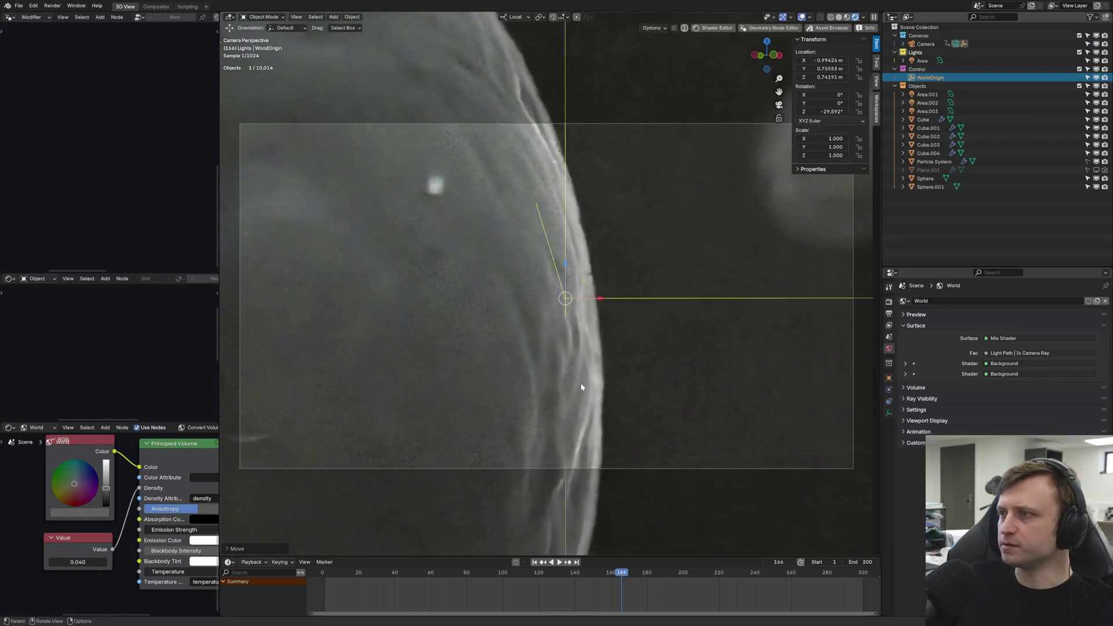
- Fly the camera to reframe the large cell's edge and move the WorldOrigin empty along its local Y axis
key("shift+grave")
left_click(547, 284)
key("g")
key("y")
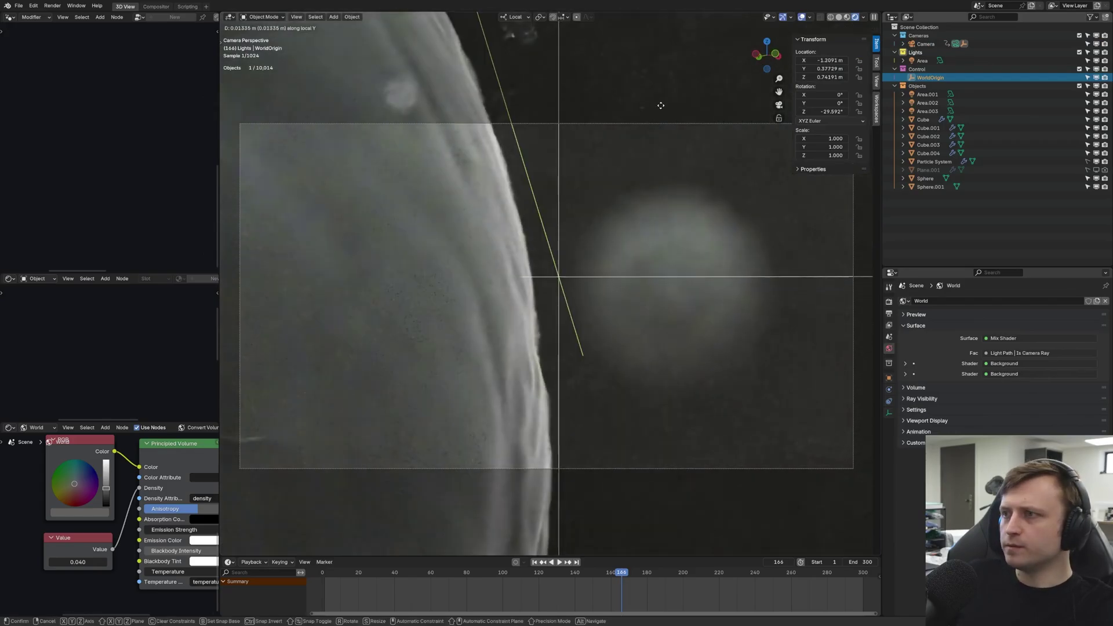
left_click(517, 243)
- Select the large cell and adjust its Organic Scattered displacement, setting the Scattermap scale to 3.000
left_click(356, 304)
middle_click_drag(59, 196, 195, 189)
left_click_drag(76, 216, 87, 215)
scroll(140, 167, "down", 2)
middle_click_drag(148, 173, 24, 200)
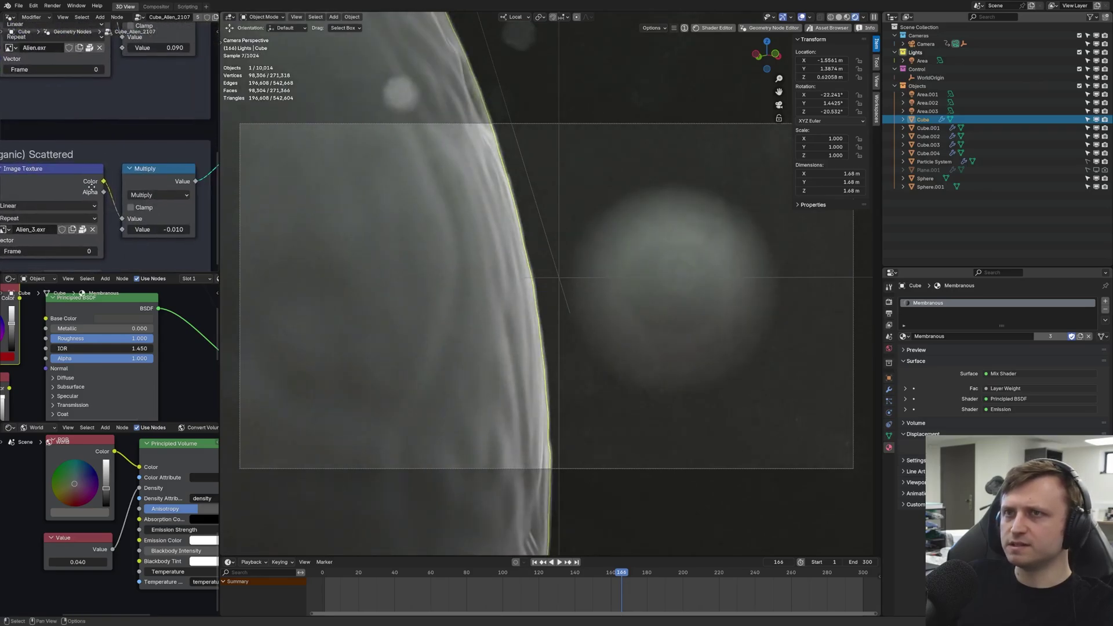
middle_click_drag(160, 226, 215, 219)
left_click_drag(76, 189, 113, 189)
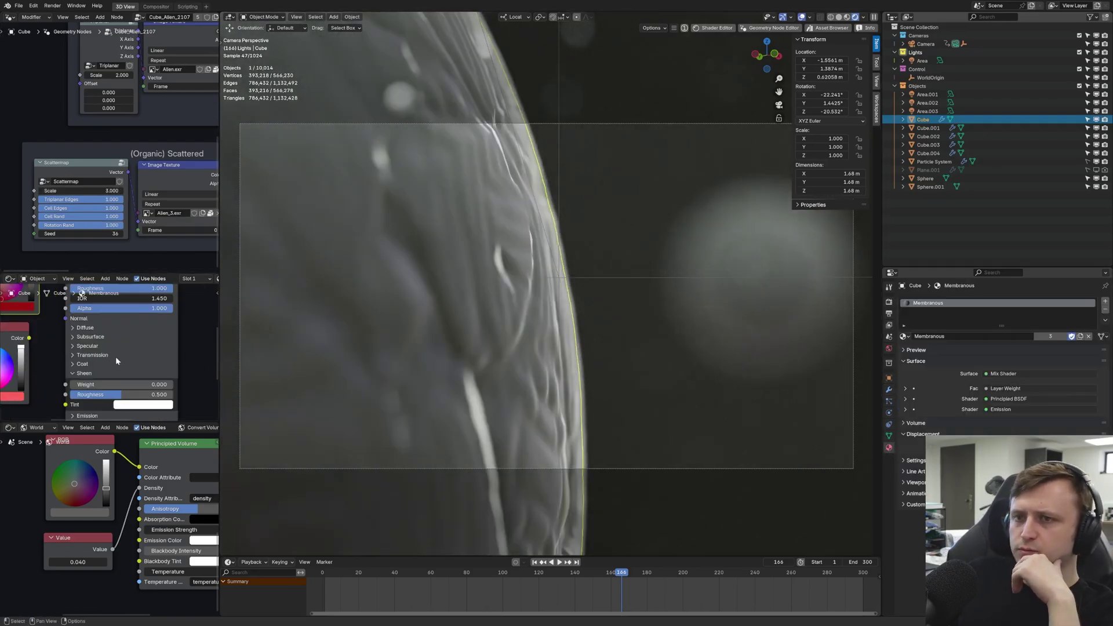
- Raise the Membranous material's sheen weight to 0.459 and add a coat to its Principled BSDF
middle_click_drag(116, 360, 72, 348)
mouse_move(88, 356)
left_mouse_down()
mouse_move(168, 355)
mouse_move(112, 355)
mouse_move(165, 346)
mouse_move(156, 346)
mouse_move(105, 359)
left_mouse_up()
left_click(88, 335)
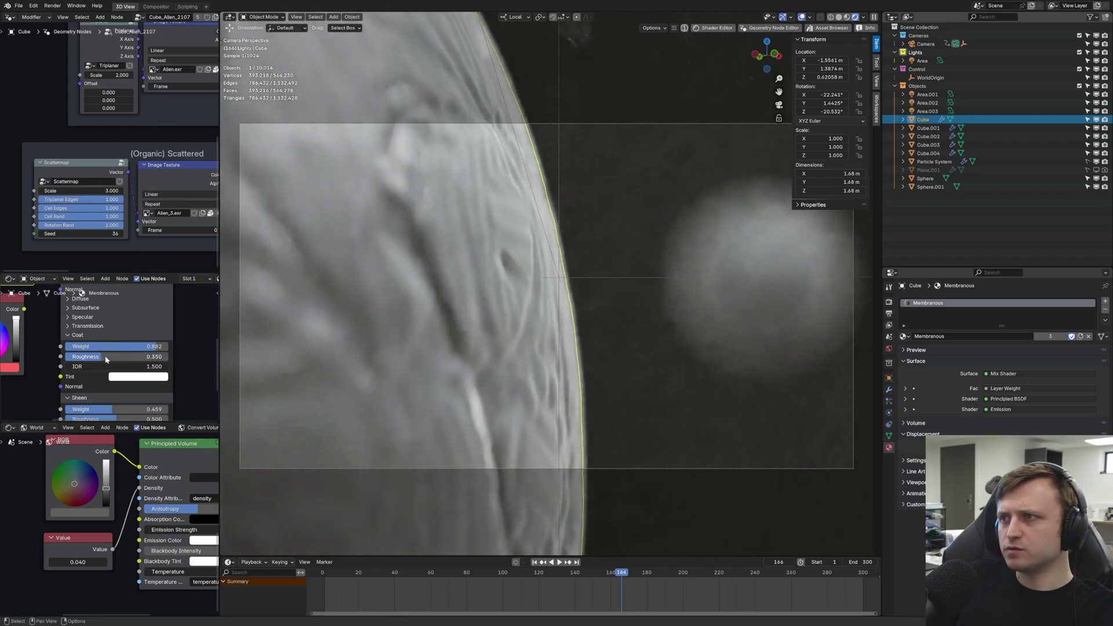
- Fly the camera in and out along the large cell's edge to inspect the wrinkled, coated surface up close
key("shift+grave")
key("w")
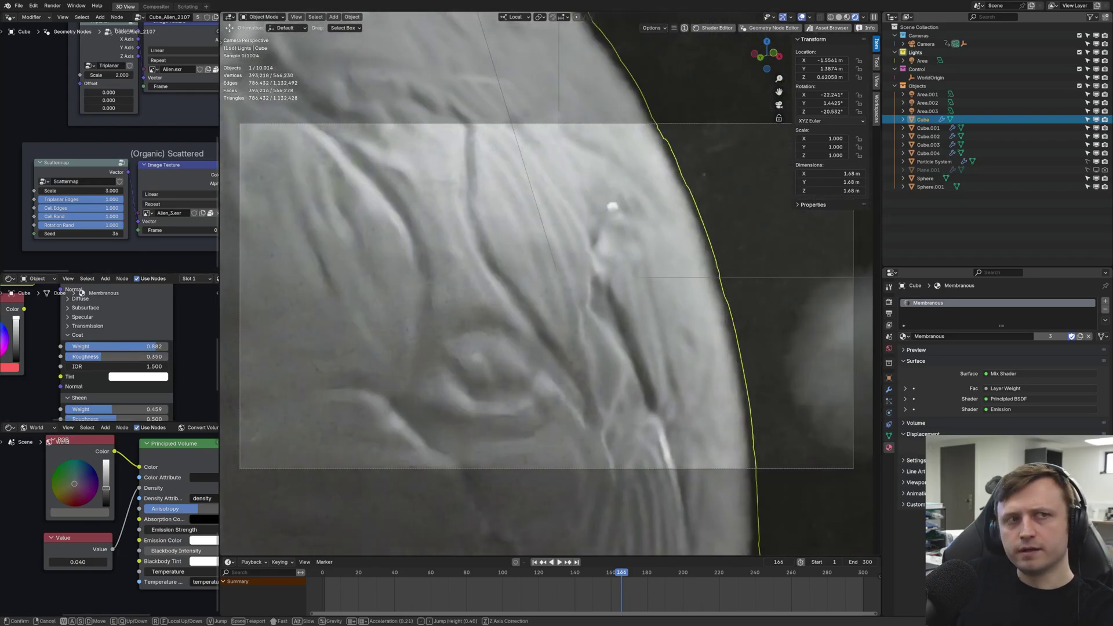
key("s")
key("w")
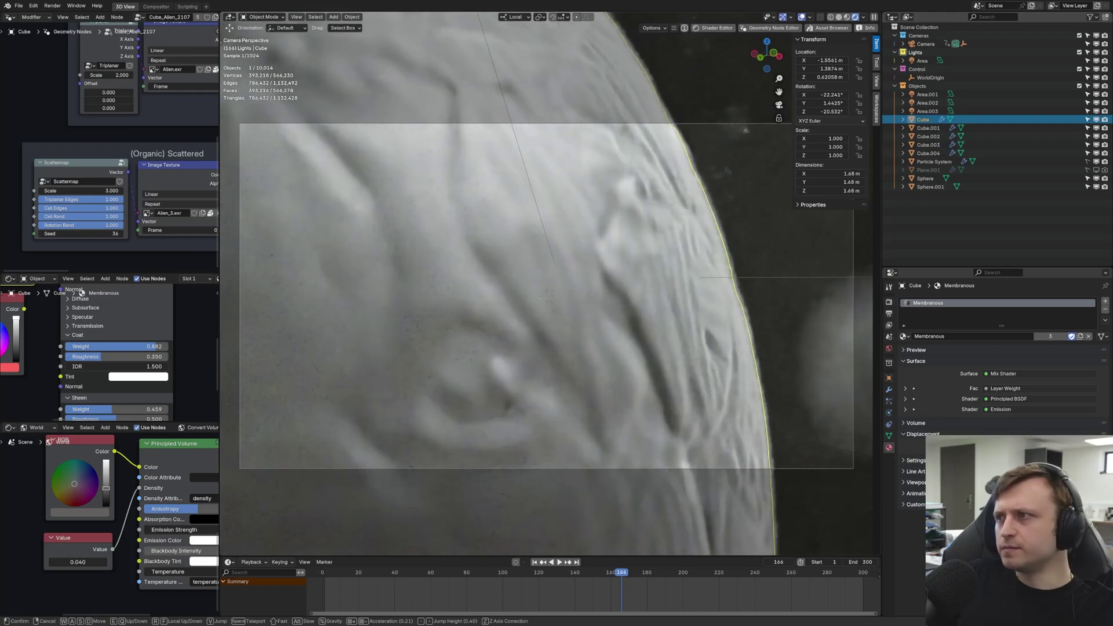
left_click(529, 254)
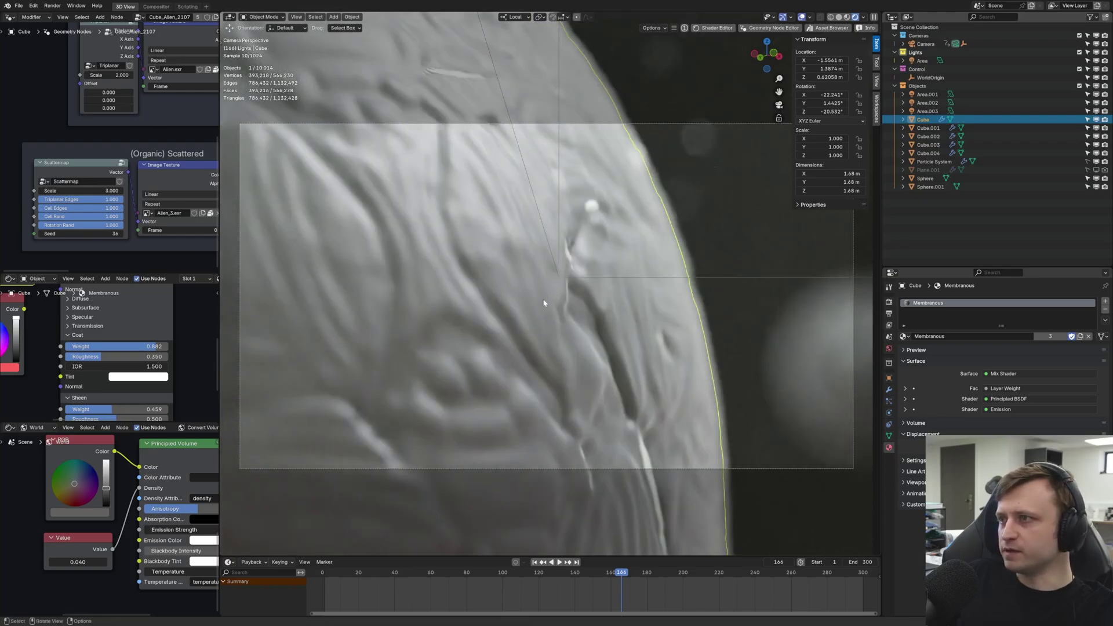
- Viewing the cell from outside the camera, set coat roughness to 1.000, sheen roughness to 0.000 and sheen weight to 0.571
key("KP_0")
left_click_drag(130, 359, 198, 359)
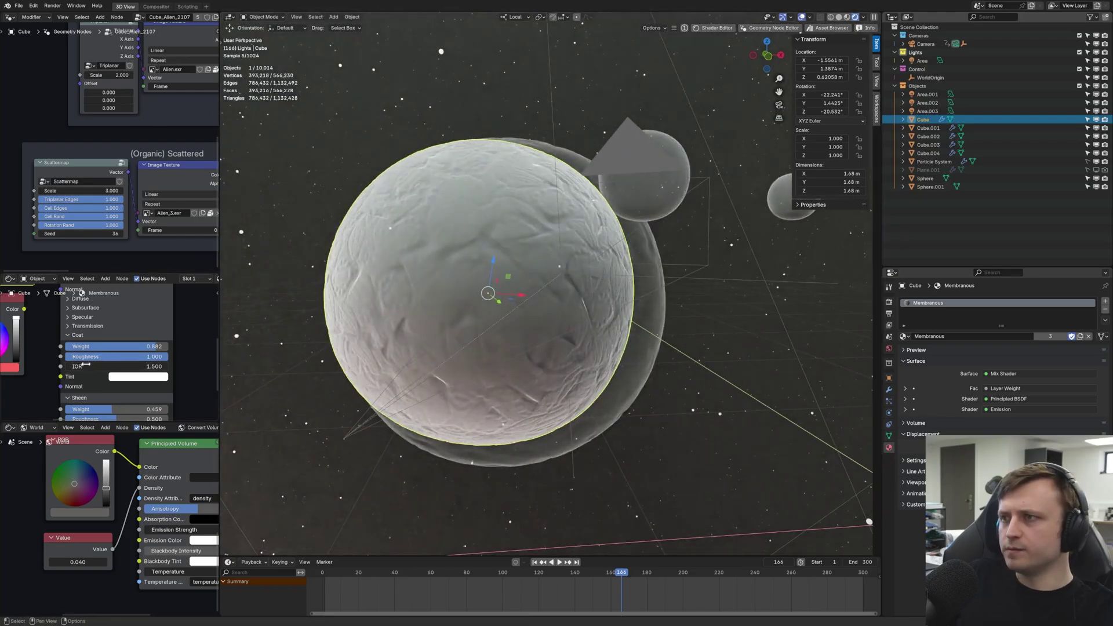
left_click_drag(106, 408, 112, 409)
scroll(111, 408, "up", 1)
middle_click_drag(112, 408, 121, 344)
left_click_drag(123, 357, 69, 356)
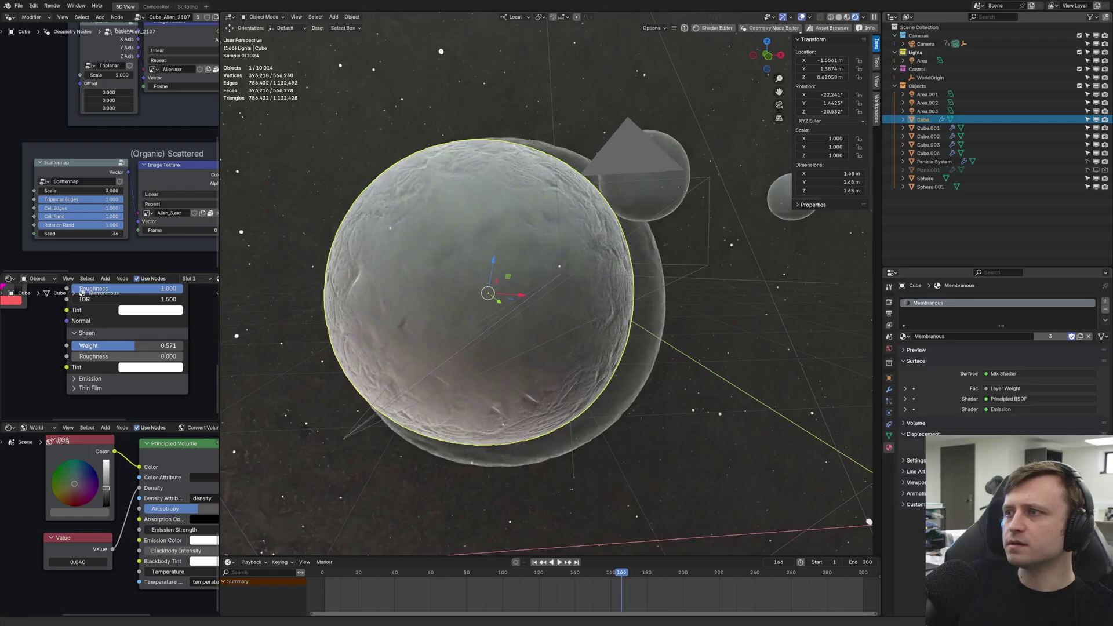
left_click_drag(135, 345, 167, 346)
- Return to the camera view and fly the camera in for a close-up with the cell's edge curving through the frame
key("KP_0")
key("shift+grave")
key("s")
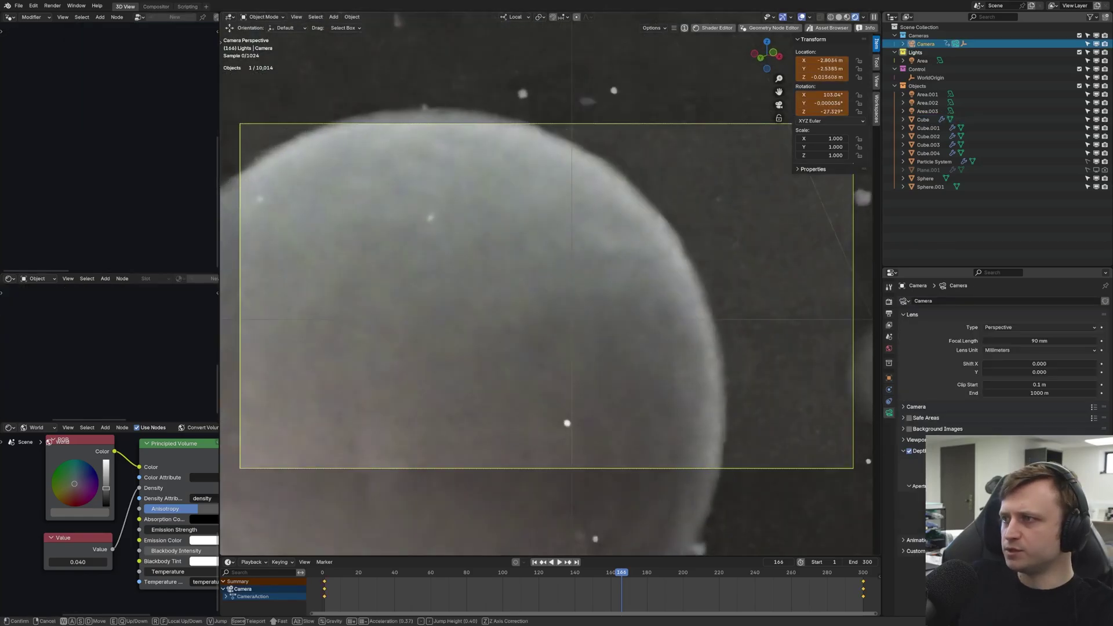
key("w")
left_click(776, 407)
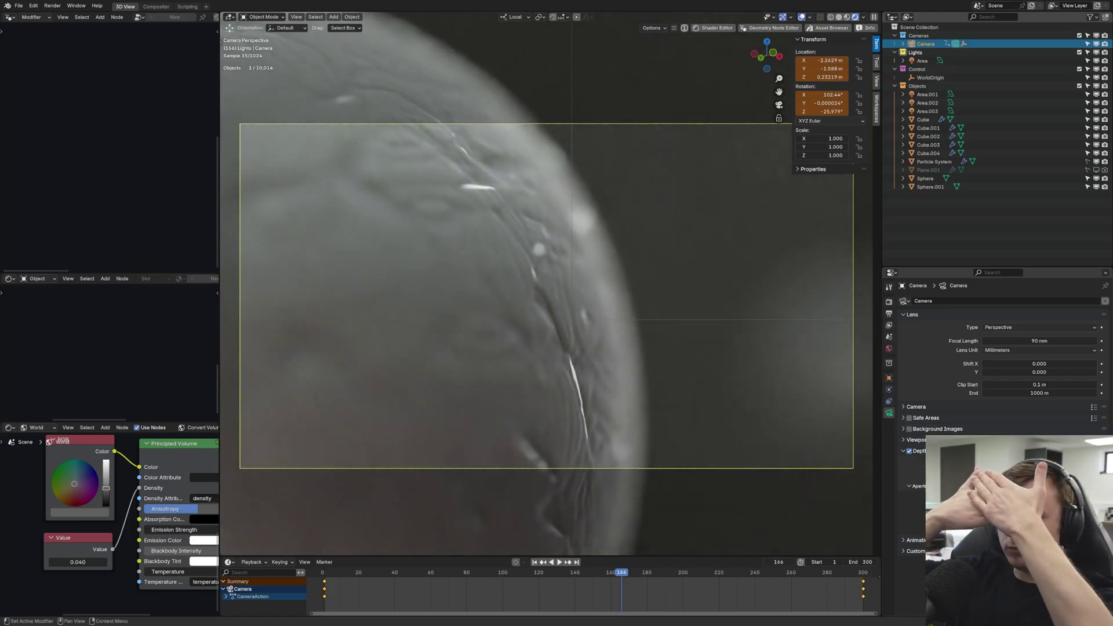
- Add a cube on the large cell's edge, scale it down to 0.019 and rotate it to point outward
middle_click_drag(842, 447, 575, 320)
key("shift+a")
mouse_move(551, 331)
left_click(602, 348)
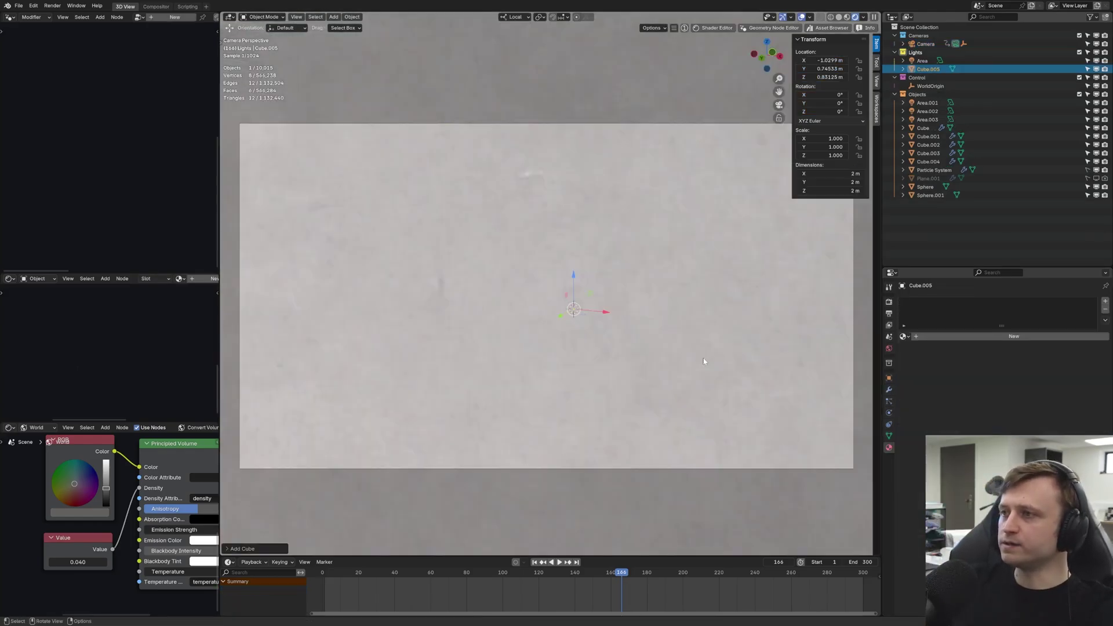
key("s")
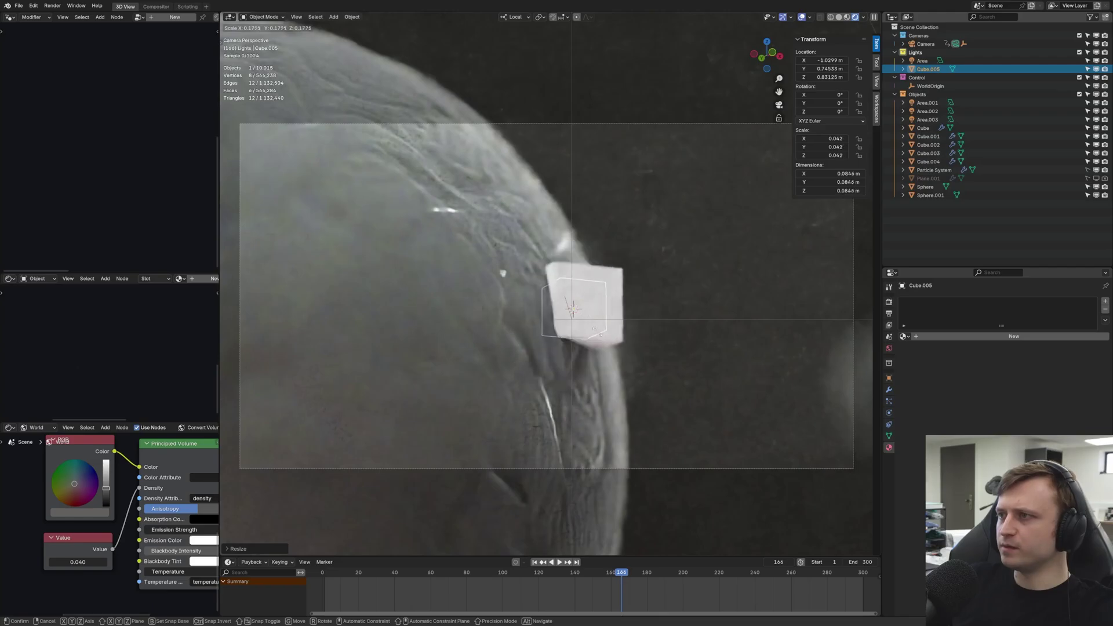
left_click(593, 324)
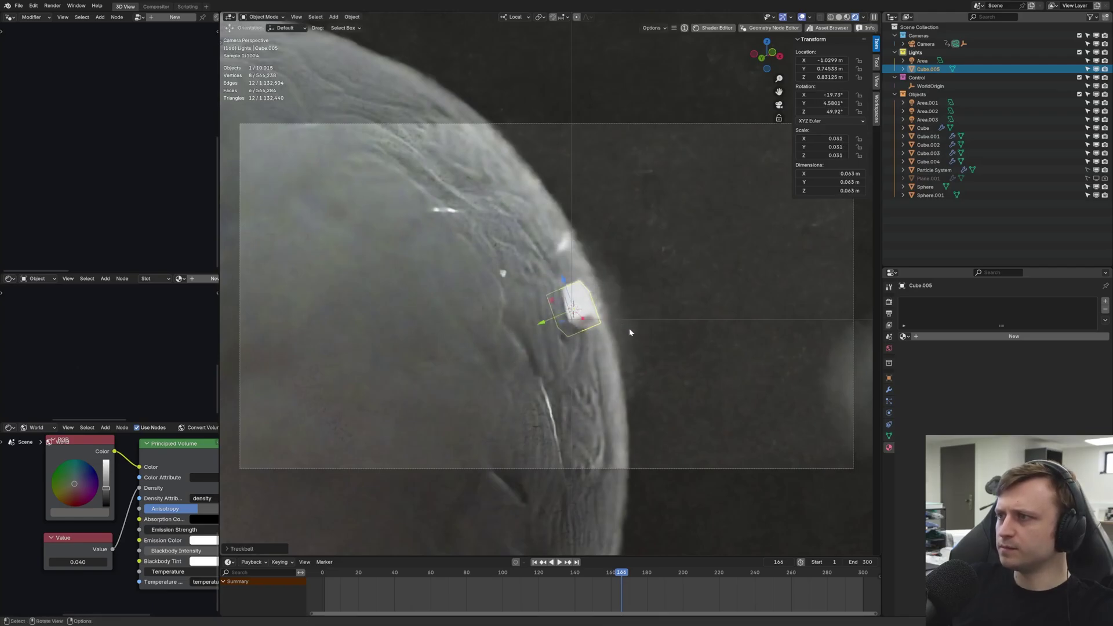
key("s")
left_click(613, 318)
- Stretch the small cube into a rod about 0.263 m long by moving its outer face along local Y
key("Tab")
left_click(592, 302)
key("g")
key("y")
left_click(688, 358)
key("Tab")
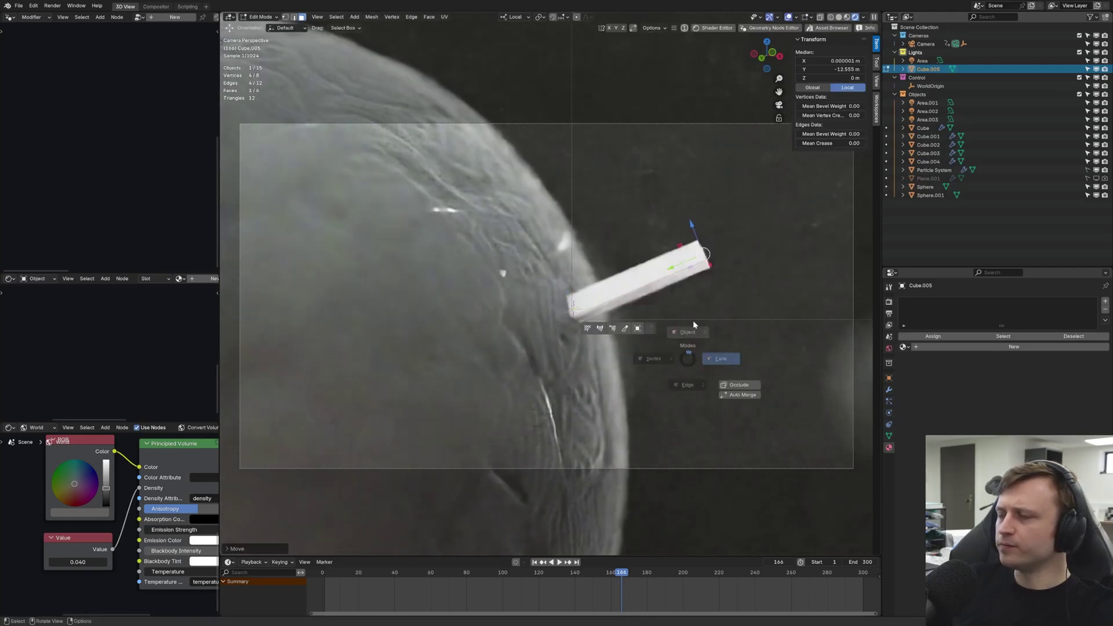
left_click(693, 321)
- Rotate the rod freely with a trackball rotation and move it slightly up along the cell's edge
key("r")
key("r")
left_click(655, 348)
key("g")
left_click(642, 328)
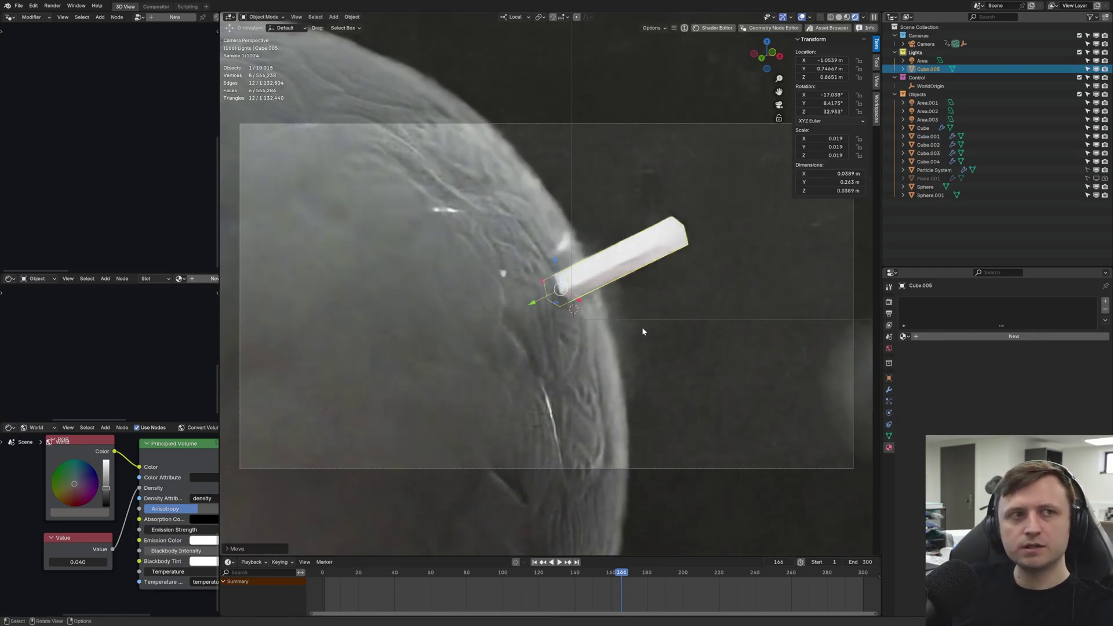
- Move the rod inward along global X and reposition it so its base sits in the cell's surface
key("g")
key("y")
key("x")
key("x")
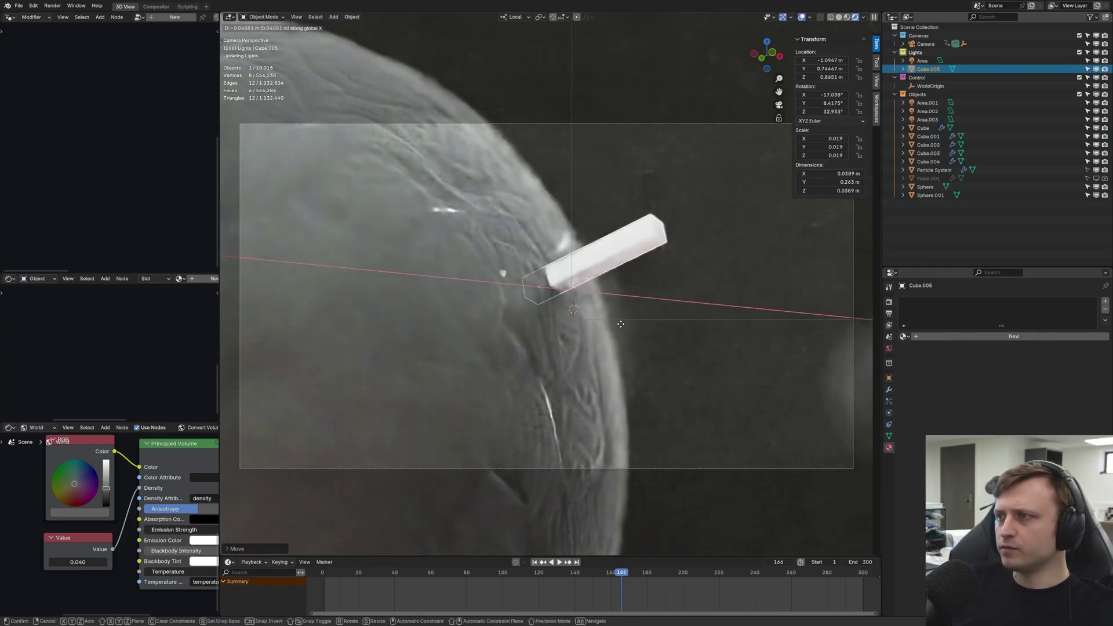
left_click(607, 330)
key("g")
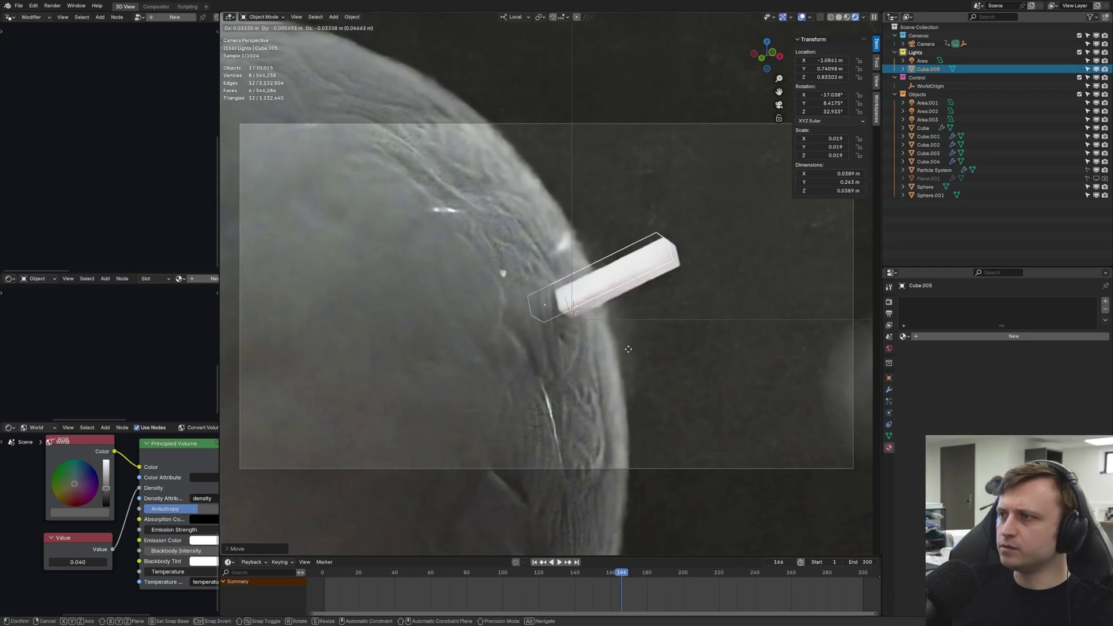
left_click(627, 349)
- Tilt the rod with a trackball rotation, scale it down to 0.014, and undo the last adjustments
key("r")
key("r")
left_click(642, 345)
key("s")
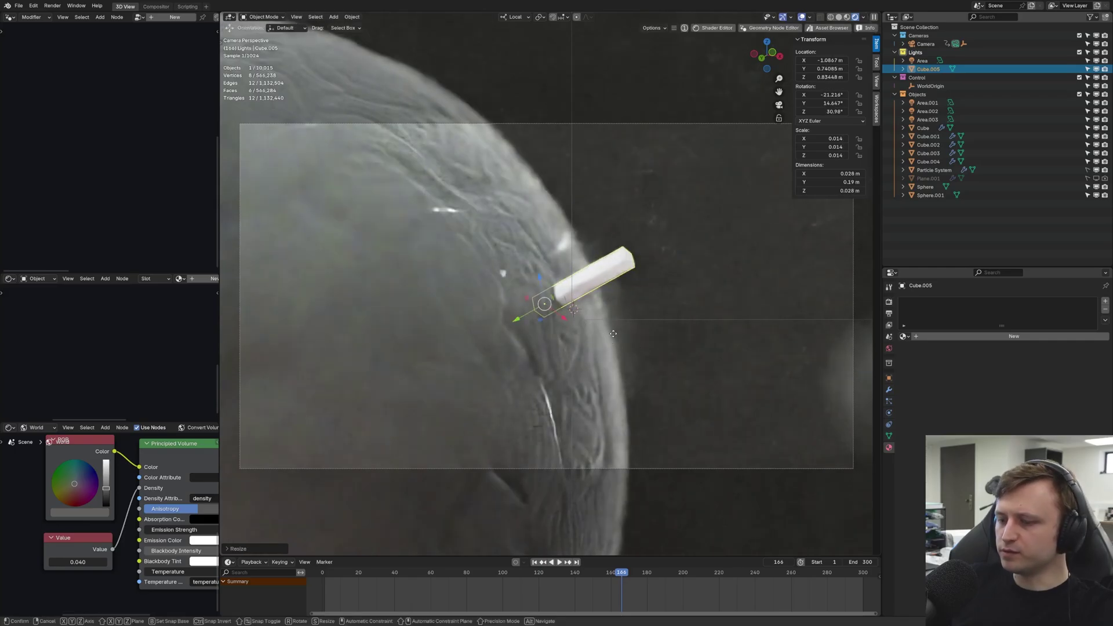
left_click(616, 342)
left_click(623, 362)
key("ctrl+z")
key("ctrl+z")
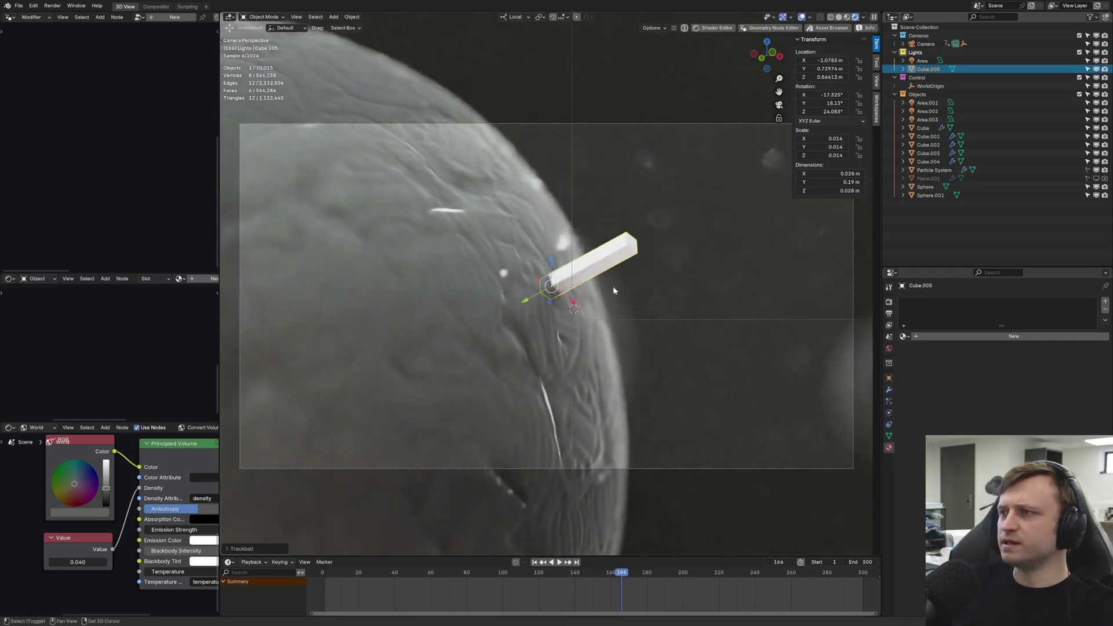
- Fly the camera around the large cell to examine how the rod sits on its surface
key("shift+grave")
key("d")
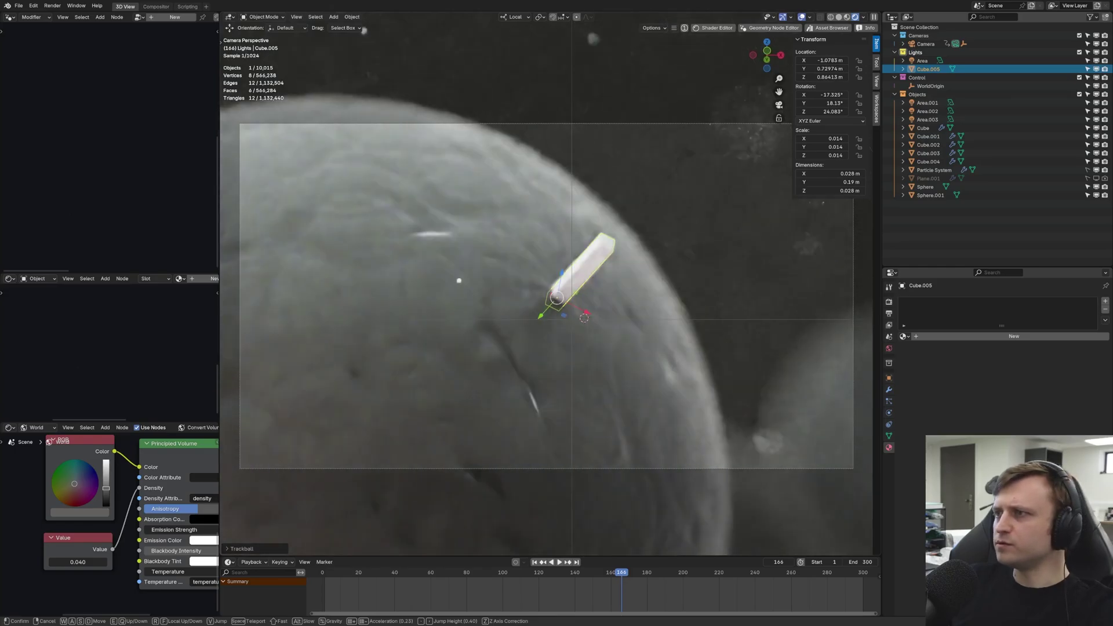
scroll(546, 296, "down", 2)
key("w")
key("s")
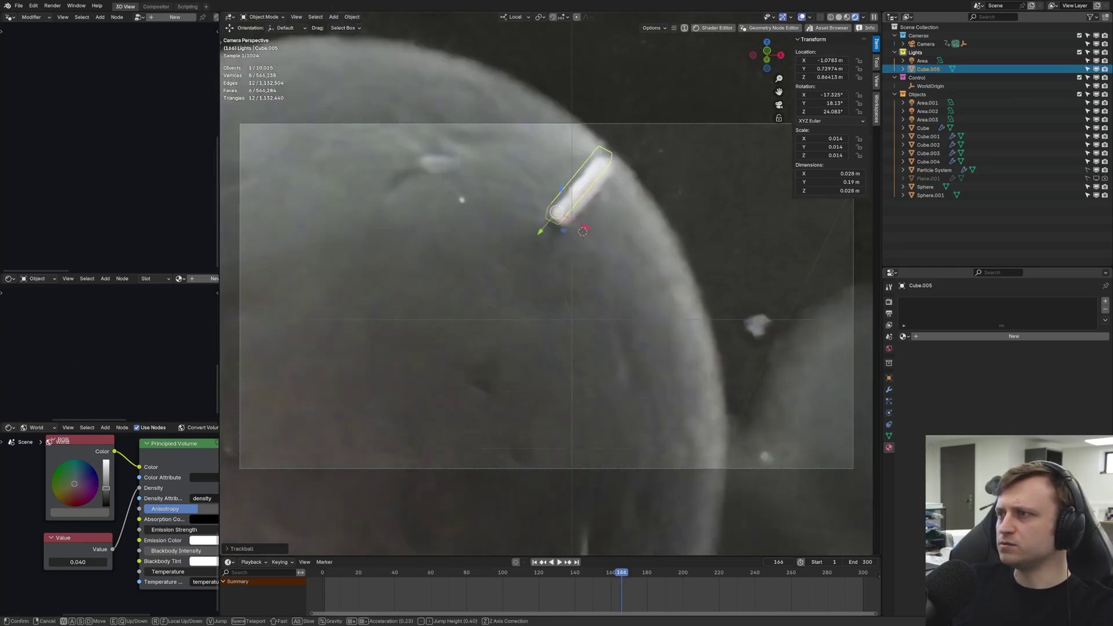
key("w")
key("s")
key("a")
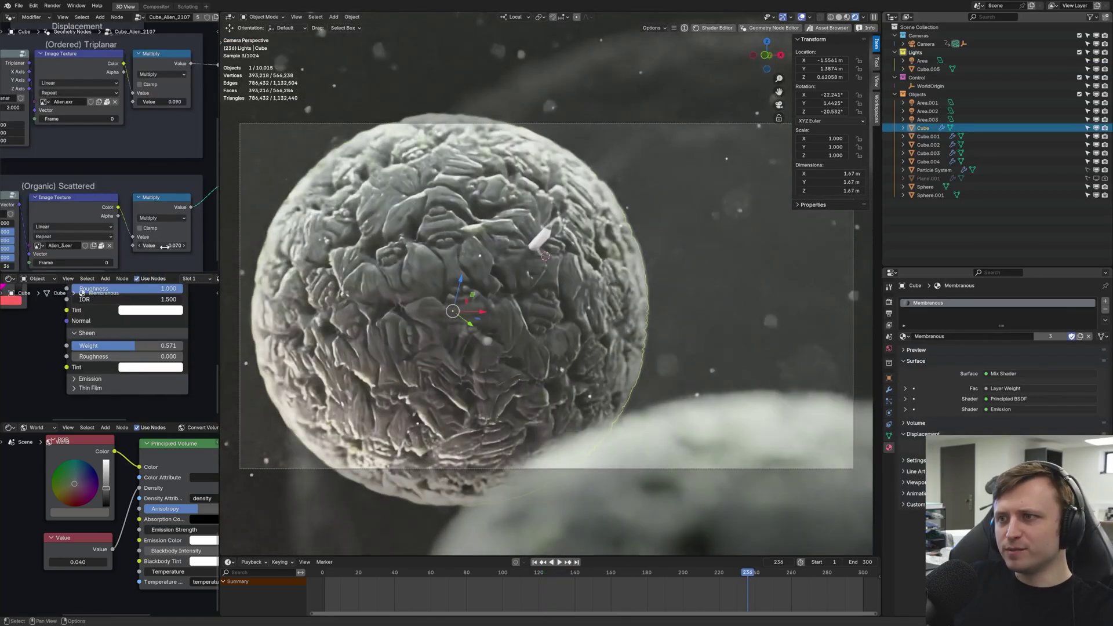
- Set the large cell's Organic Scattered displacement Multiply value to 0.020 and play back the animation
left_click_drag(162, 246, 189, 245)
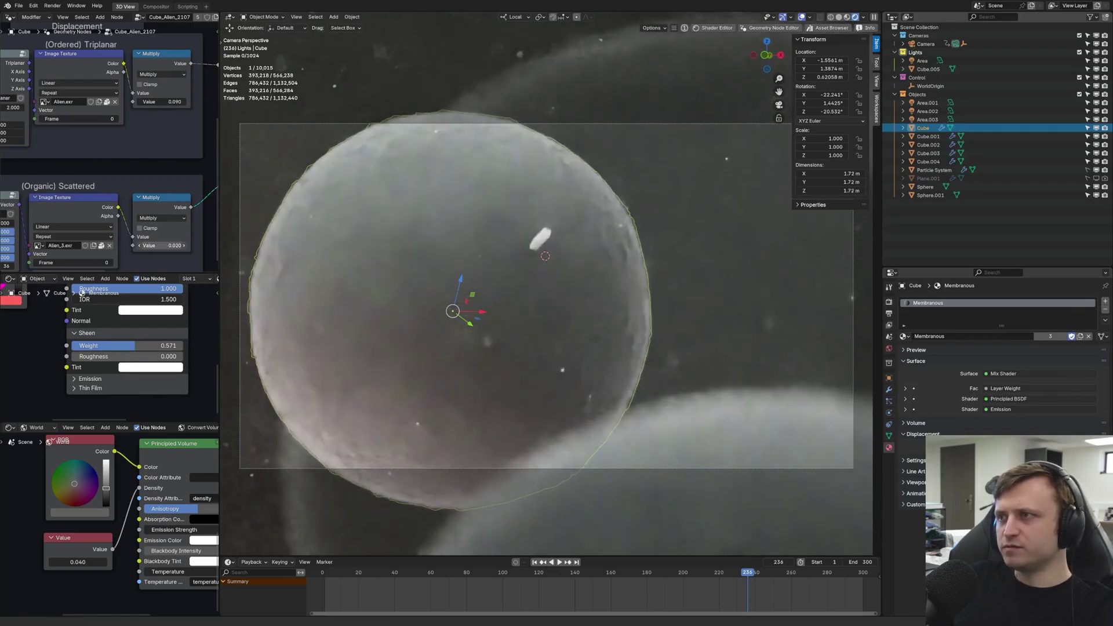
key("space")
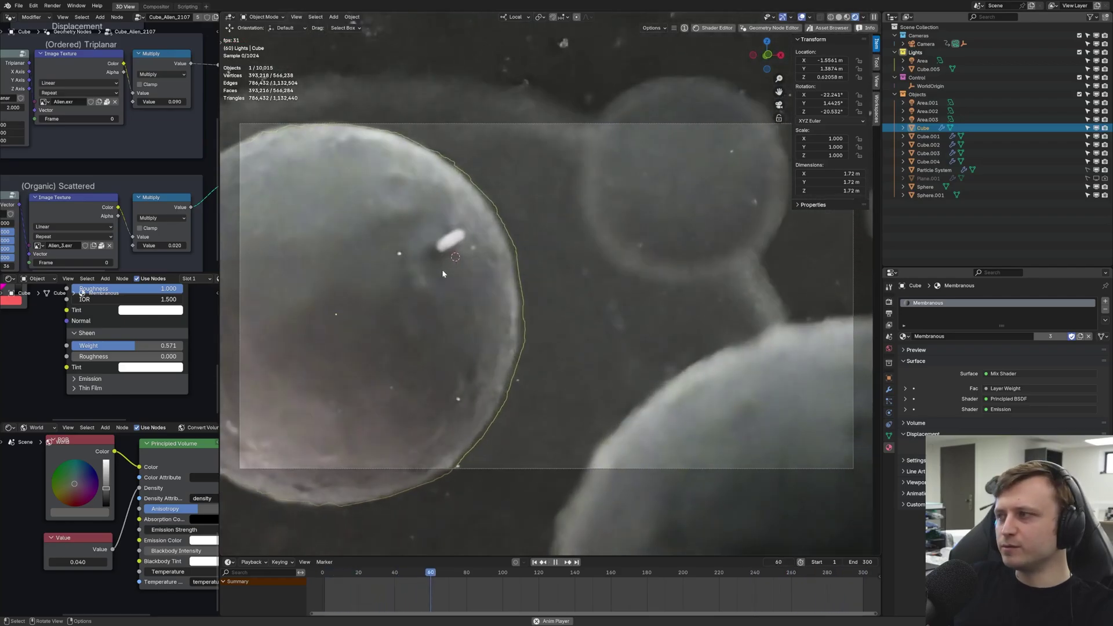
key("space")
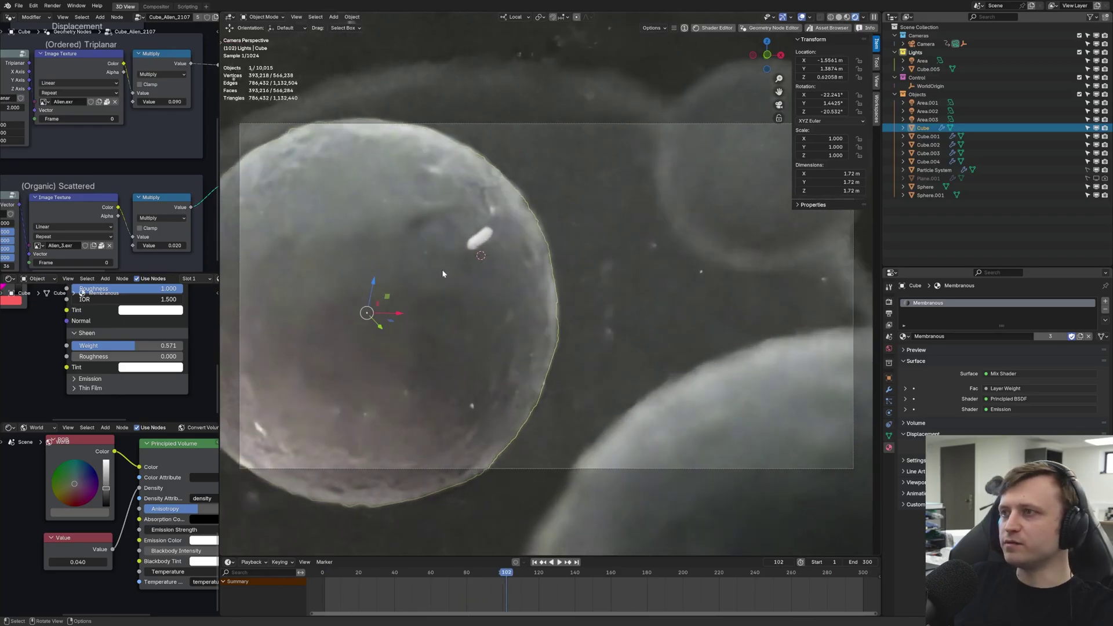
- Parent the rod to the large cell with Object (Keep Transform)
left_click(479, 240)
left_click(411, 288, "shift")
key("ctrl+p")
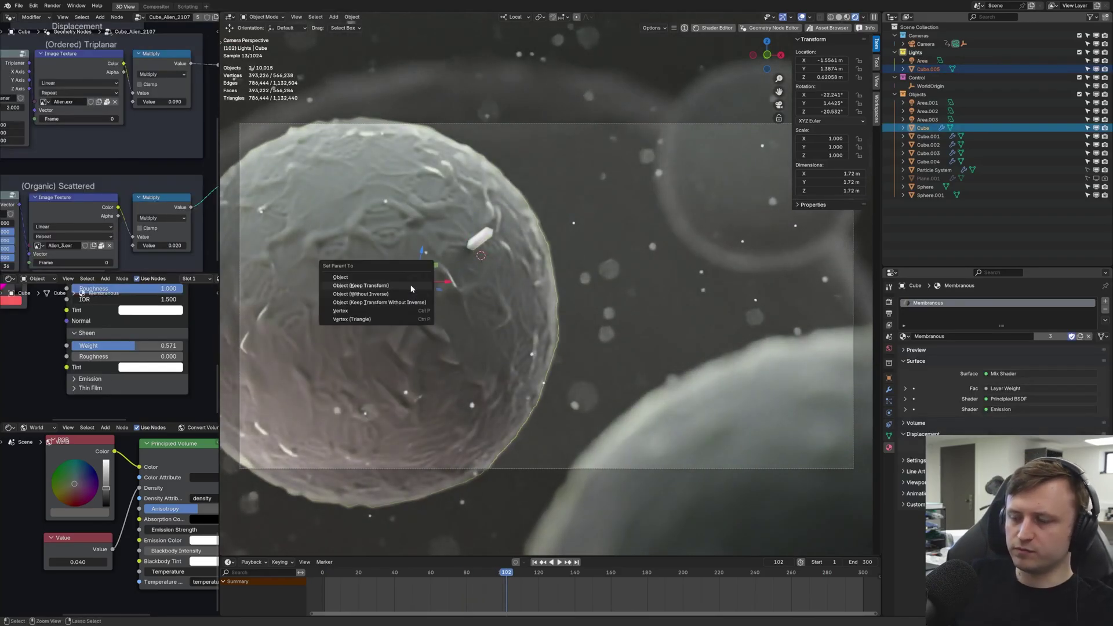
left_click(411, 286)
- Rotate the large cell and its attached rod with a trackball rotation, check the playback, and save the file
key("r")
key("r")
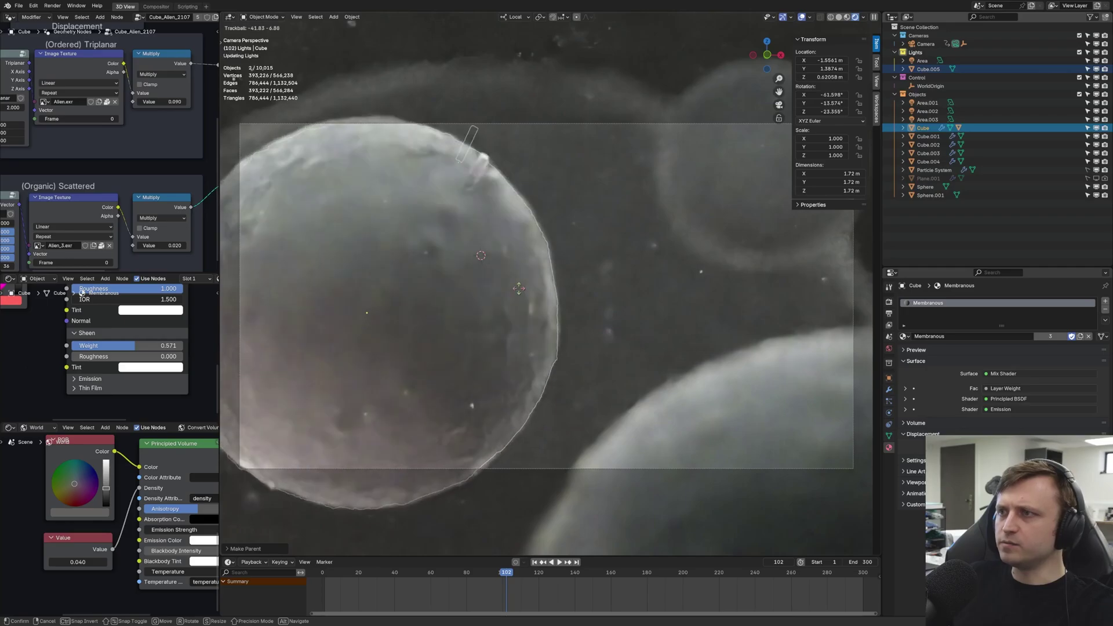
left_click(510, 307)
key("space")
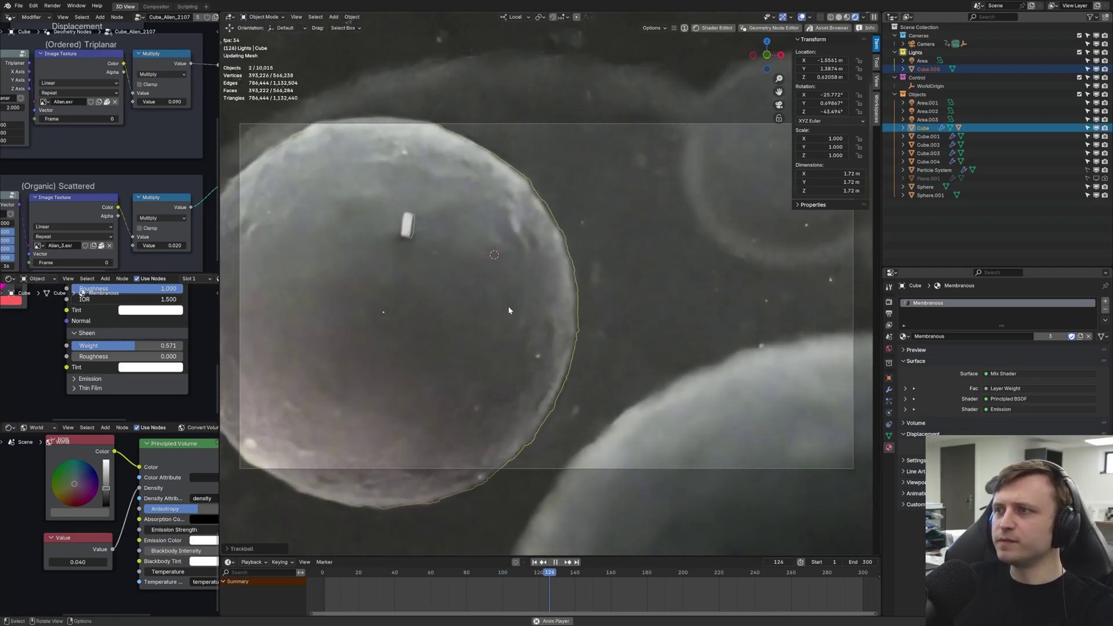
key("ctrl+s")
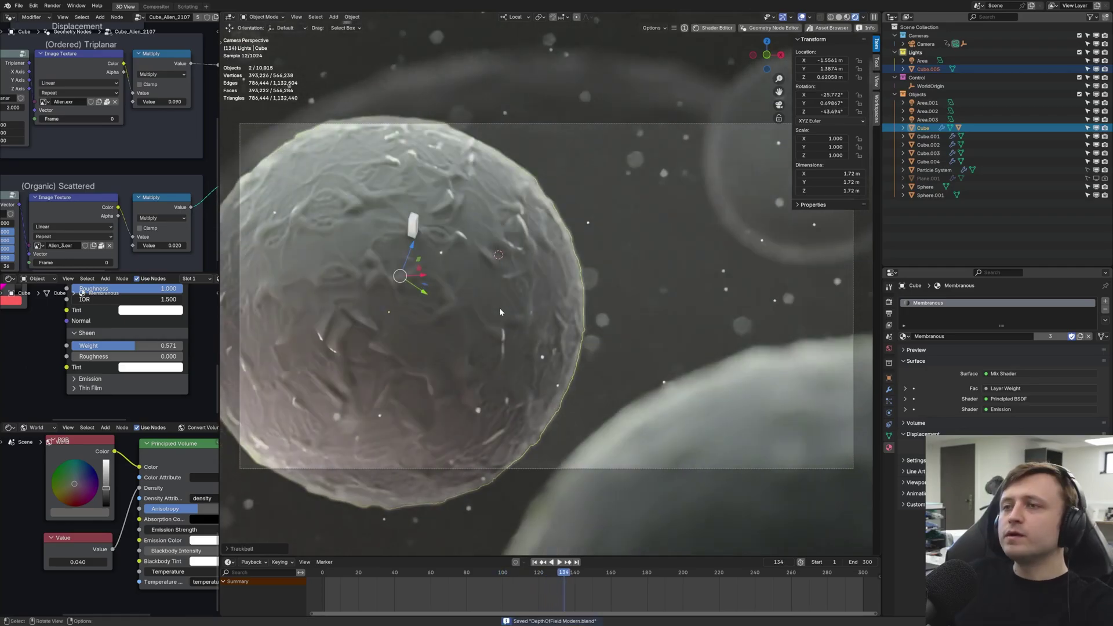
- Open the microbes scene file and display it in rendered shading with its render properties
left_click(20, 6)
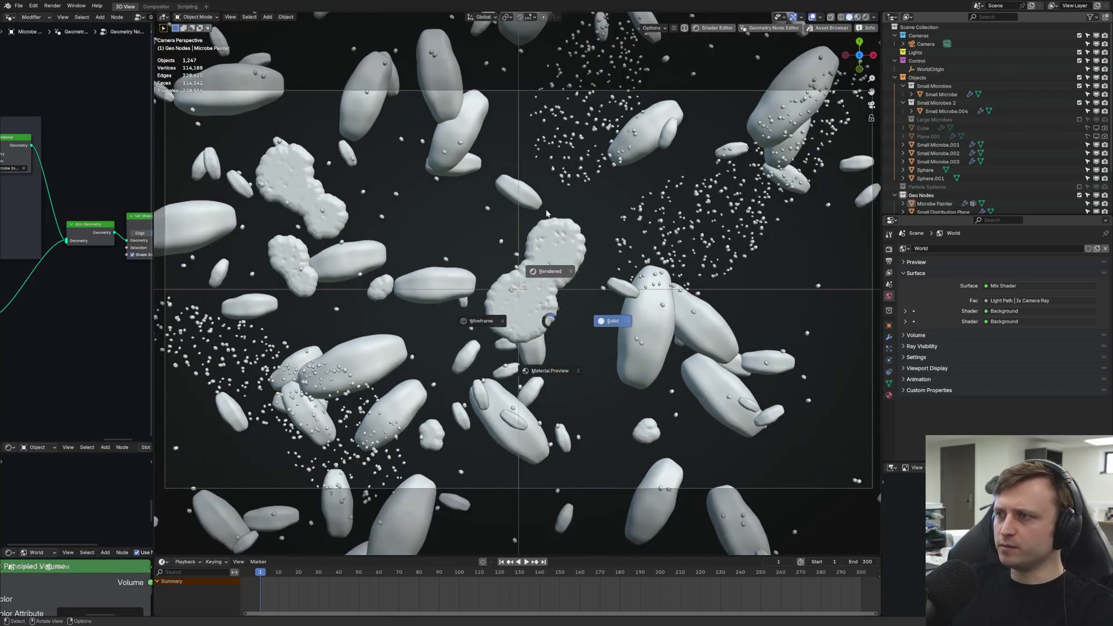
left_click(546, 213)
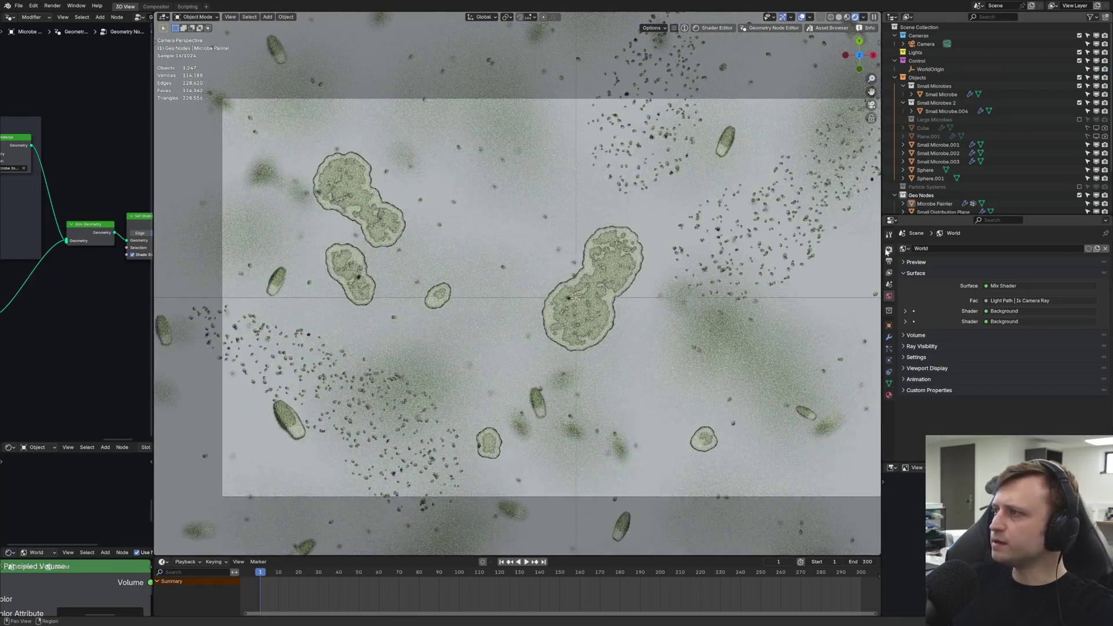
left_click(887, 249)
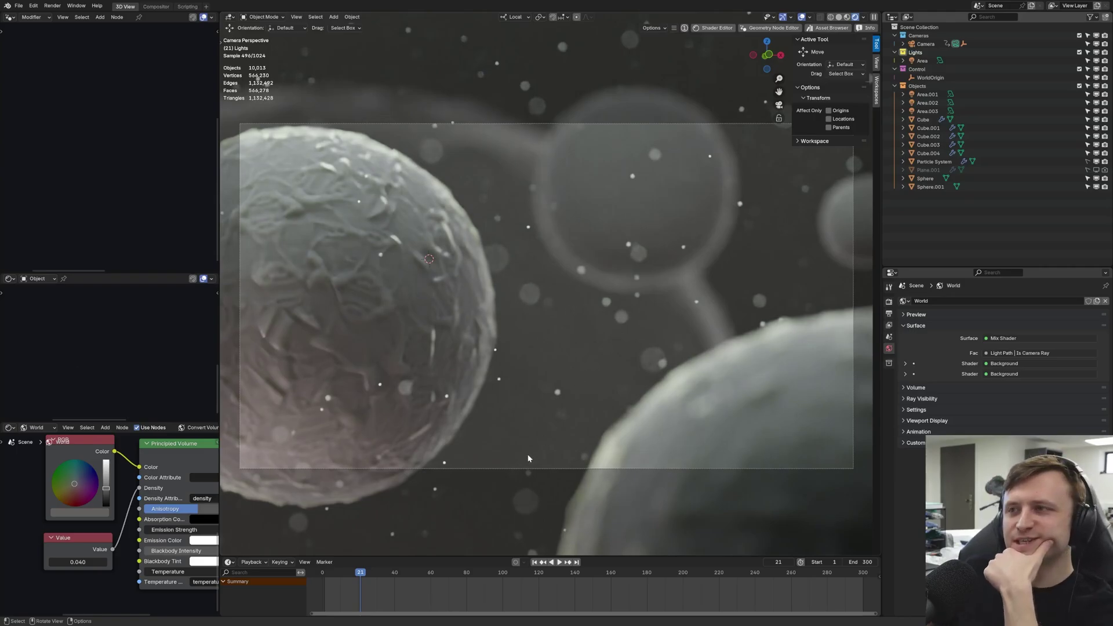
- Save the current microscopic scene, open the recent file SciVis.blend, and display it in rendered shading
key("ctrl+s")
left_click(14, 6)
left_click(15, 5)
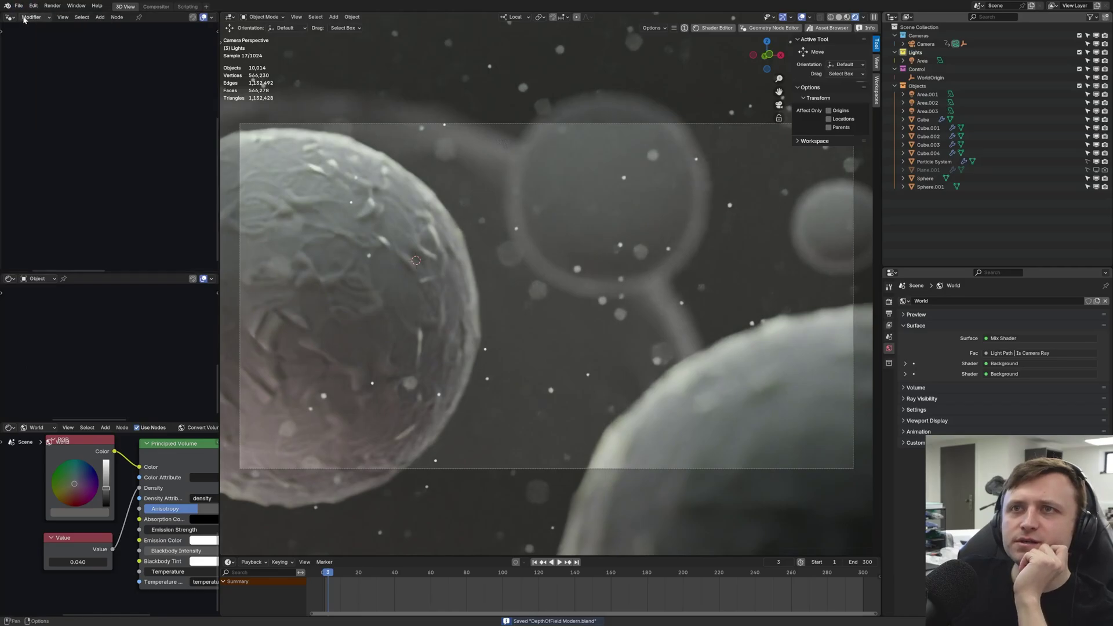
left_click(17, 5)
mouse_move(24, 33)
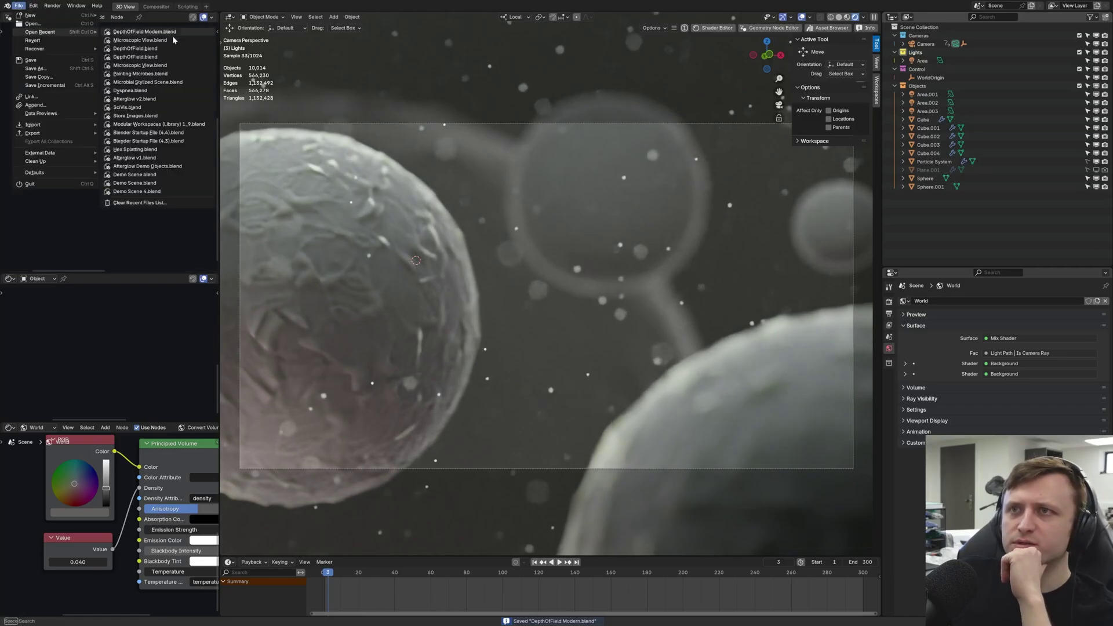
left_click(166, 108)
scroll(483, 359, "up", 1)
key("z")
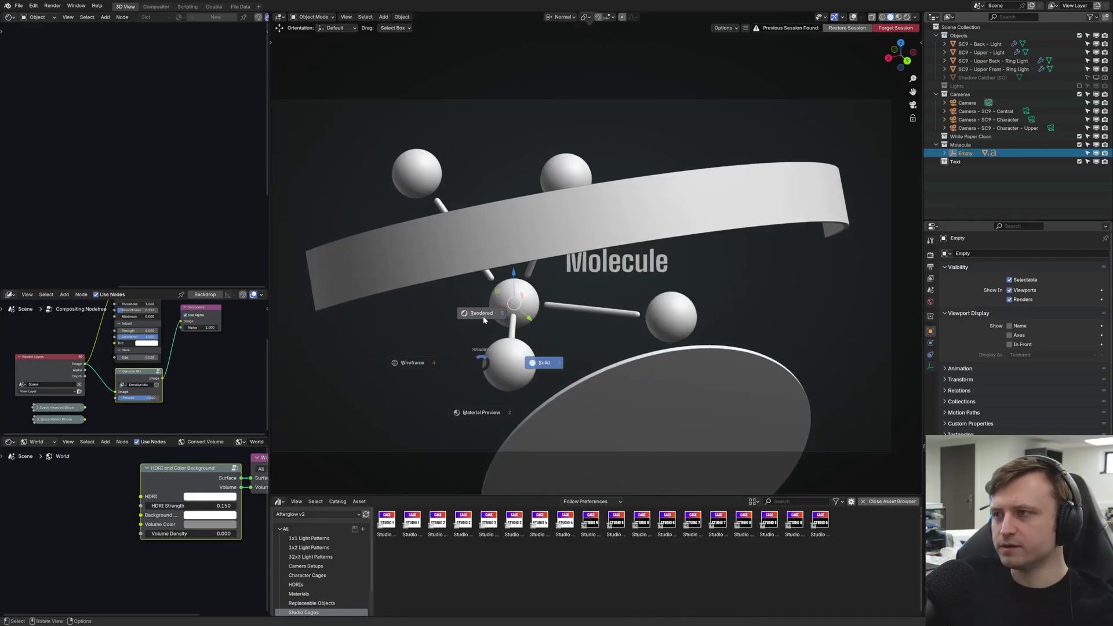
left_click(484, 317)
- Rotate the molecule's Empty freely with repeated trackball rotations to show the atoms from different angles
key("r")
key("r")
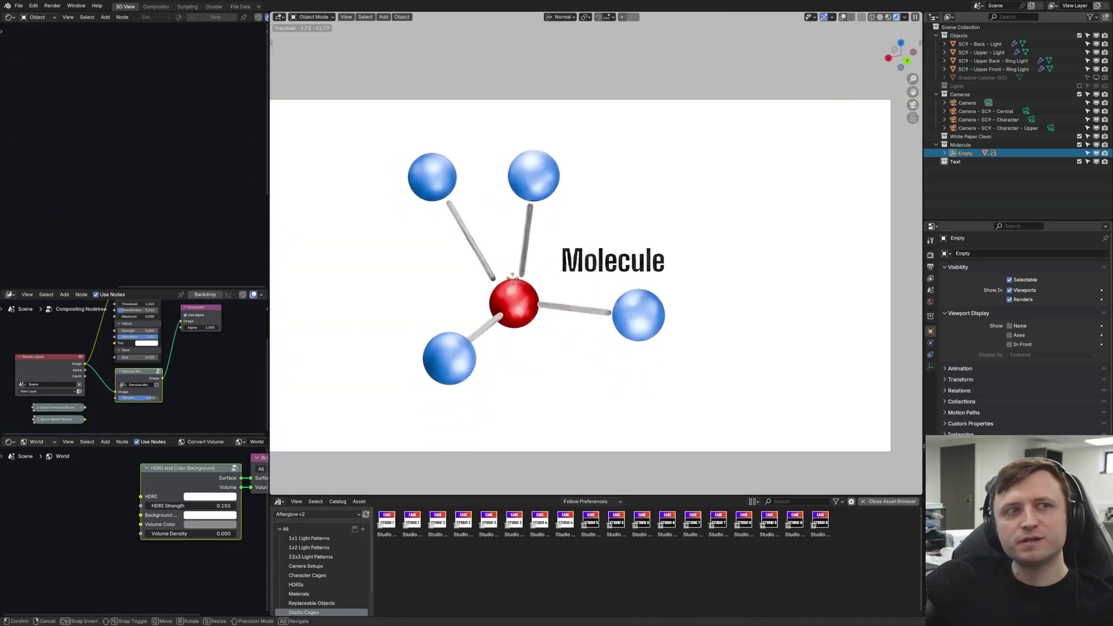
left_click(520, 285)
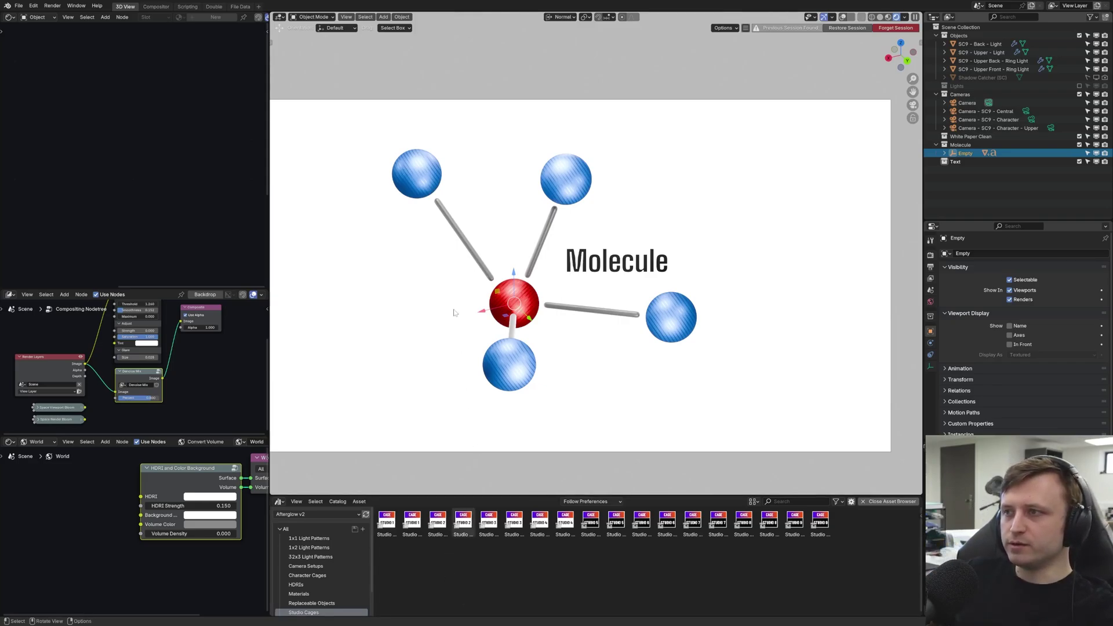
key("r")
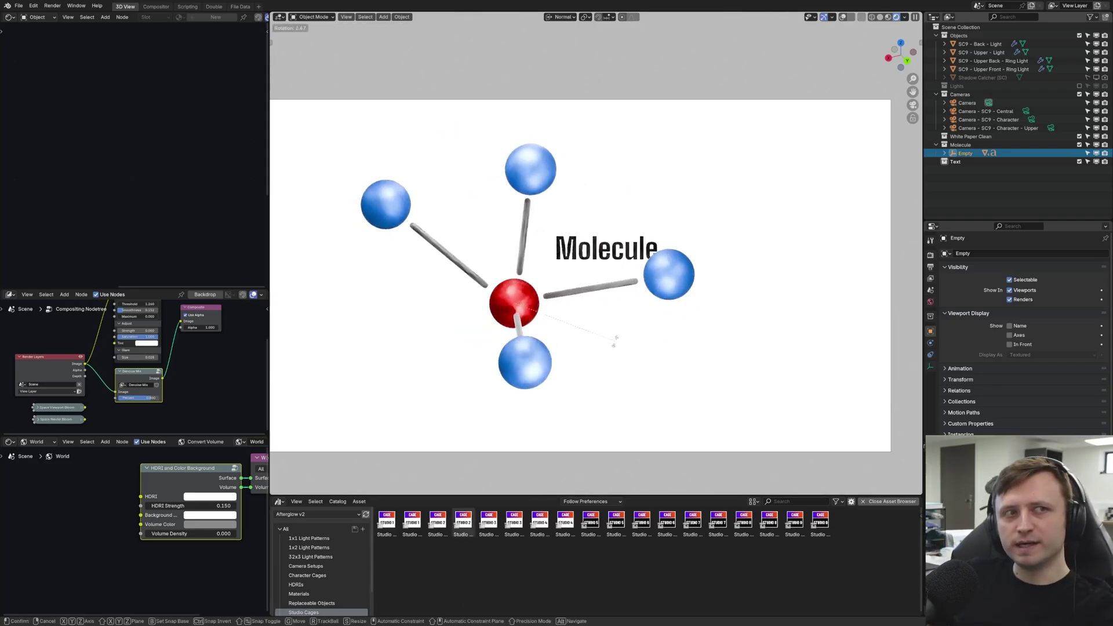
key("r")
left_click(612, 356)
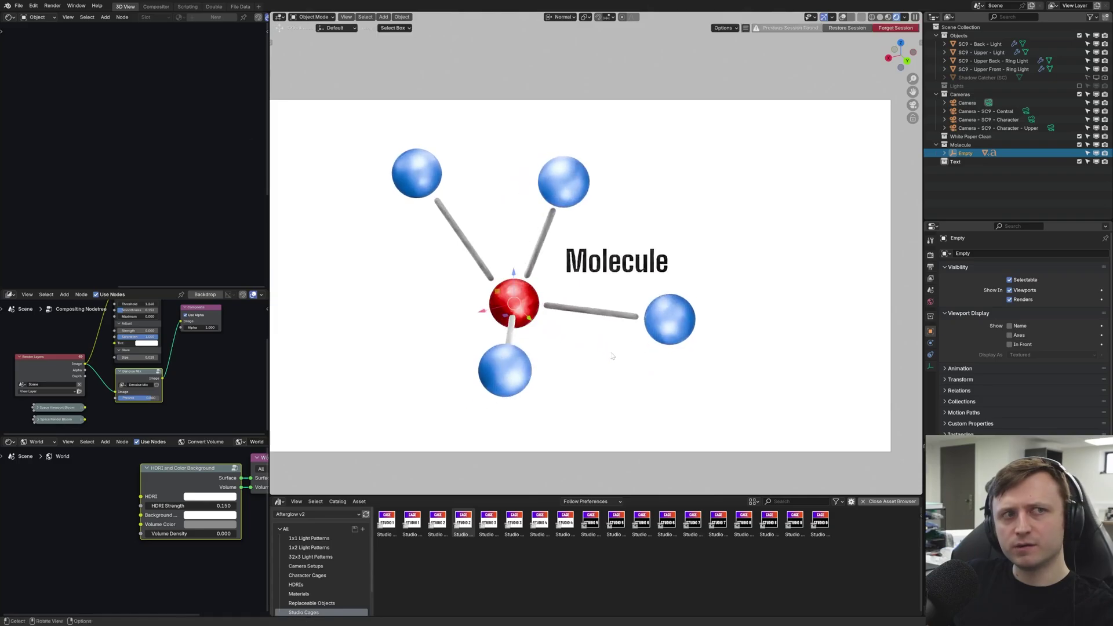
key("r")
left_click(593, 383)
key("r")
key("r")
left_click(589, 378)
- Reframe the camera on the molecule with walk navigation, and apply another trackball rotation to the molecule
key("shift+grave")
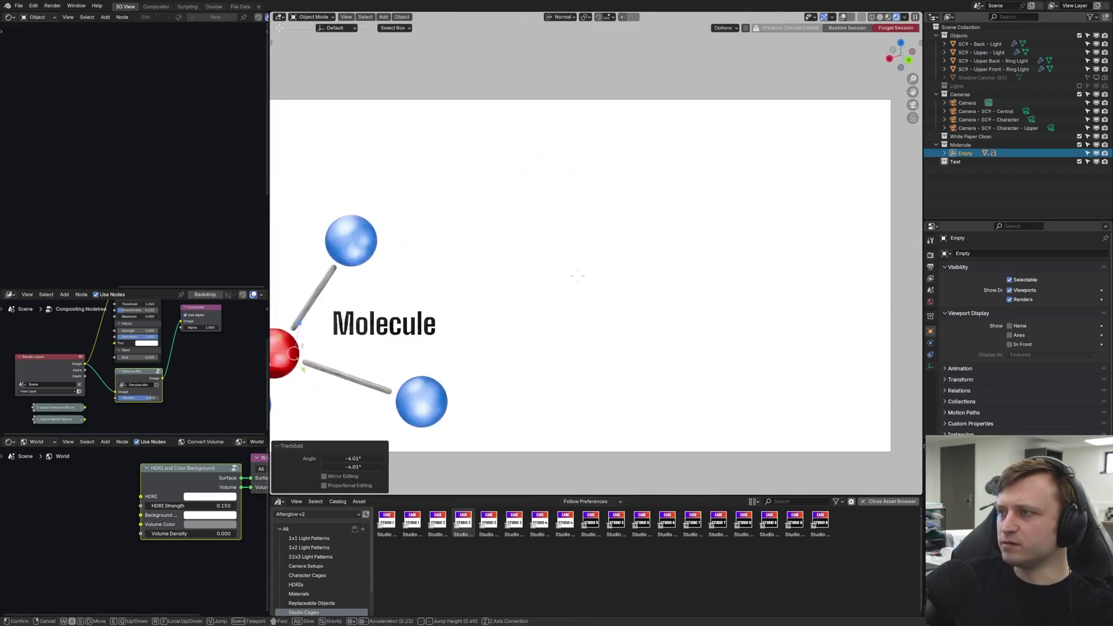
scroll(578, 275, "up", 1)
key("a")
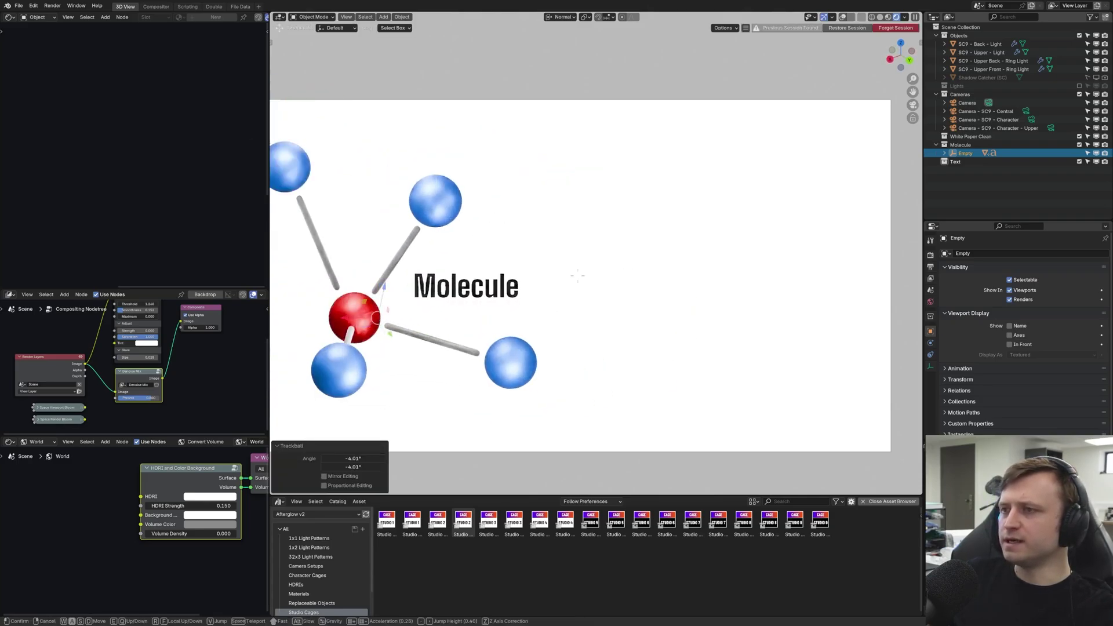
left_click(577, 275)
key("r")
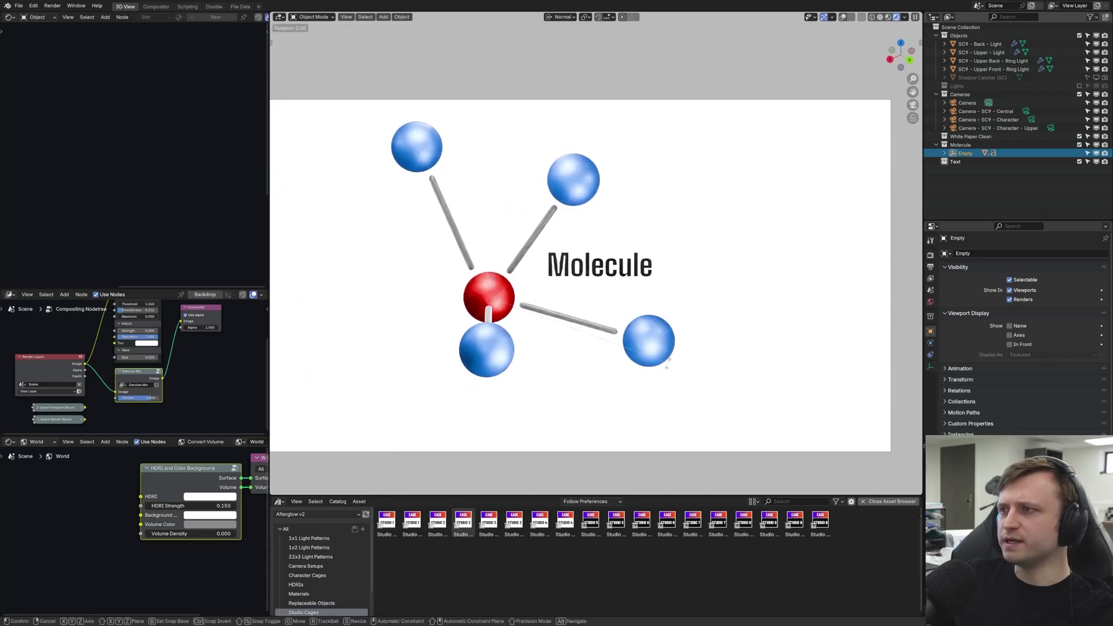
key("r")
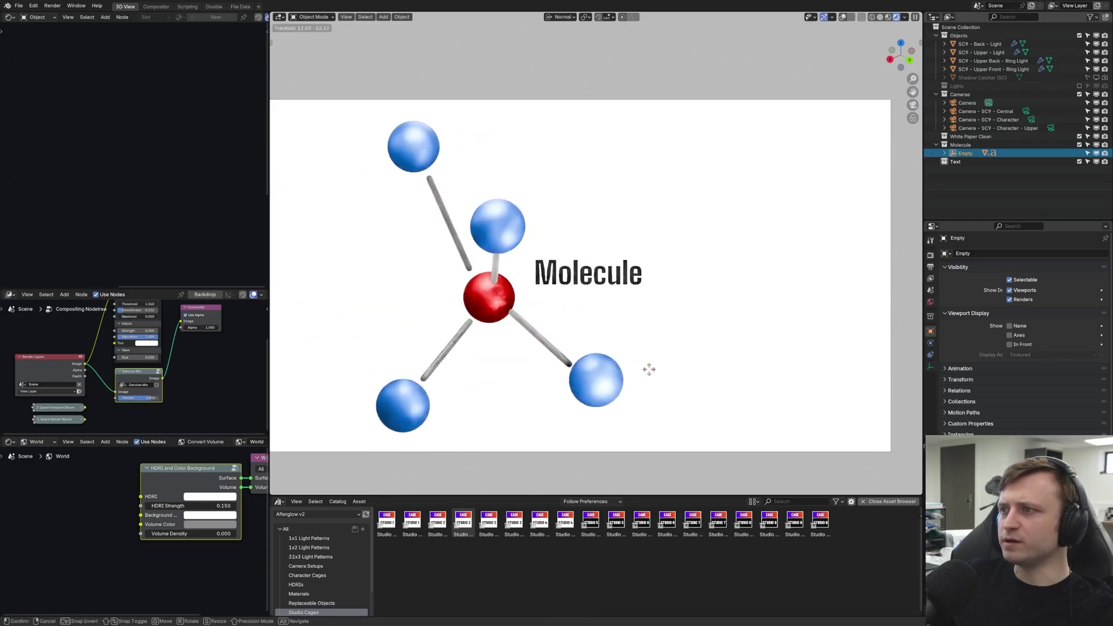
left_click(560, 319)
- Select a blue atom and inspect its brushed metal look up close with its Atom material properties displayed
left_click(555, 316)
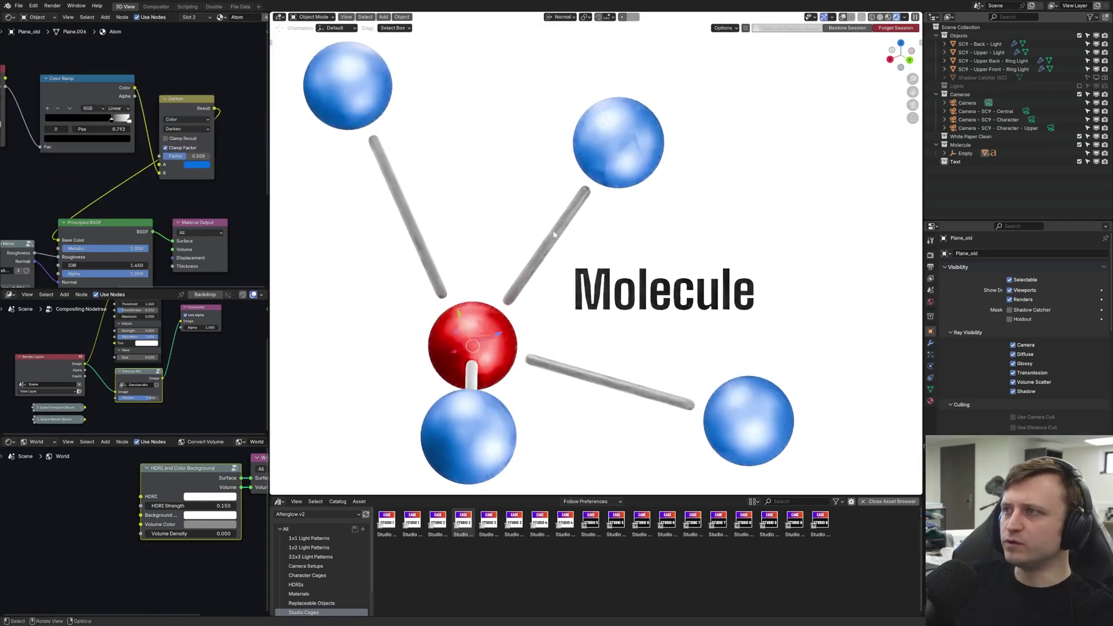
scroll(629, 99, "up", 4)
scroll(406, 357, "down", 5)
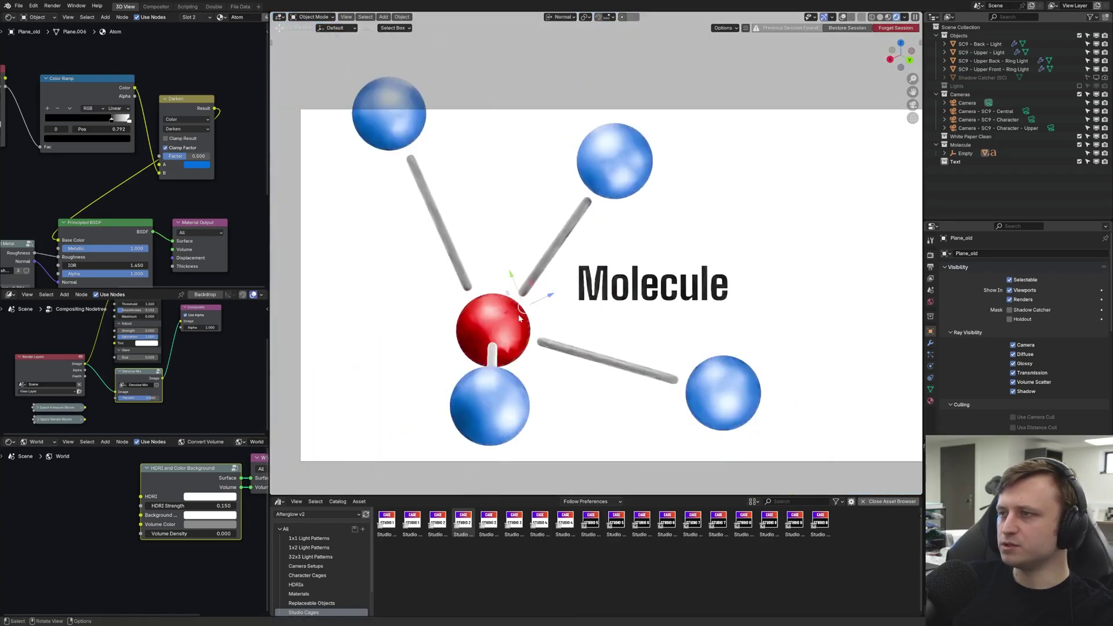
scroll(519, 317, "down", 2)
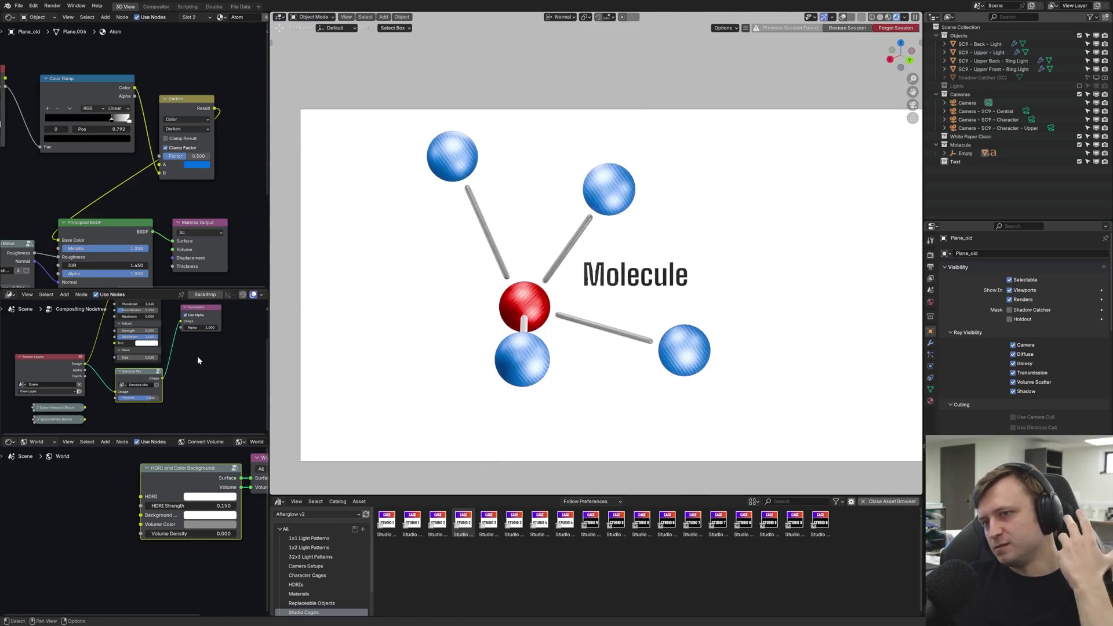
left_click(930, 401)
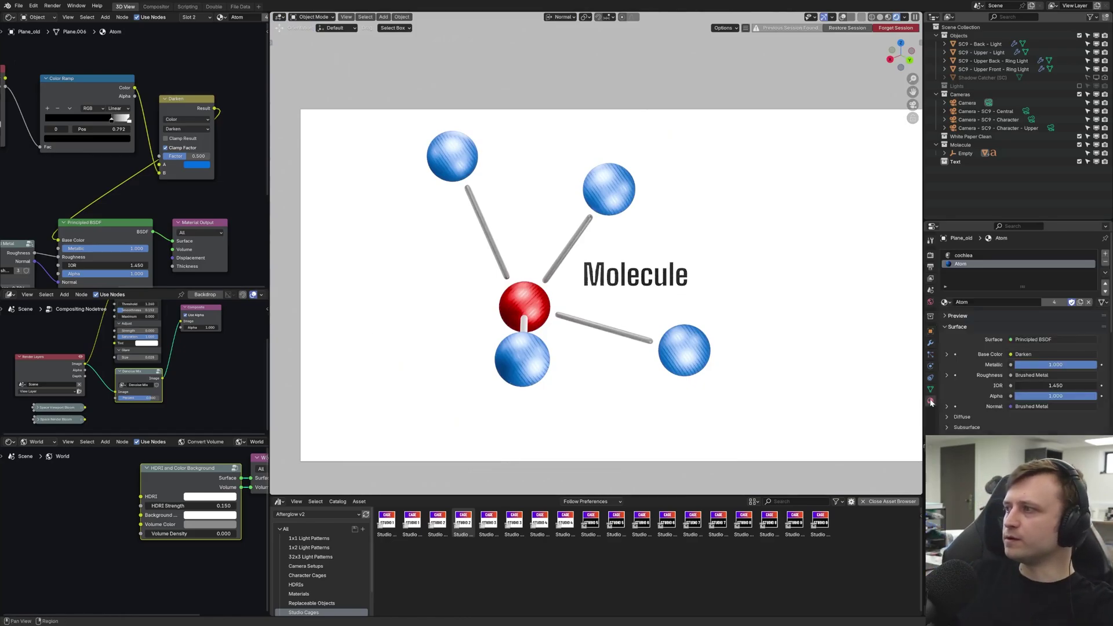
- Insert a Hue/Saturation/Value node before the Composite output, try Saturation at 0.000, and undo that saturation change
middle_click_drag(528, 348, 525, 353, "shift")
middle_click_drag(204, 325, 218, 316)
scroll(207, 342, "up", 1)
middle_click_drag(201, 361, 165, 312)
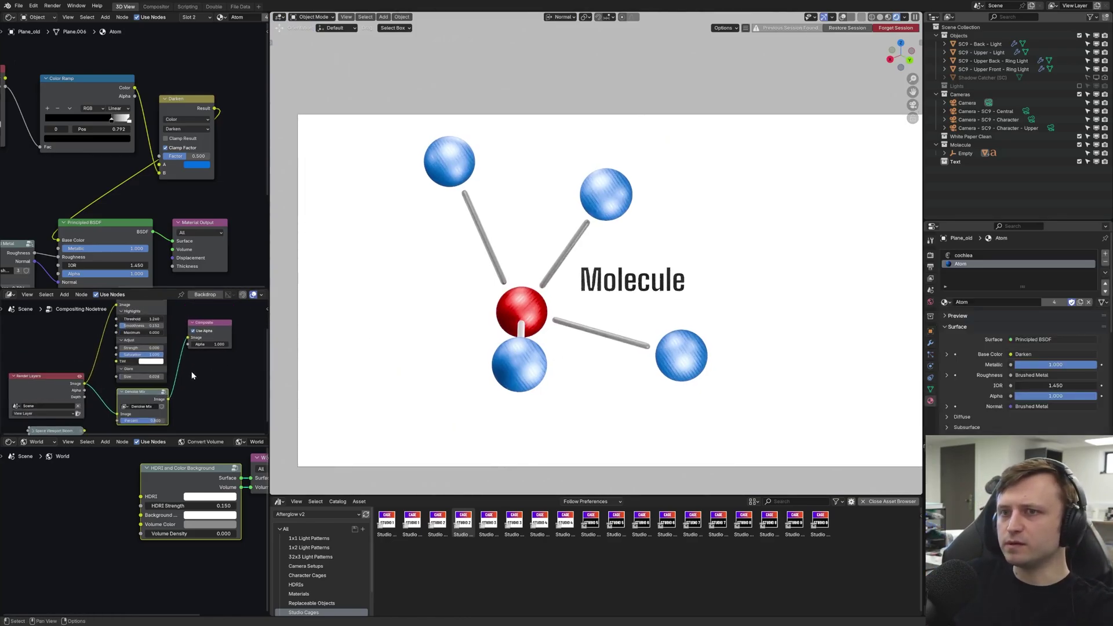
key("shift+a")
type("hue")
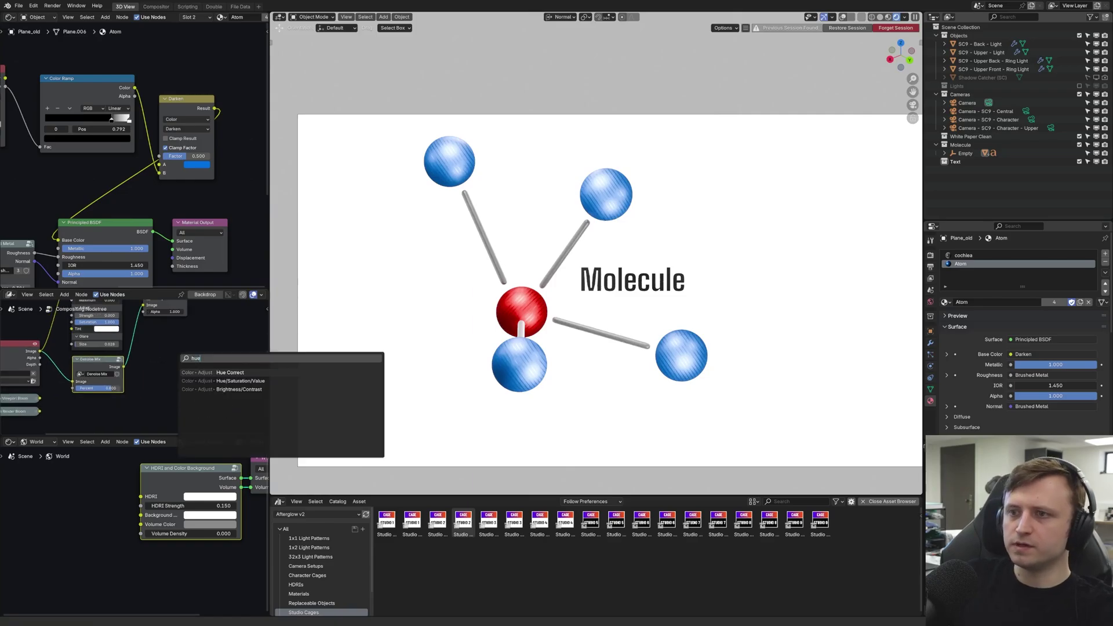
key("Return")
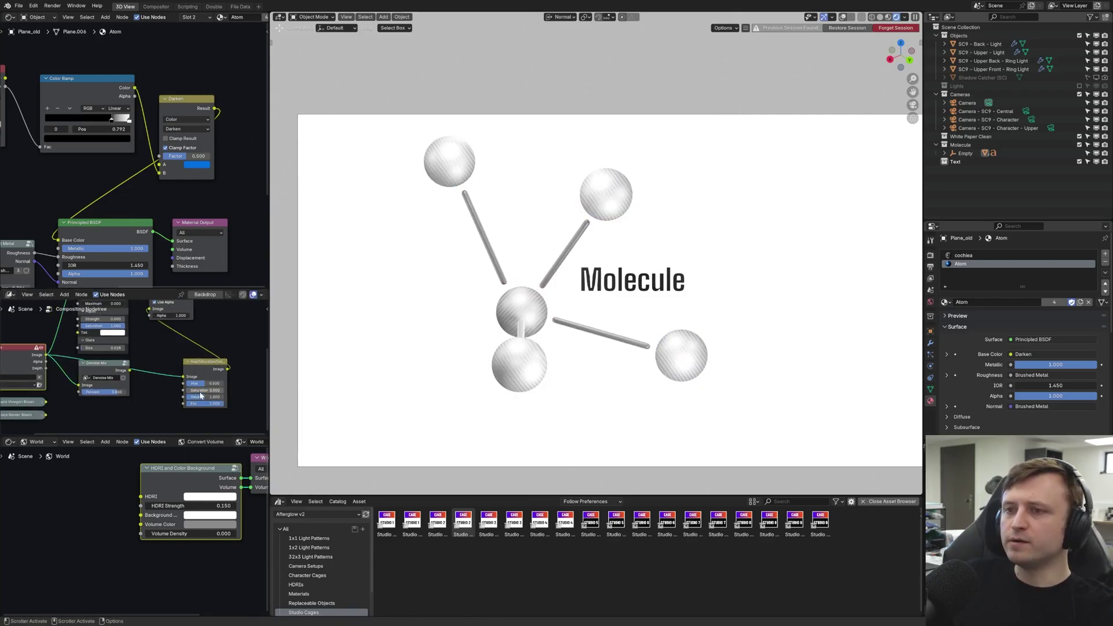
mouse_move(207, 390)
left_mouse_down()
mouse_move(249, 390)
mouse_move(204, 391)
left_mouse_up()
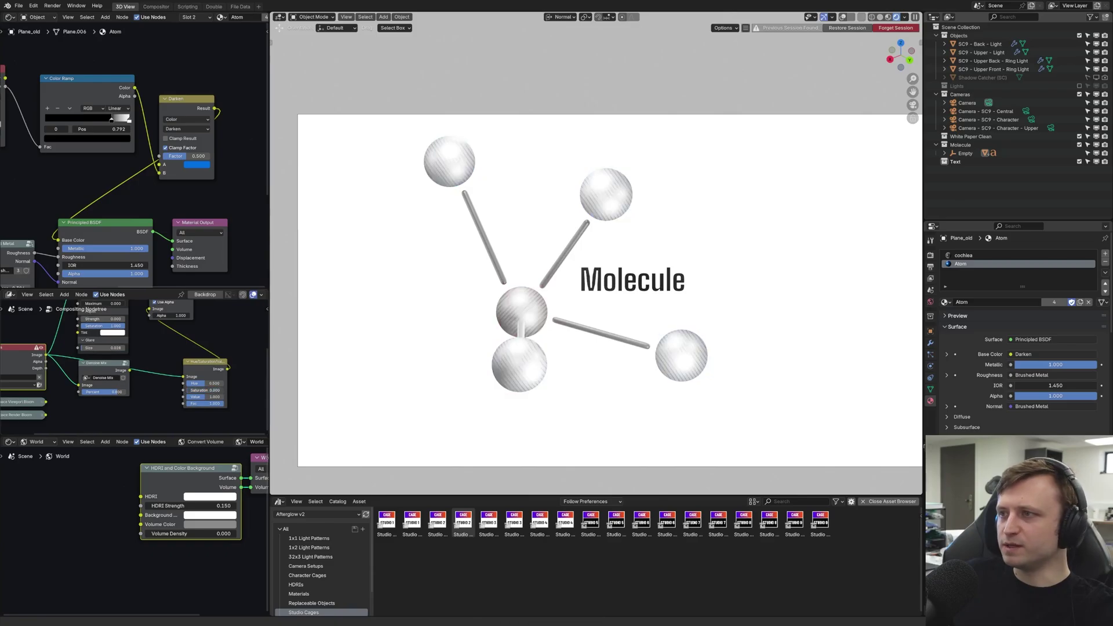
key("ctrl+z")
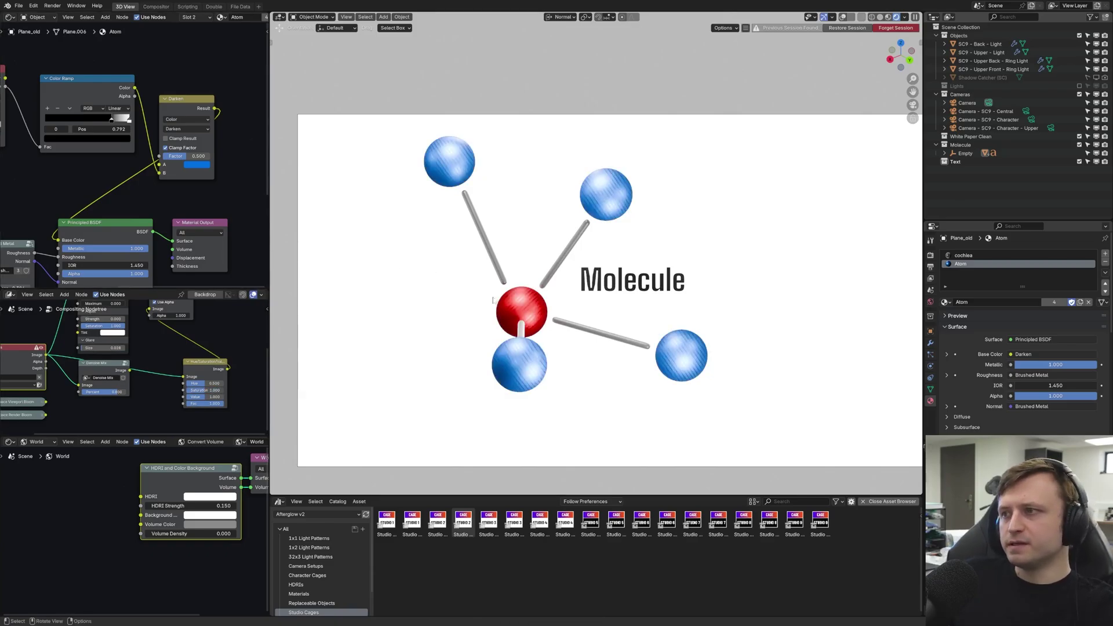
- Remove the red and blue colouring from the central and outer atoms' materials, leaving dark and light grey metal
left_click(498, 302)
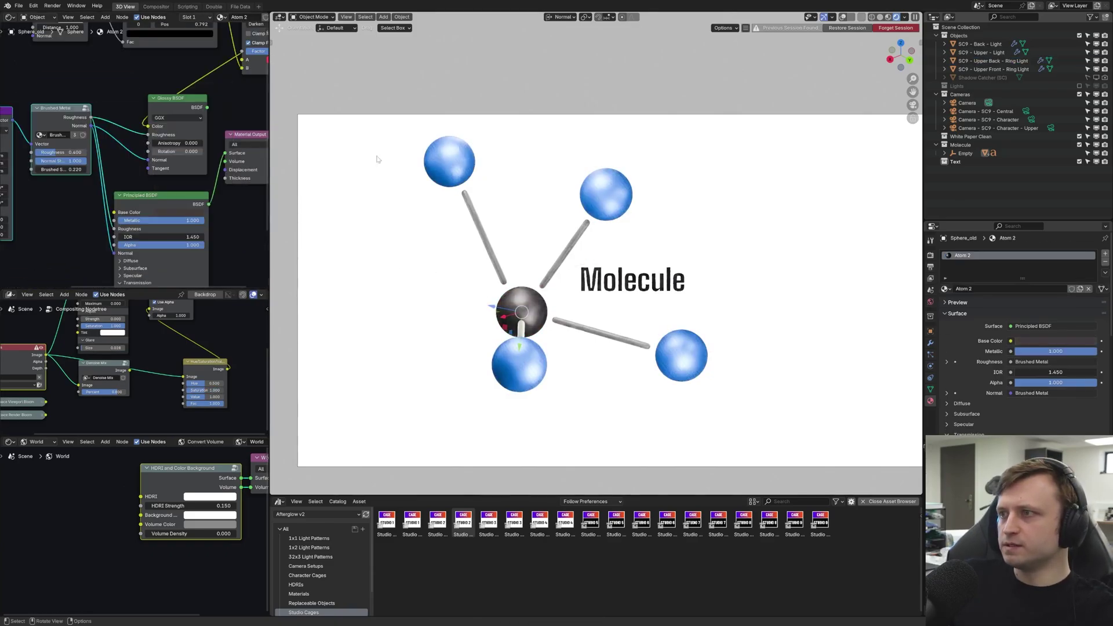
left_click(442, 162)
middle_click_drag(107, 204, 304, 216)
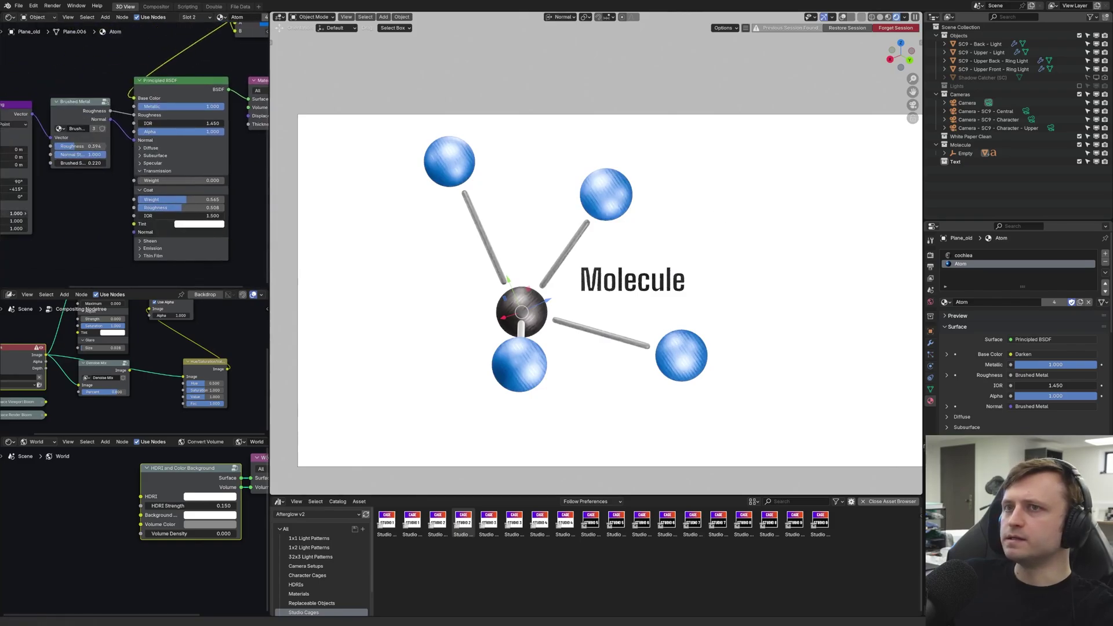
left_click(198, 224)
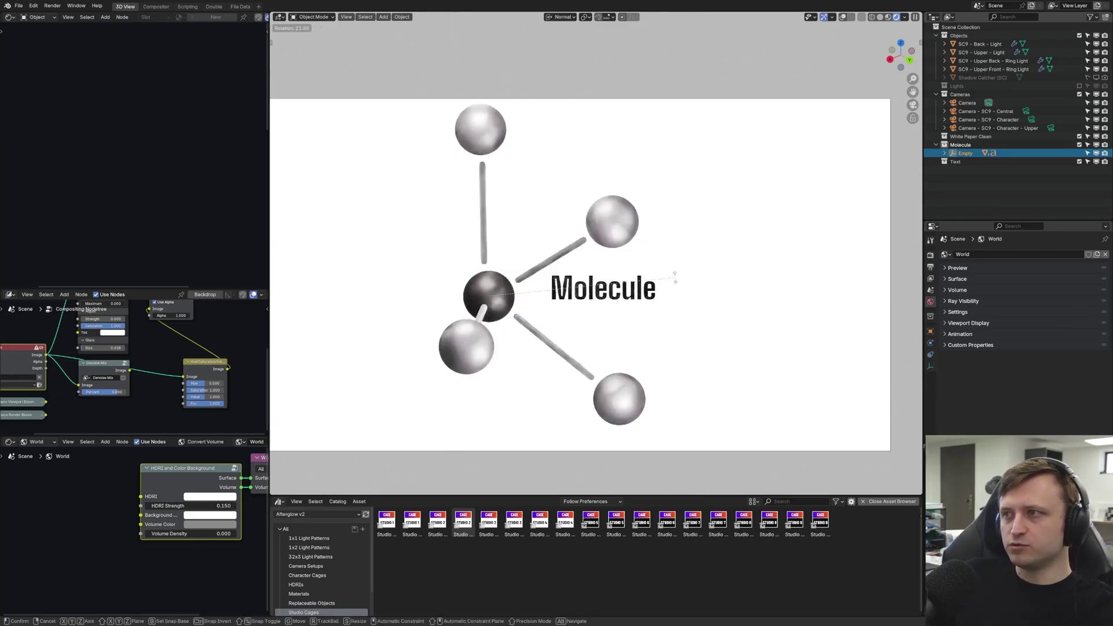
- Rotate the grey molecule with trackball rotations to review the desaturated look
key("r")
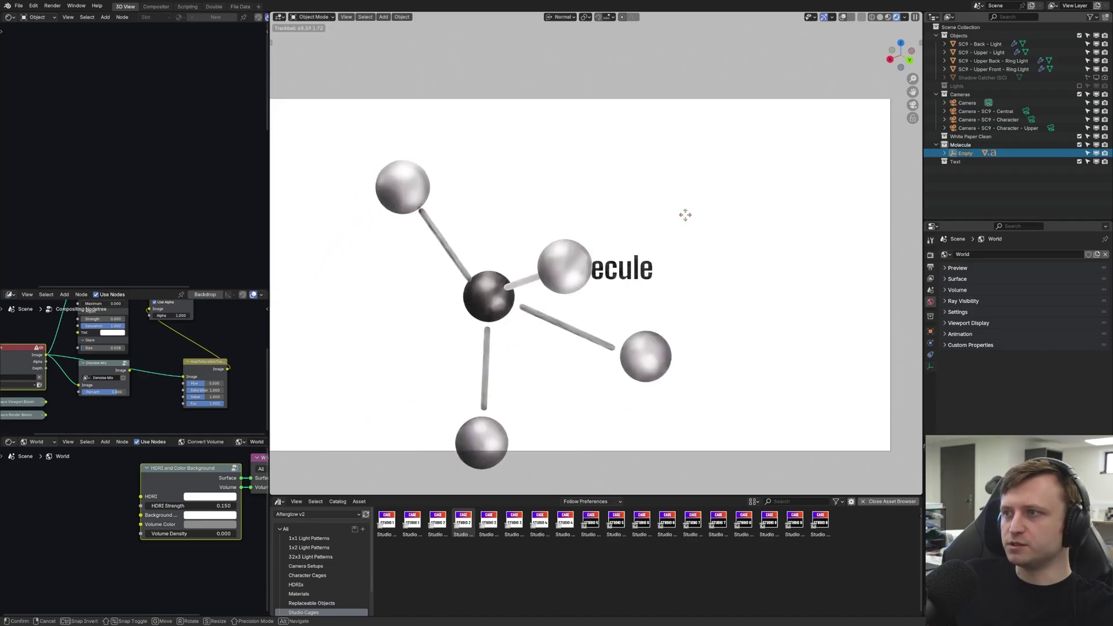
left_click(674, 202)
key("r")
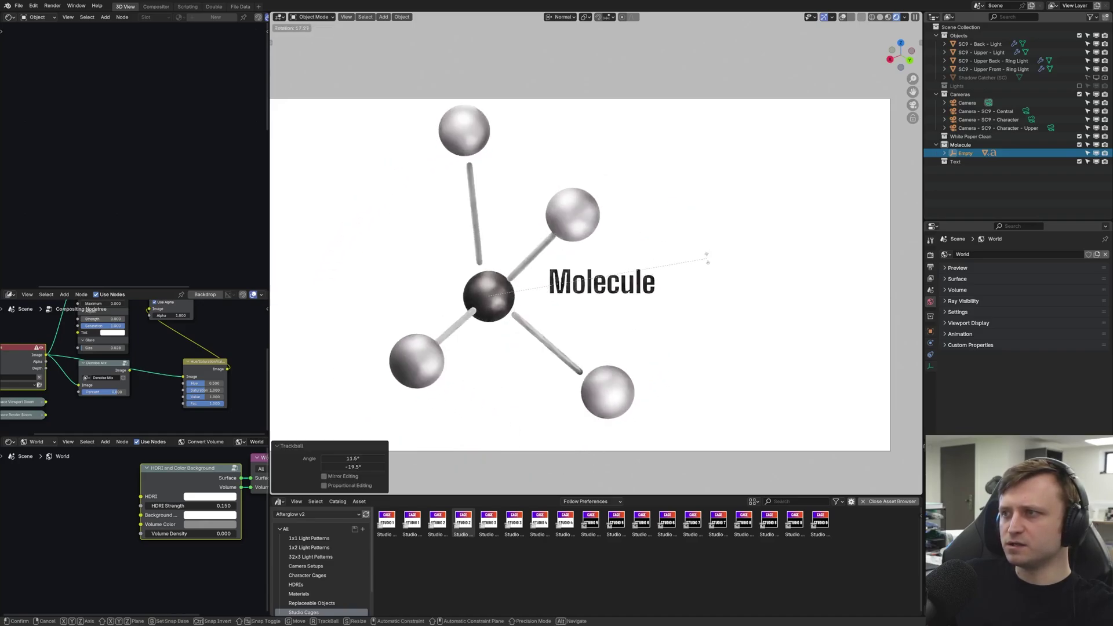
left_click(595, 178)
key("r")
key("r")
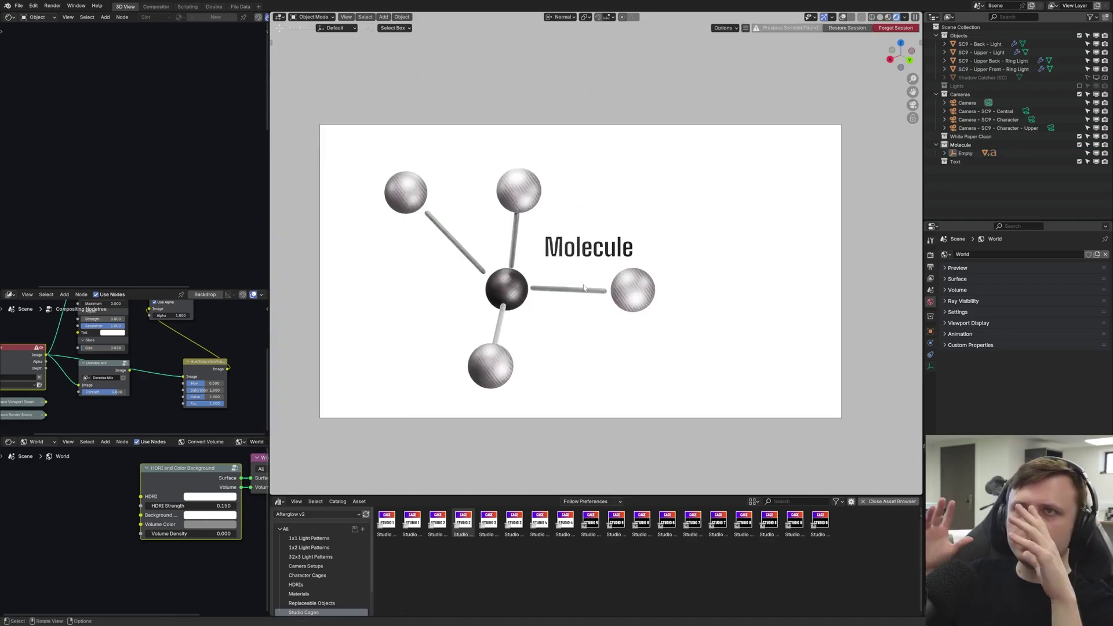
- Open the recent file containing the food and severity graph, and display it in rendered shading
left_click(19, 5)
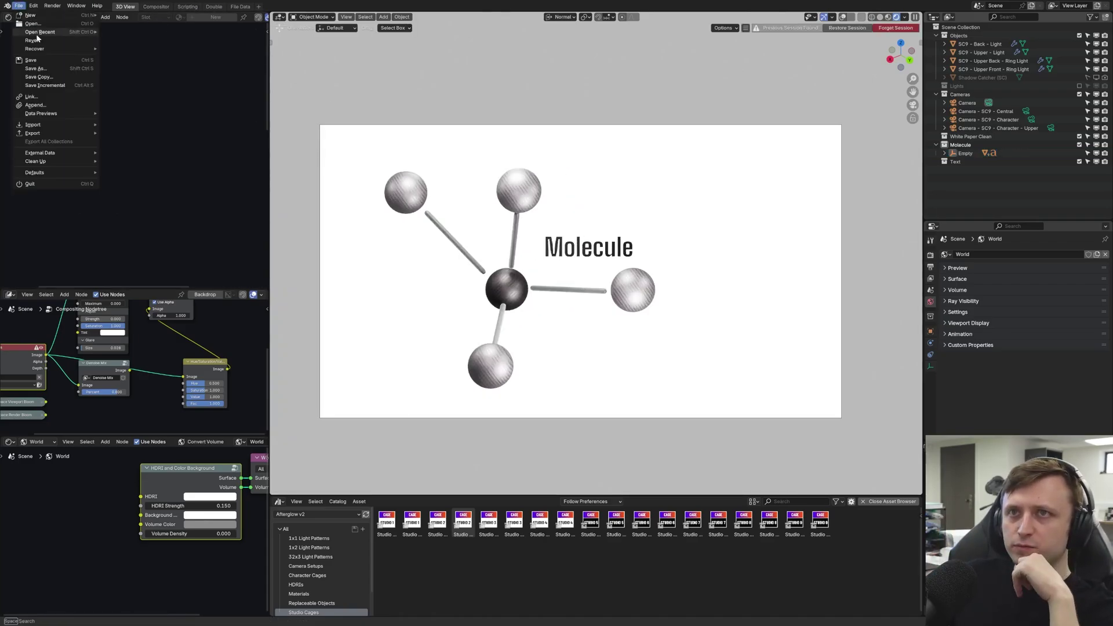
mouse_move(37, 36)
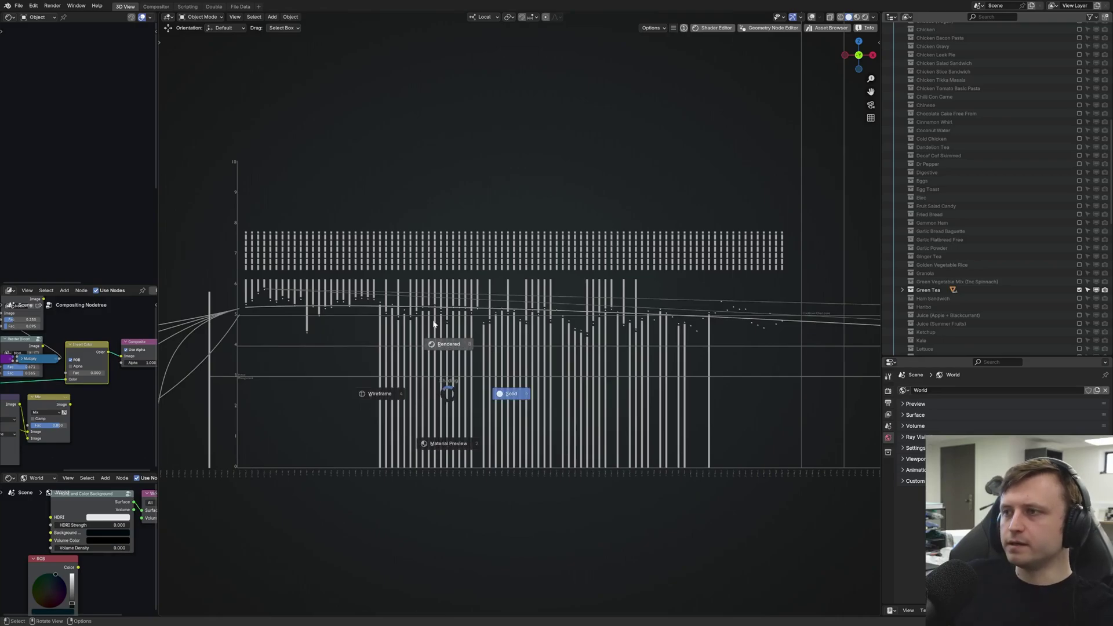
left_click(434, 324)
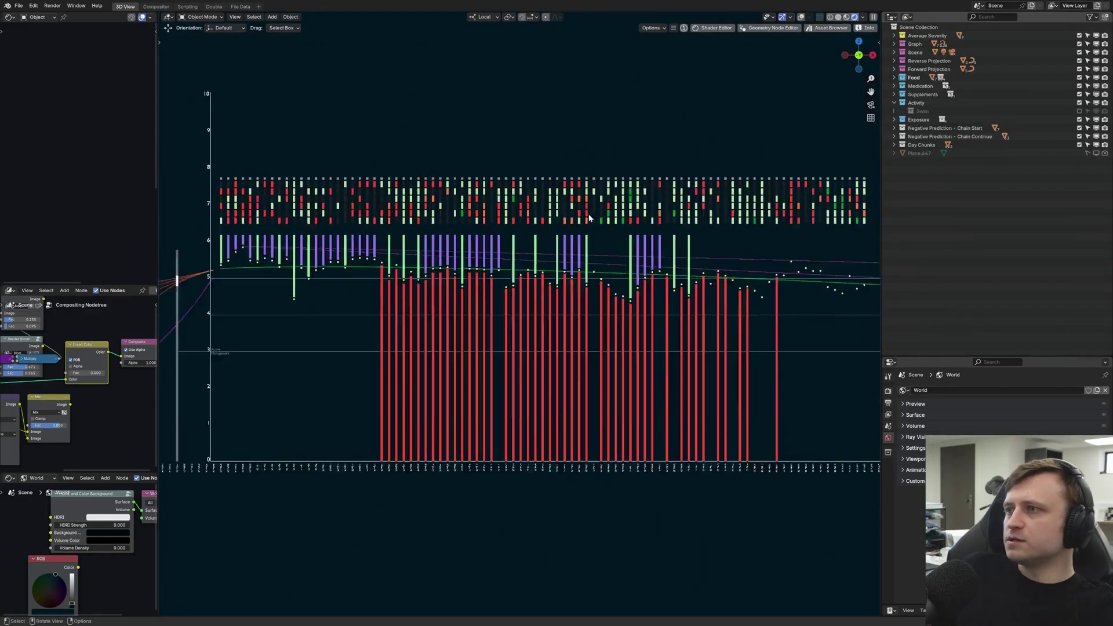
- Select a white marker in the graph's upper grid and darken its Av White material's base color to grey
scroll(565, 232, "down", 2)
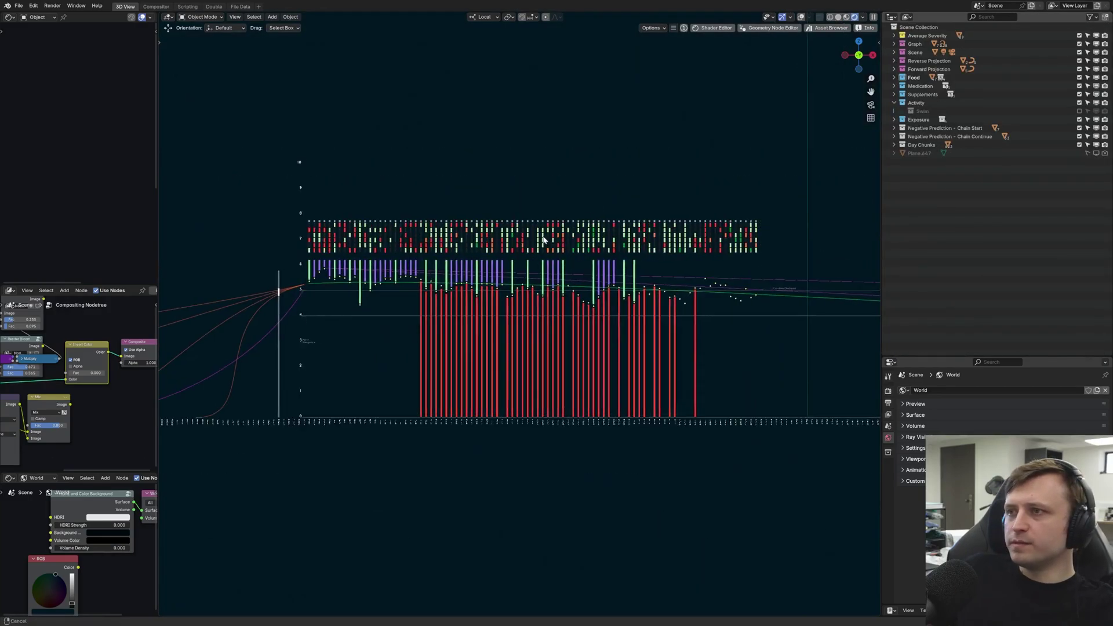
middle_click_drag(549, 241, 531, 249, "shift")
scroll(531, 248, "up", 2)
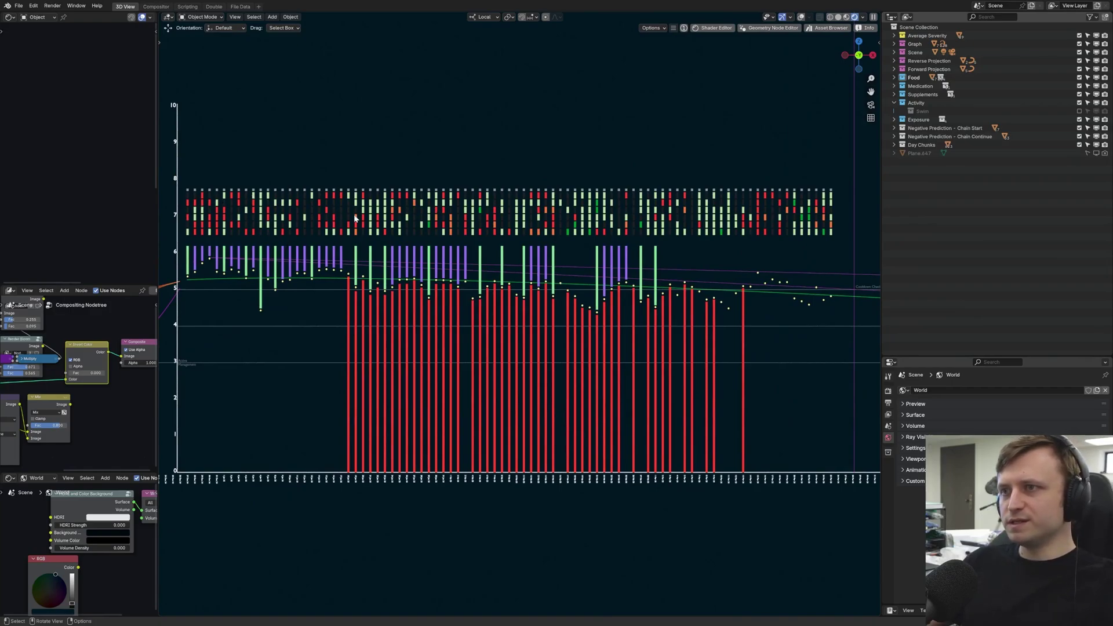
scroll(393, 213, "up", 1)
left_click(400, 199)
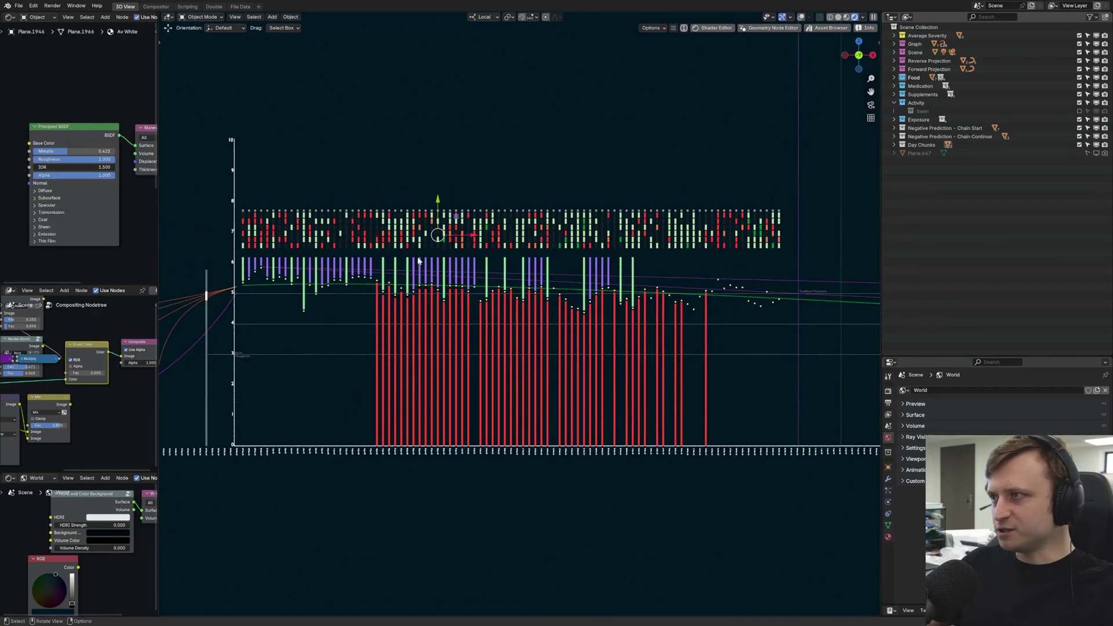
left_click_drag(129, 36, 128, 87)
scroll(372, 175, "up", 1)
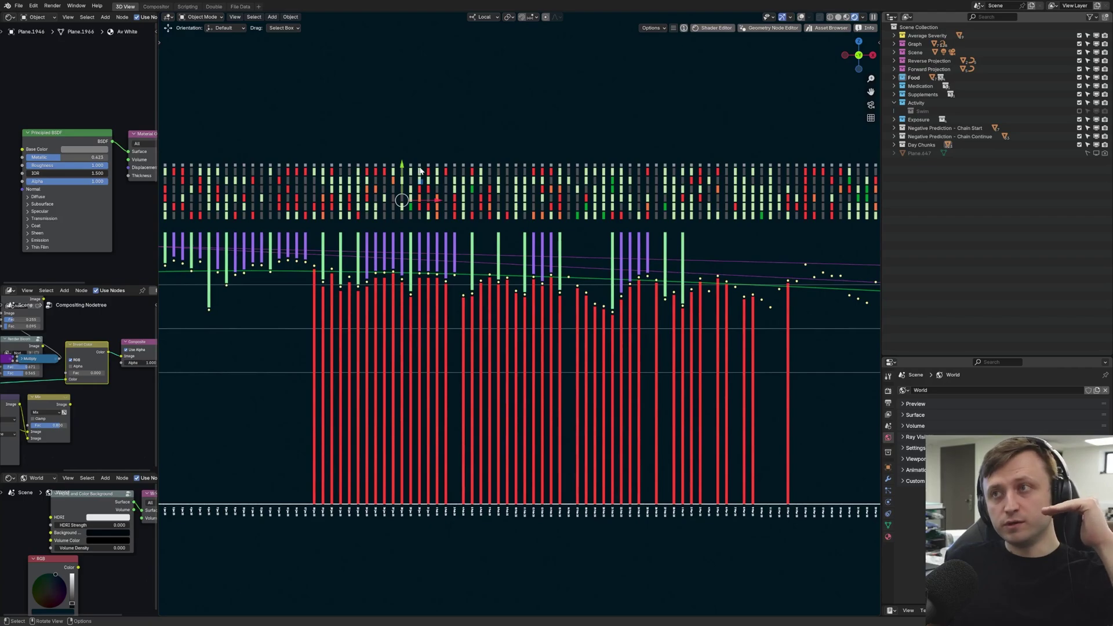
scroll(420, 171, "up", 1)
scroll(412, 154, "down", 1)
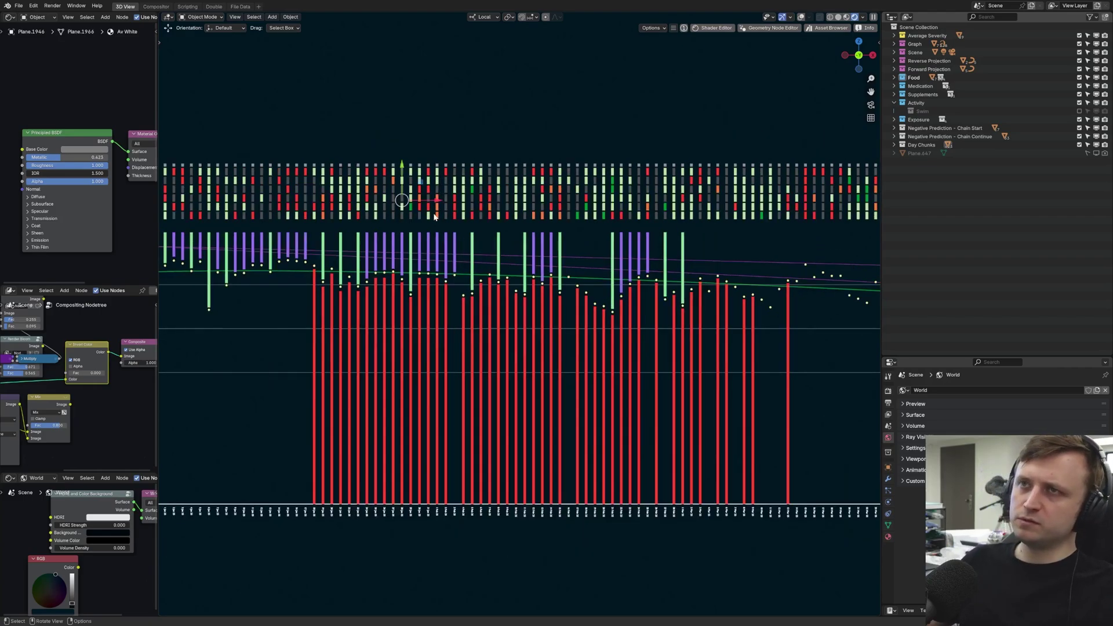
scroll(559, 245, "down", 1)
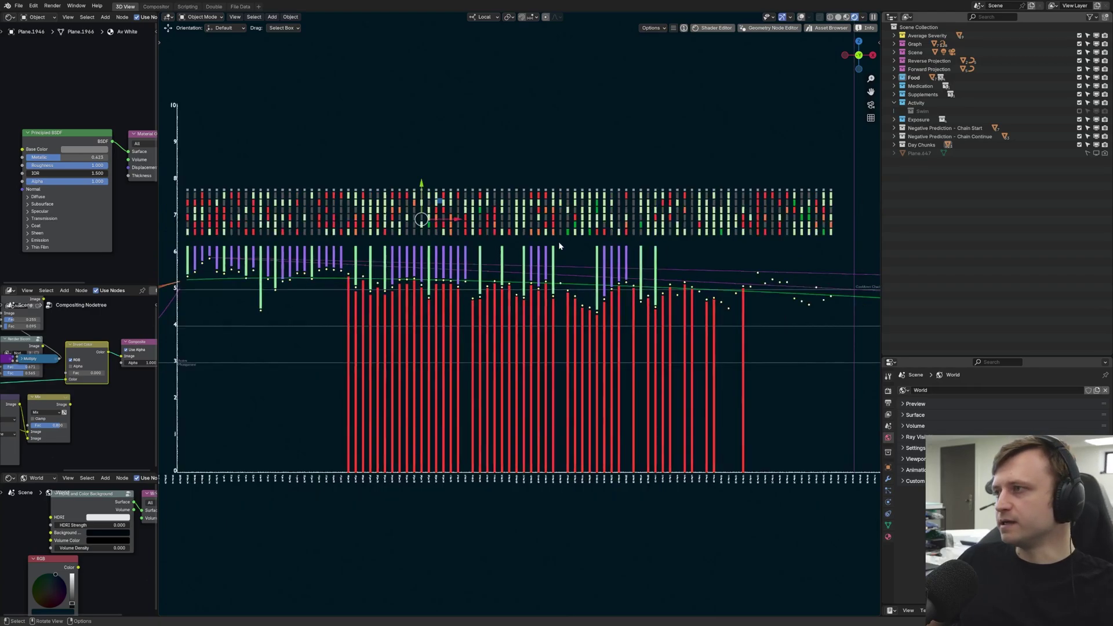
- Darken the Av White material's base color further to a dark grey, muting the neutral markers in the upper grid
left_click(95, 149)
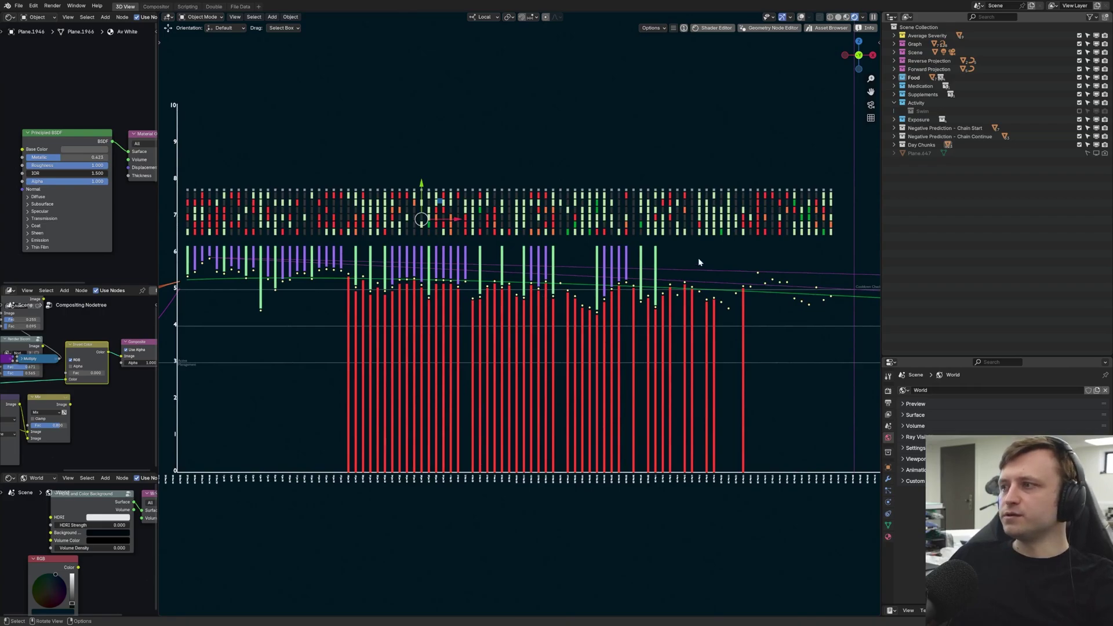
- Examine the graph's colored bars and muted grid markers up close, at an angle and as a whole, finishing in front view
middle_click_drag(698, 262, 531, 240, "shift")
scroll(624, 110, "up", 2)
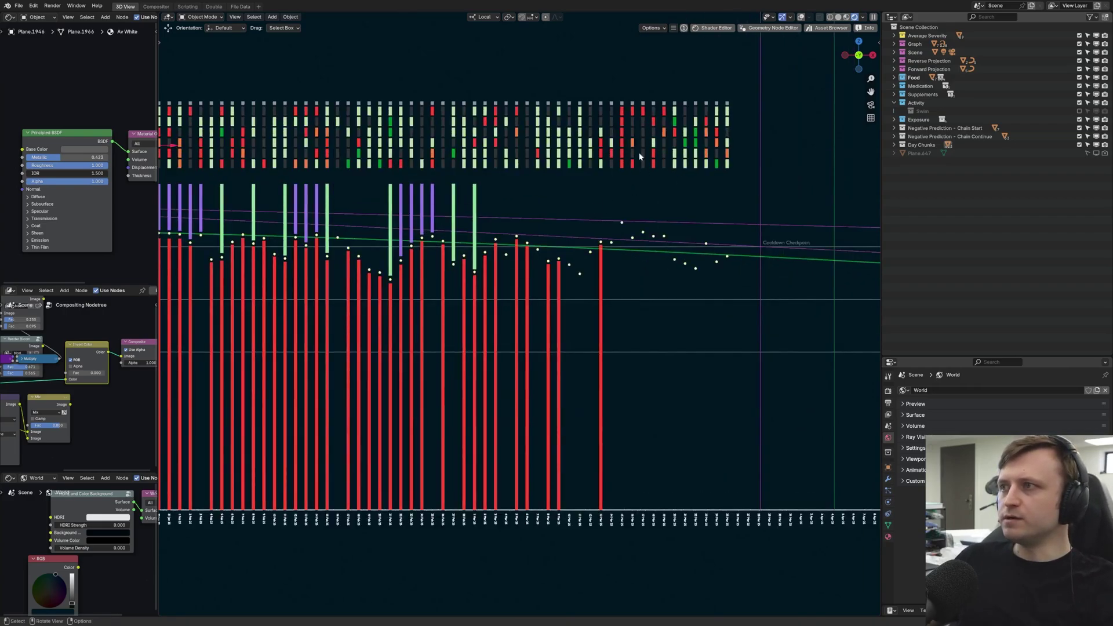
scroll(528, 234, "down", 3)
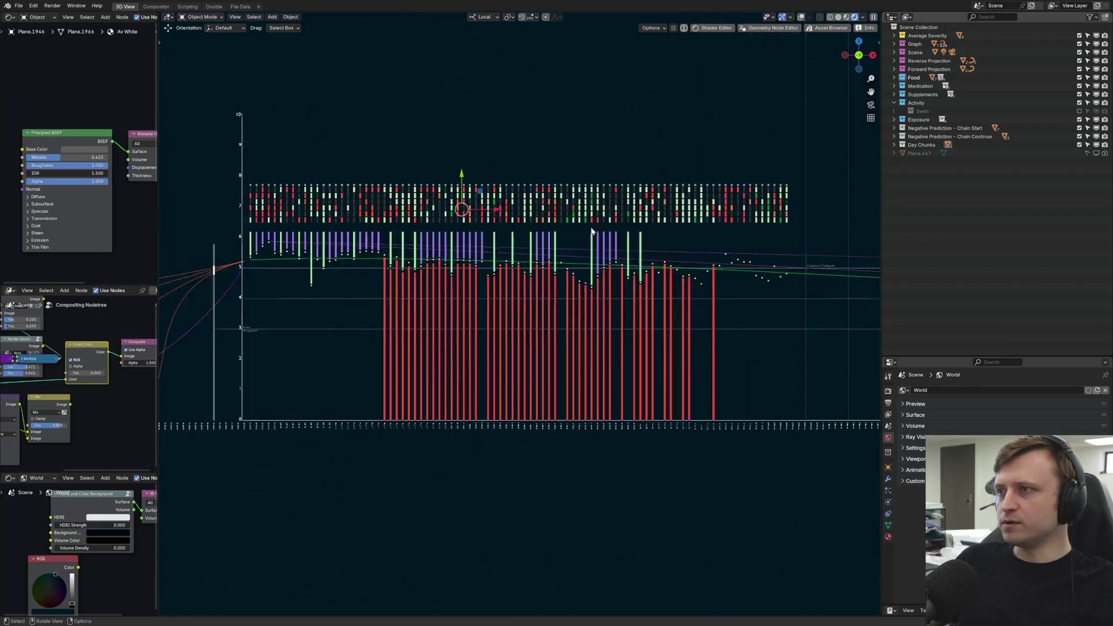
scroll(501, 297, "up", 1)
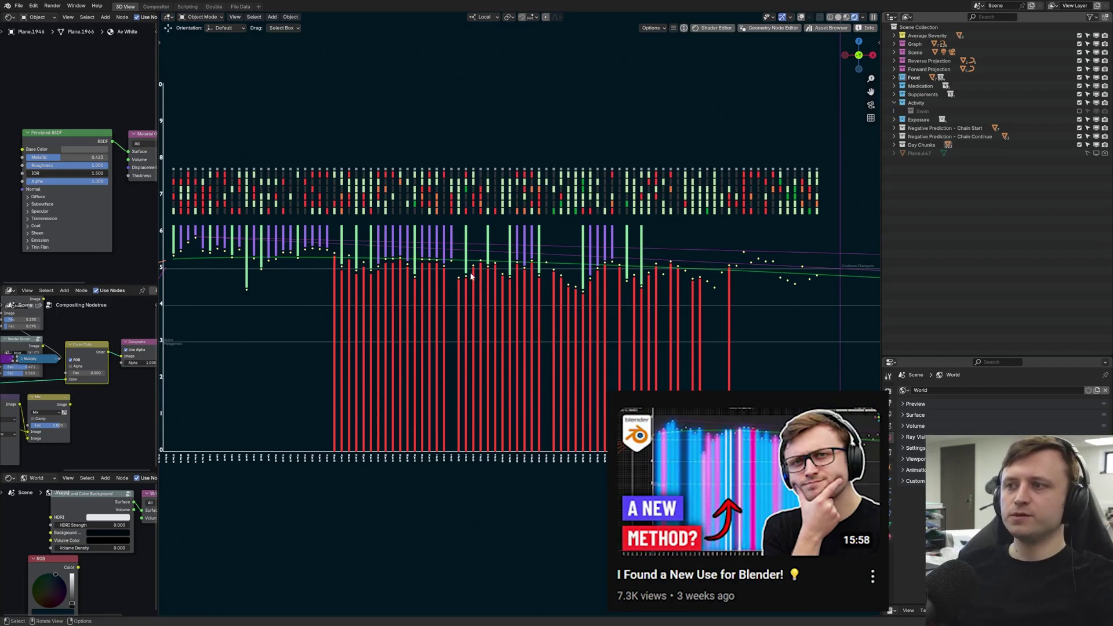
scroll(374, 264, "down", 3)
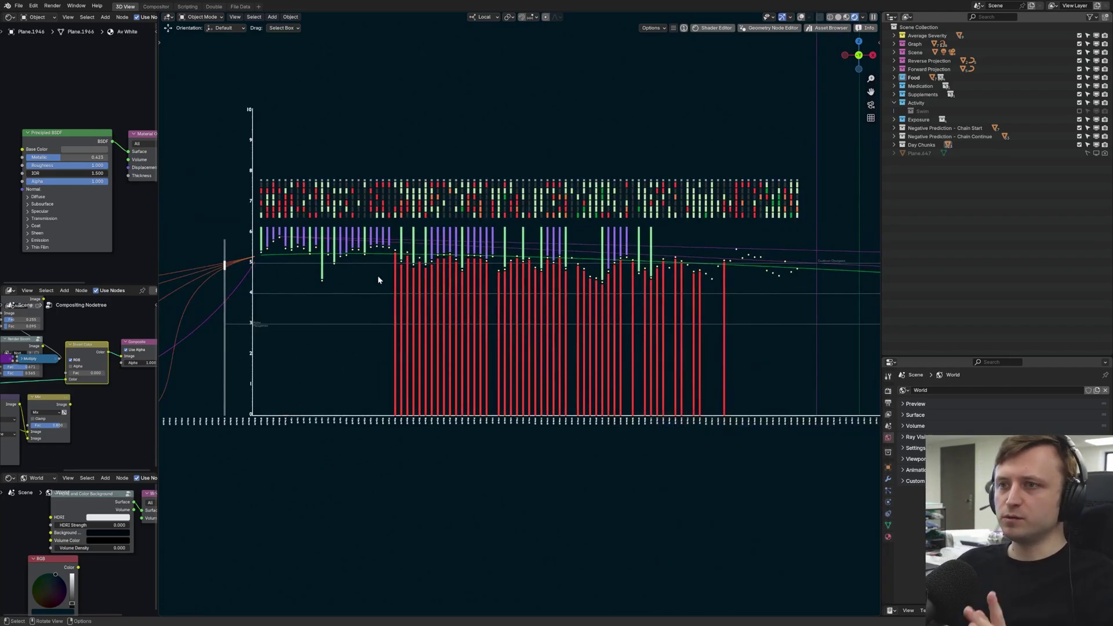
scroll(418, 251, "up", 3)
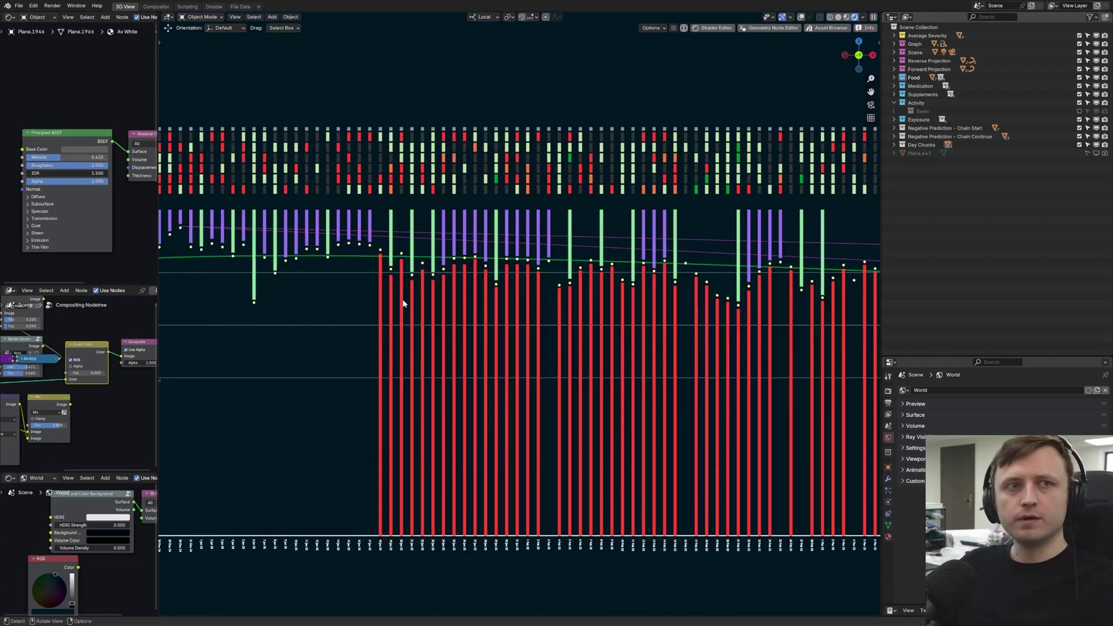
middle_click_drag(399, 302, 429, 301)
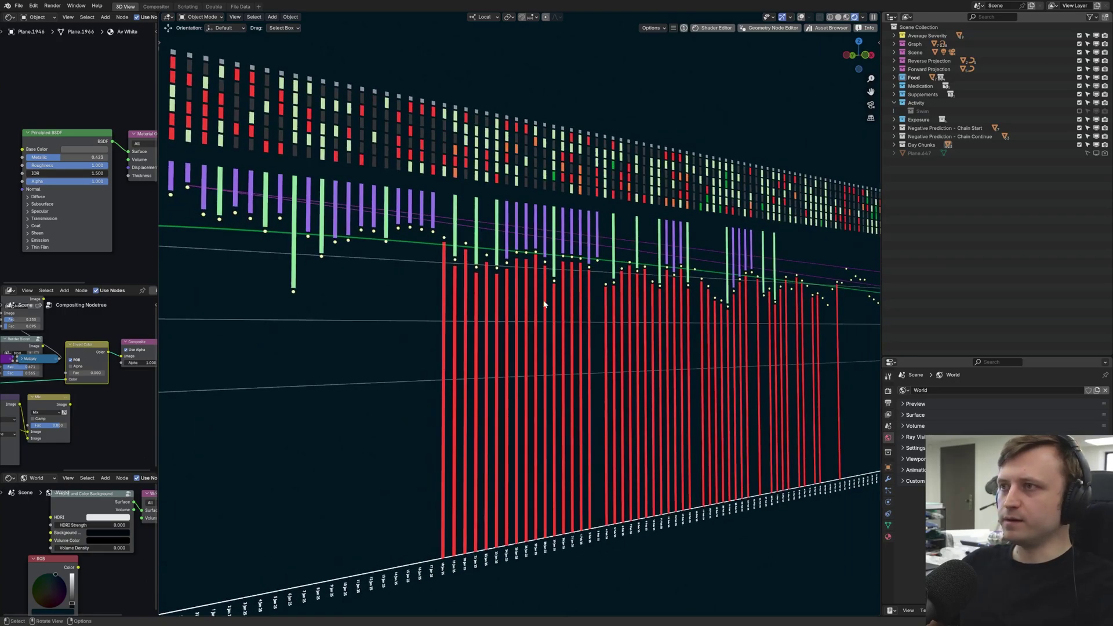
scroll(545, 304, "down", 3)
middle_click_drag(543, 304, 487, 306)
key("KP_1")
scroll(464, 307, "up", 2)
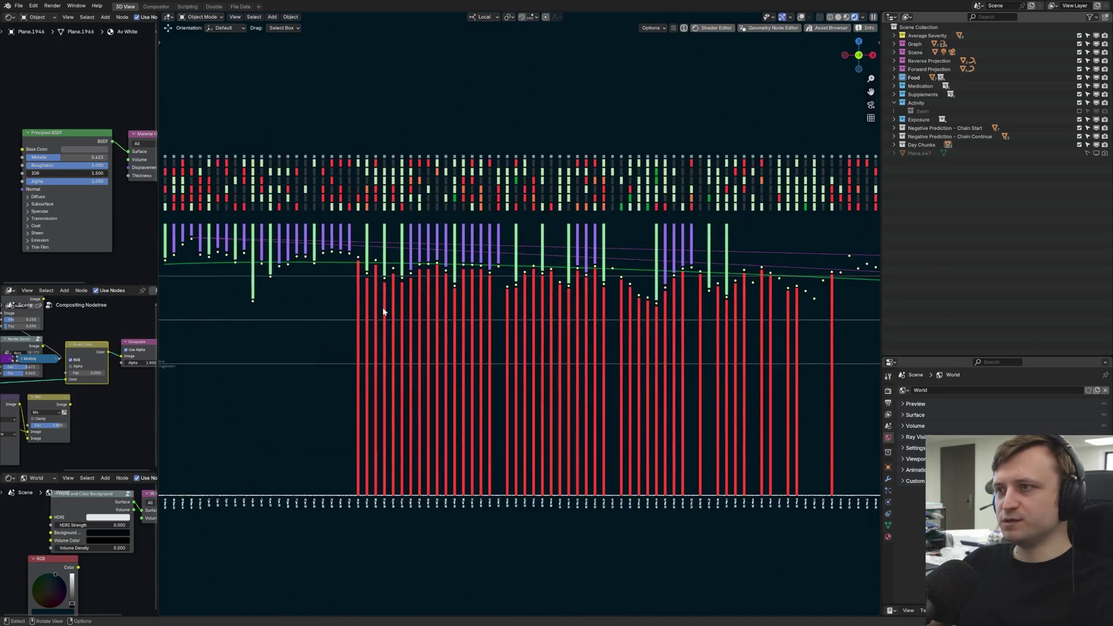
middle_click_drag(334, 311, 397, 313, "shift")
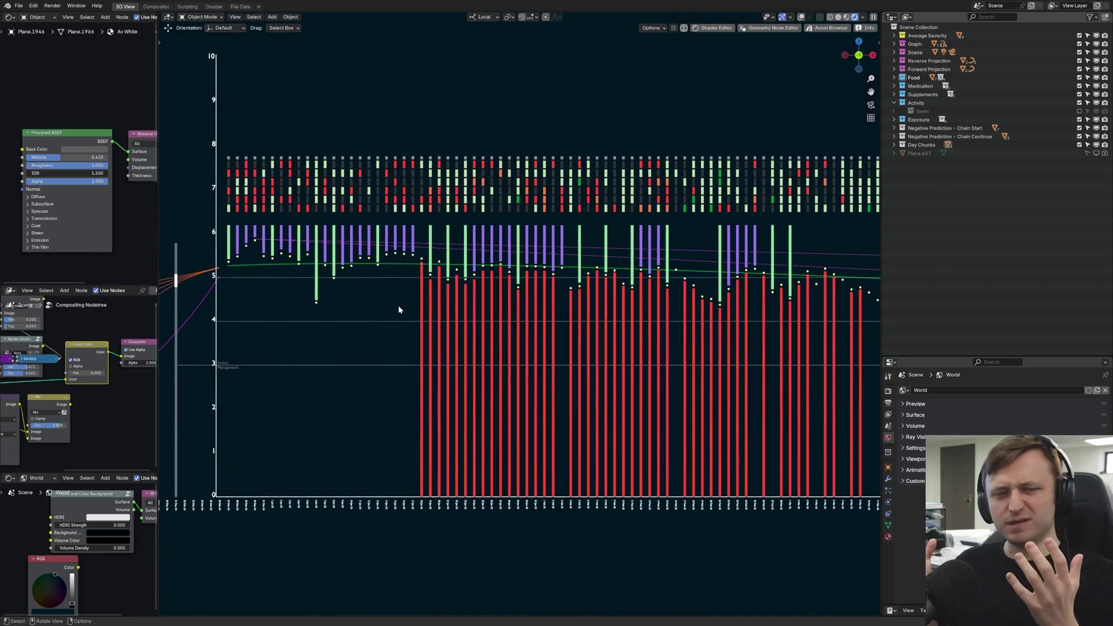
scroll(409, 305, "down", 3)
scroll(433, 320, "up", 1)
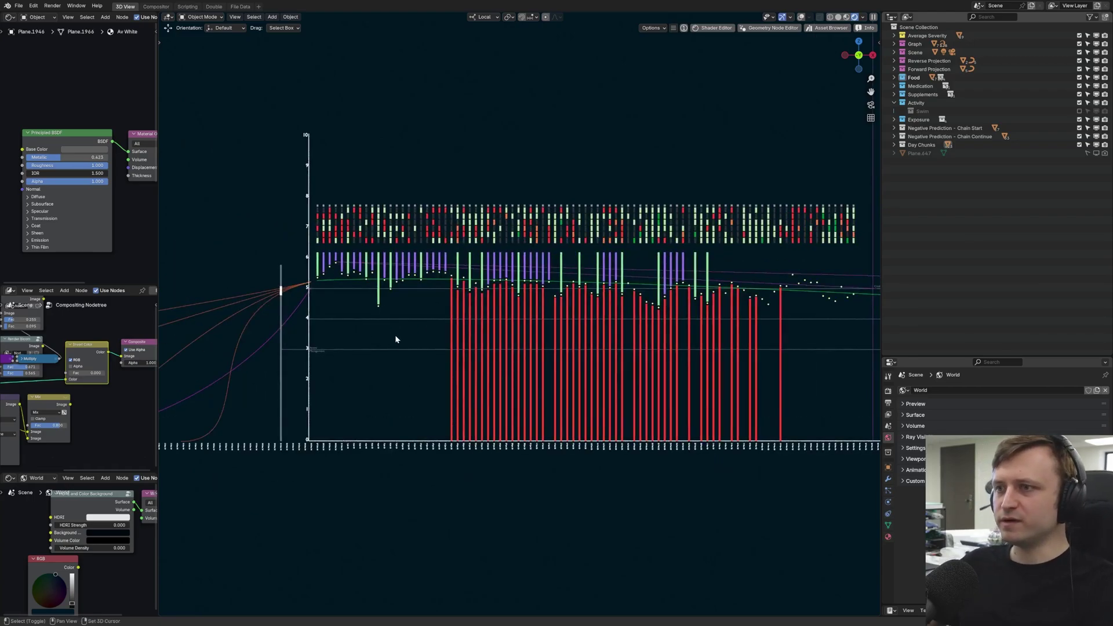
scroll(405, 336, "down", 1)
scroll(648, 322, "up", 2)
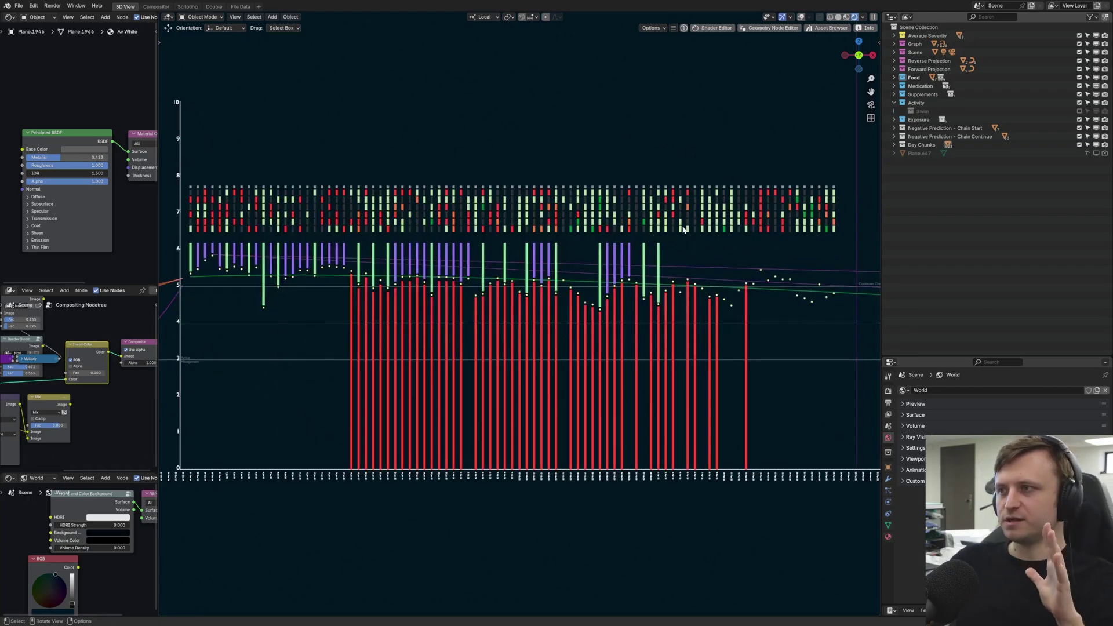